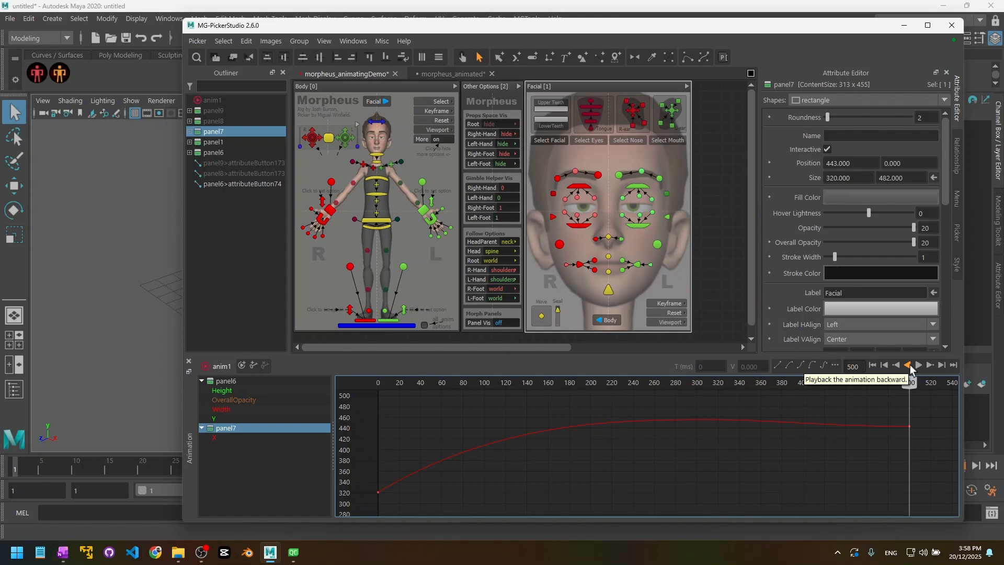
# Step: Play the panel animation backward and scrub the timeline to watch the Facial panel move
pyautogui.click(907, 366)
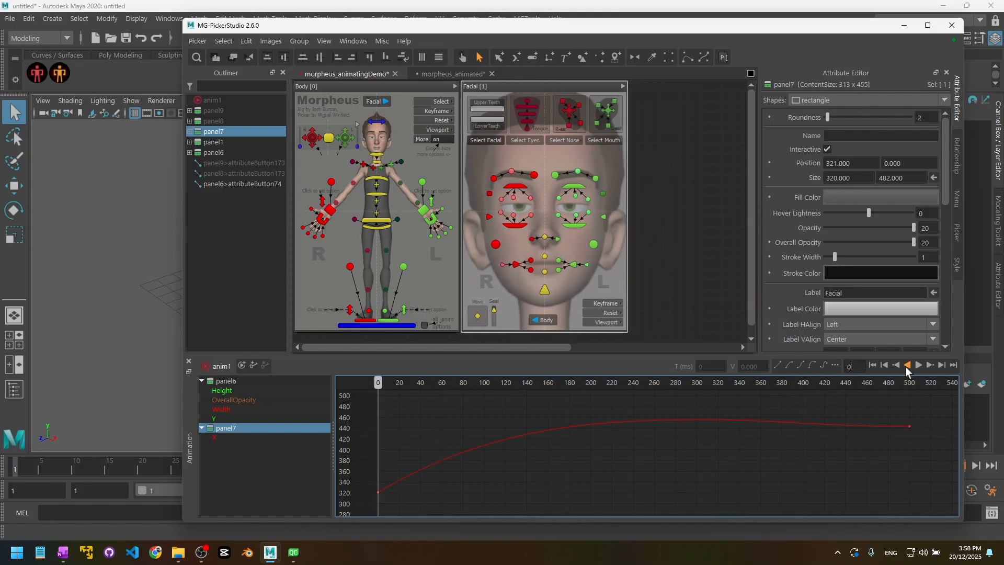
pyautogui.moveTo(377, 382); pyautogui.dragTo(473, 405)
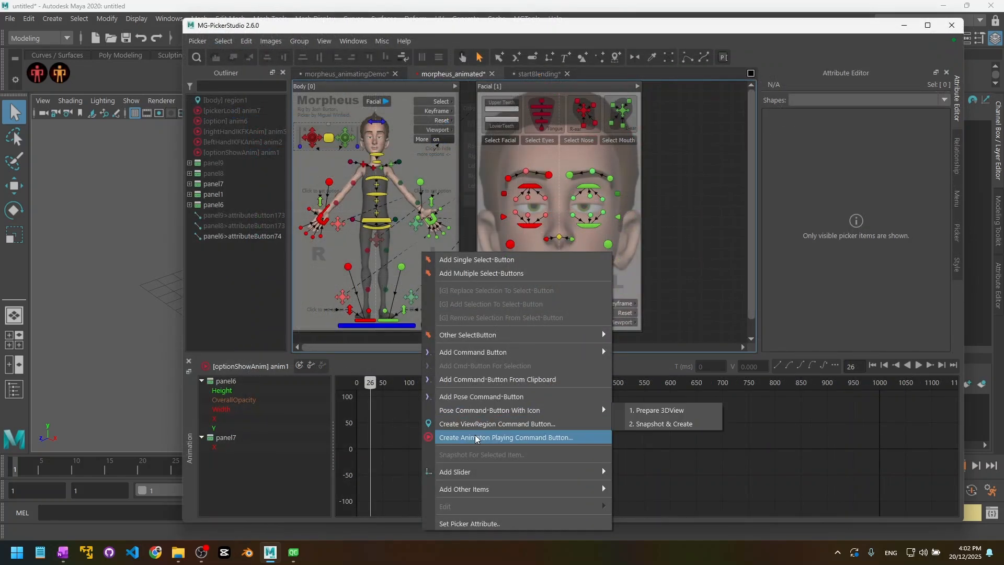
pyautogui.click(502, 437)
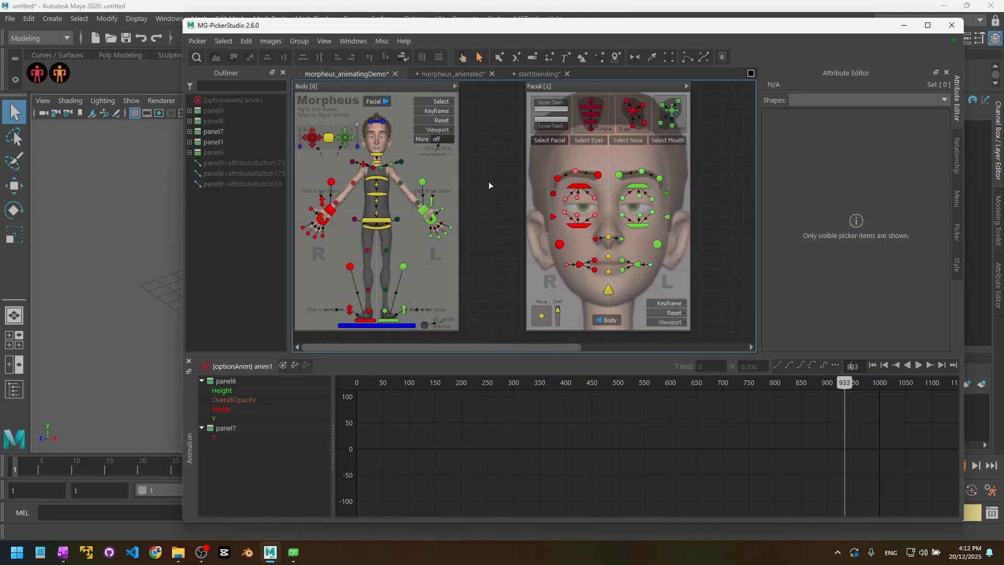
# Step: In preview mode, toggle More on and off, leaving the Other Options panel open
pyautogui.press('q')
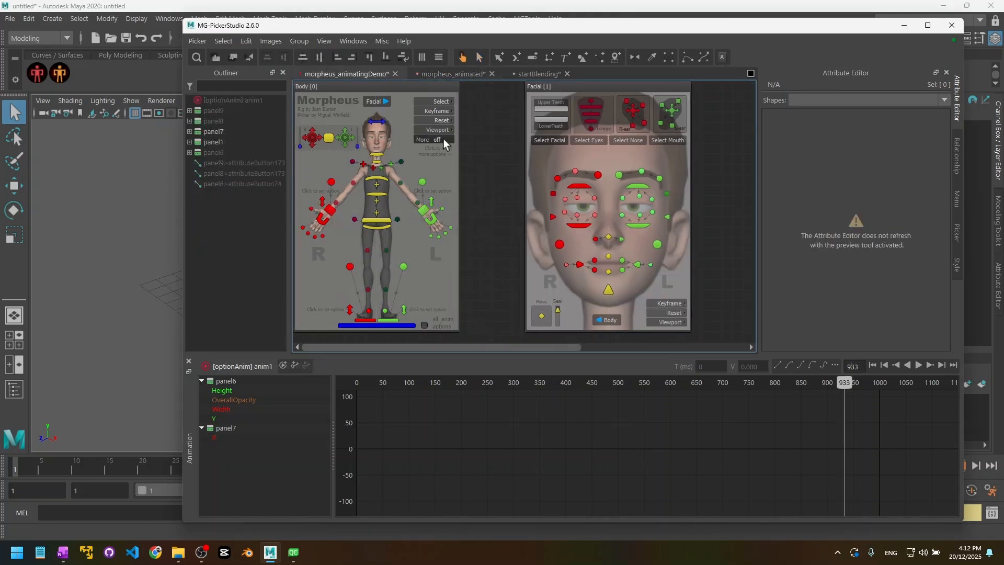
pyautogui.click(444, 139)
pyautogui.click(444, 139)
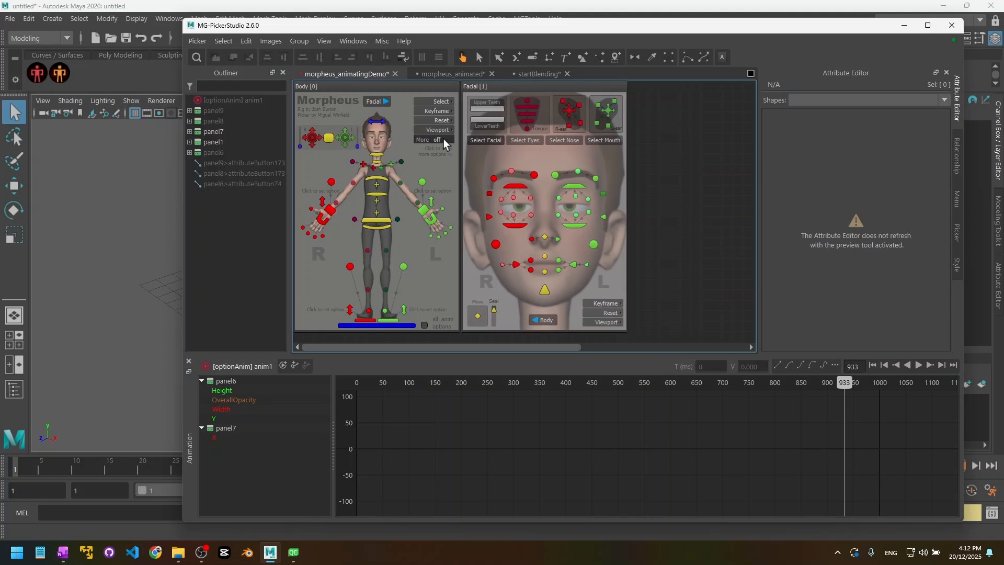
pyautogui.click(444, 139)
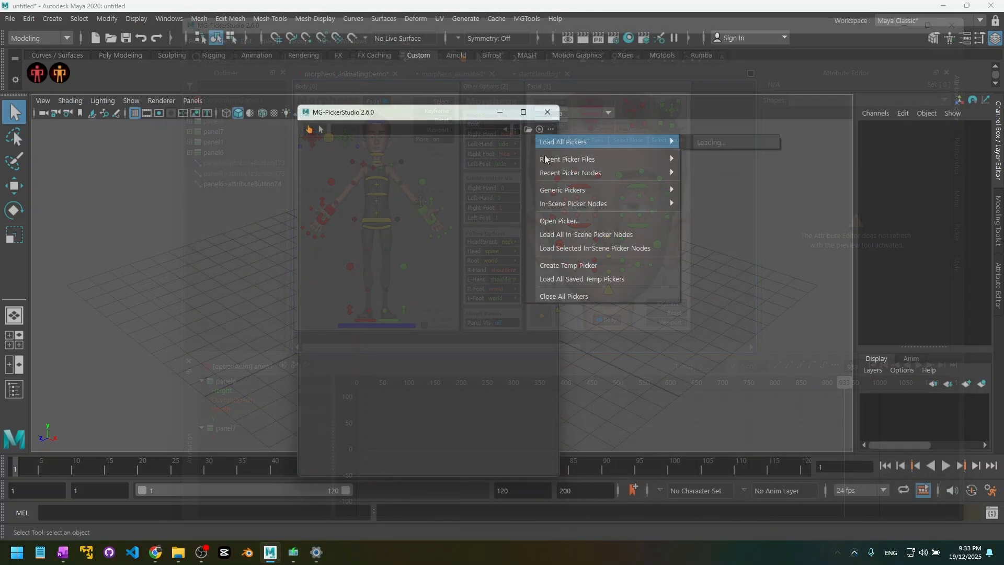
# Step: Load the morpheus picker from Recent Pickers and toggle More to show and hide Other Options
pyautogui.moveTo(579, 162)
pyautogui.click(500, 157)
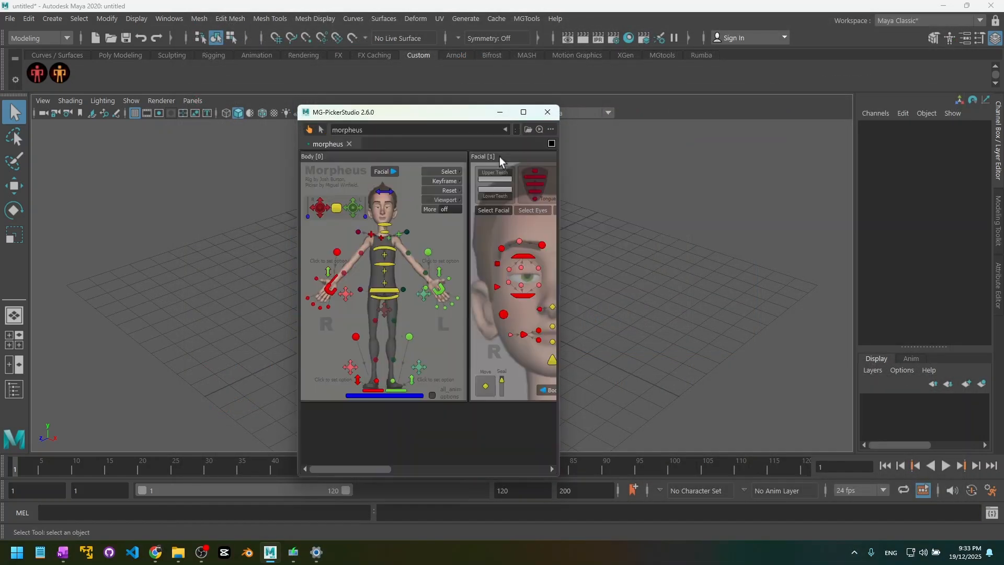
pyautogui.click(443, 209)
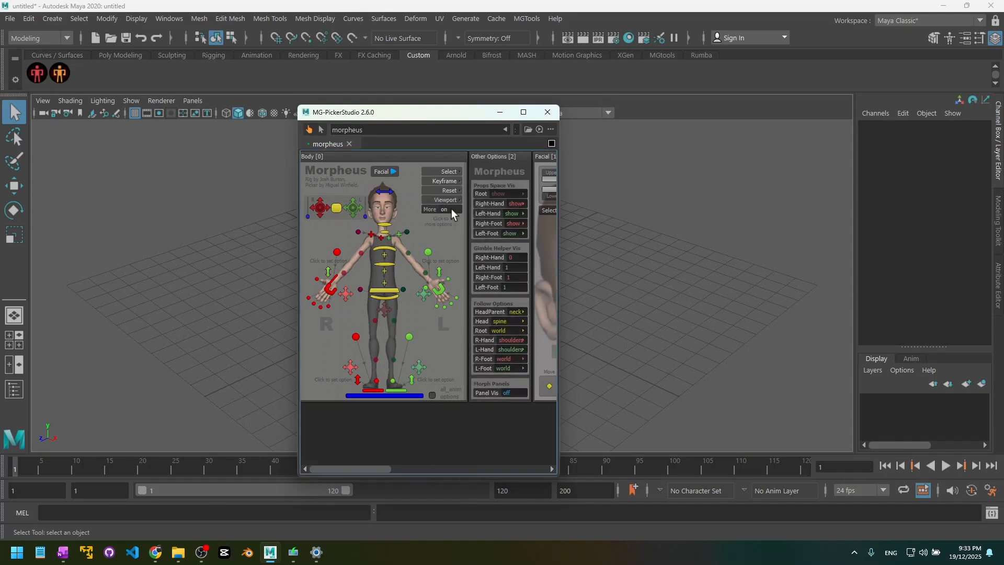
pyautogui.click(450, 209)
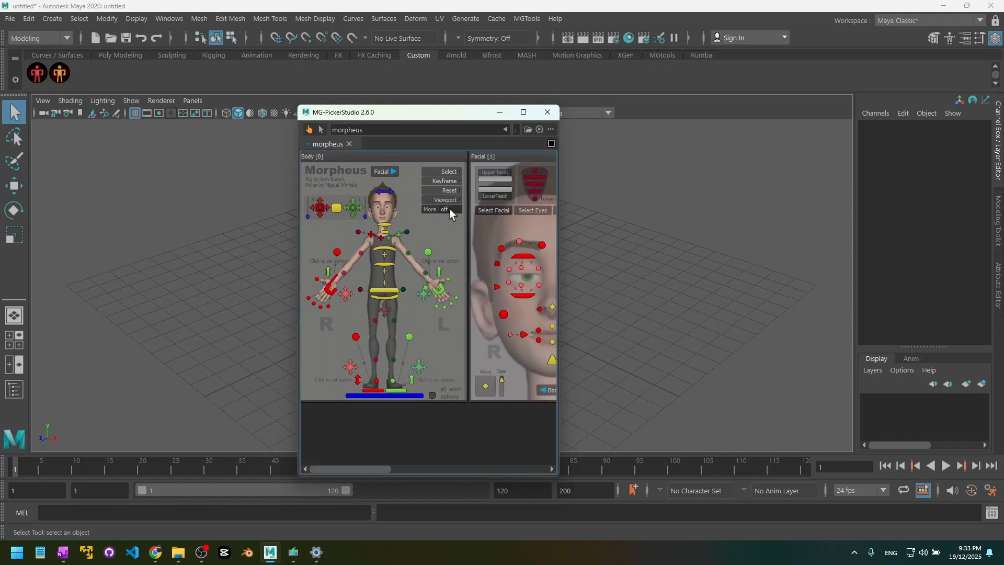
# Step: Jump to the Facial view, return to the Body view, and open both hand option panels
pyautogui.click(389, 171)
pyautogui.click(420, 447)
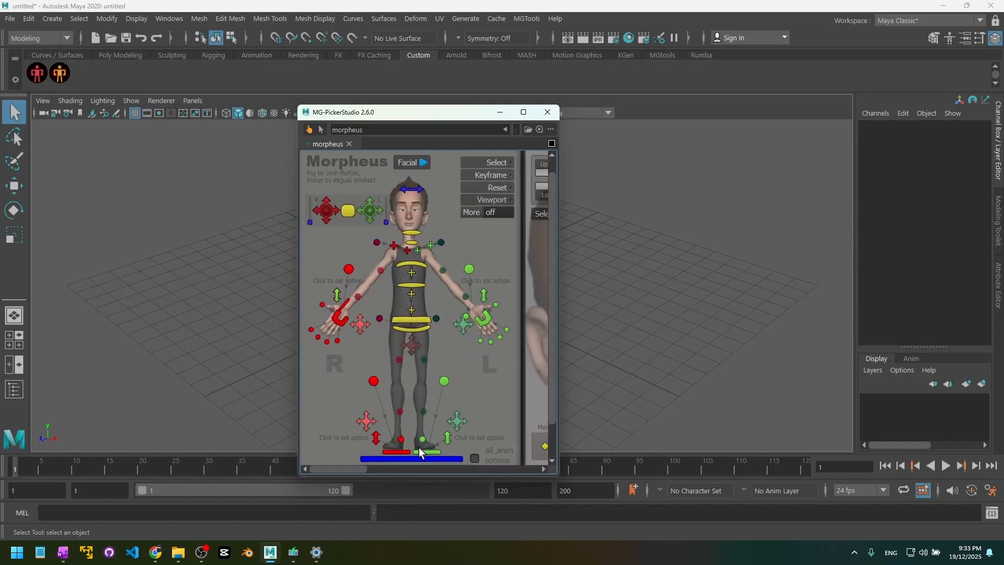
pyautogui.click(483, 294)
pyautogui.click(337, 295)
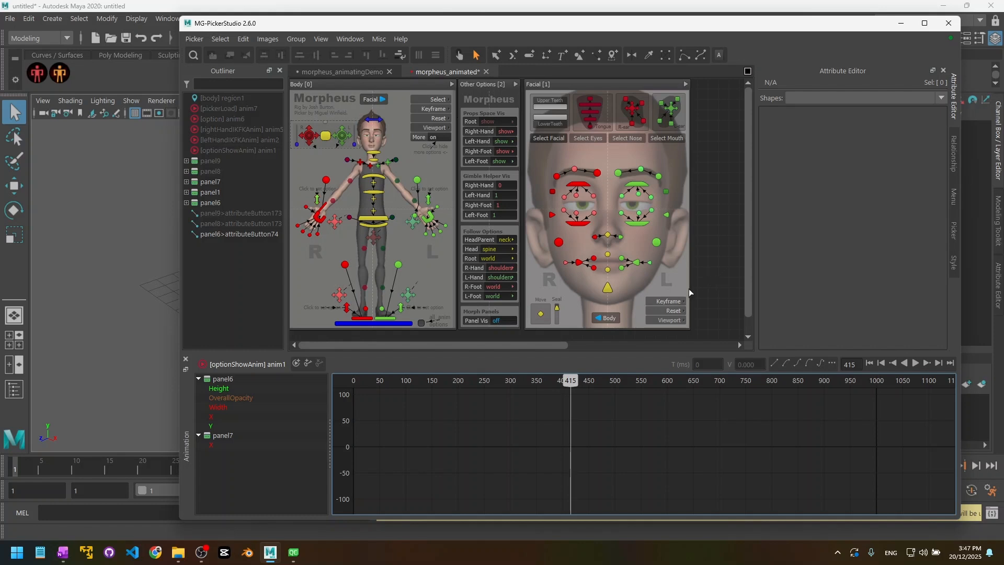
# Step: Scrub optionShowAnim to watch the panels resize, back to frame 355, then switch to morpheus_animatingDemo
pyautogui.moveTo(380, 380)
pyautogui.mouseDown()
pyautogui.moveTo(347, 384)
pyautogui.moveTo(572, 406)
pyautogui.moveTo(659, 401)
pyautogui.mouseUp()
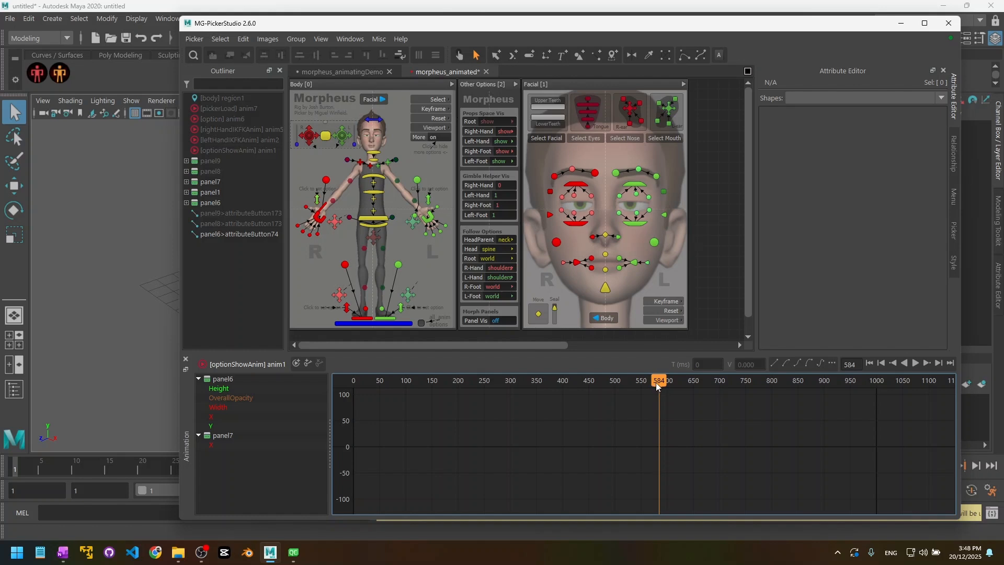
pyautogui.moveTo(656, 381); pyautogui.dragTo(630, 383)
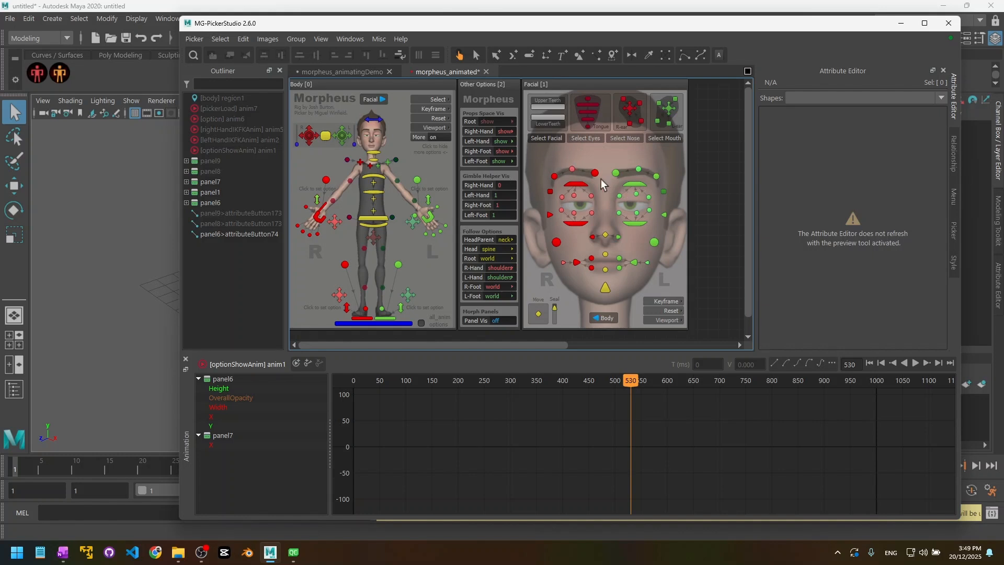
pyautogui.click(402, 434)
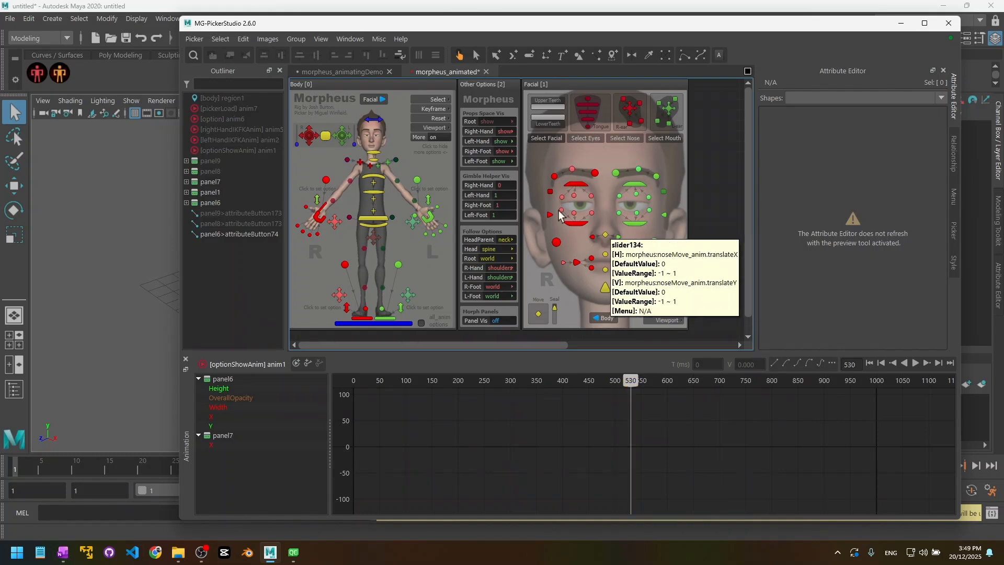
pyautogui.click(349, 69)
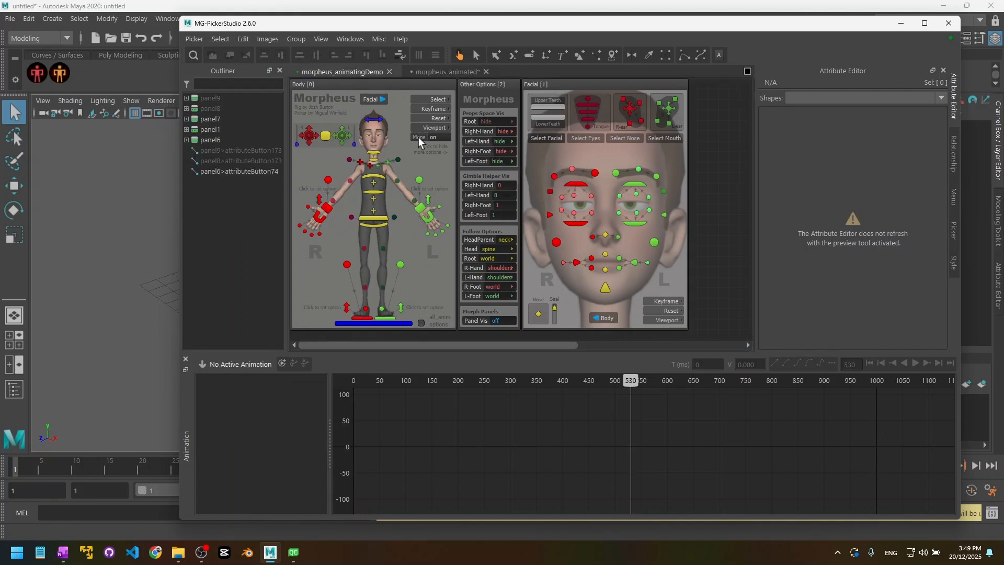
pyautogui.click(439, 137)
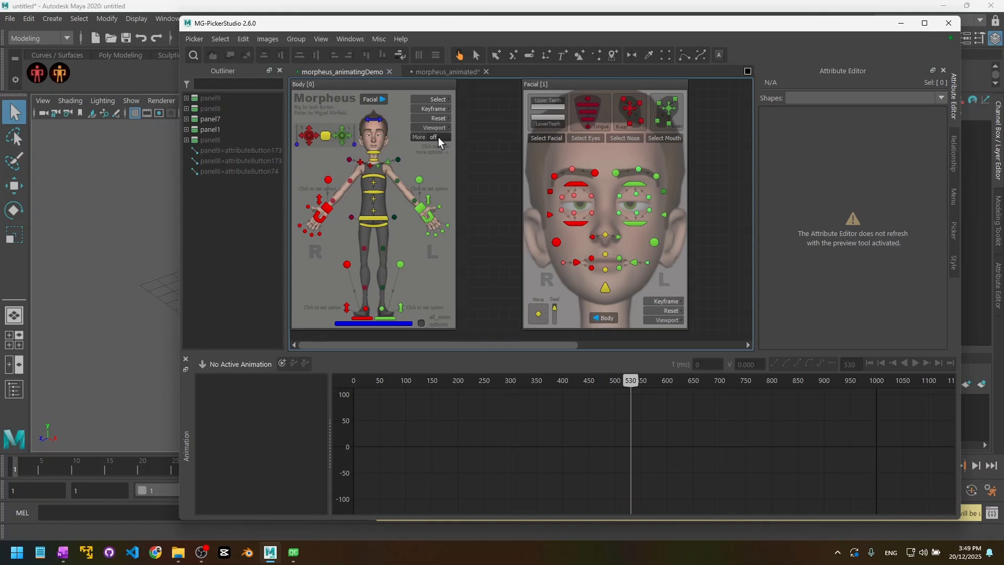
pyautogui.click(438, 137)
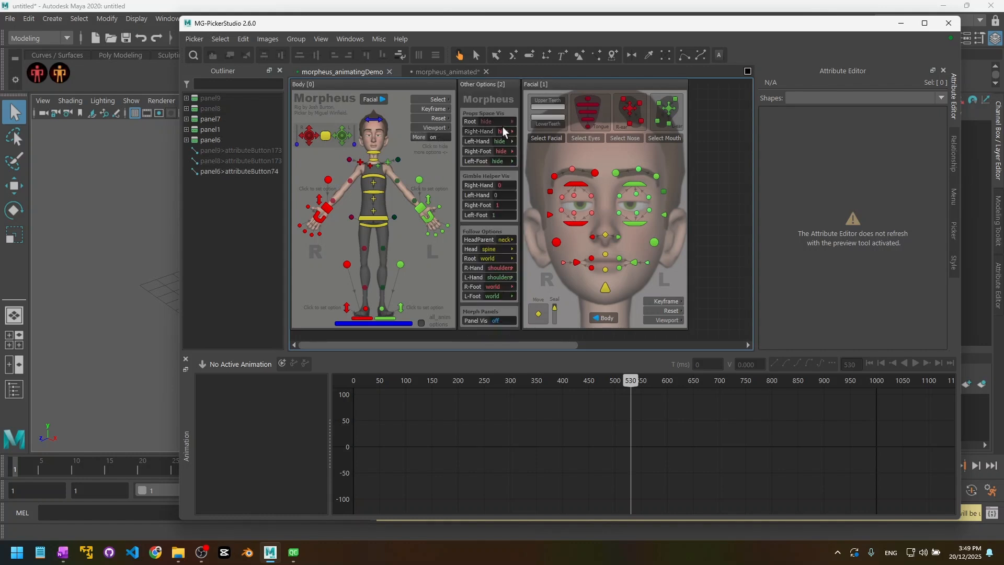
pyautogui.click(438, 137)
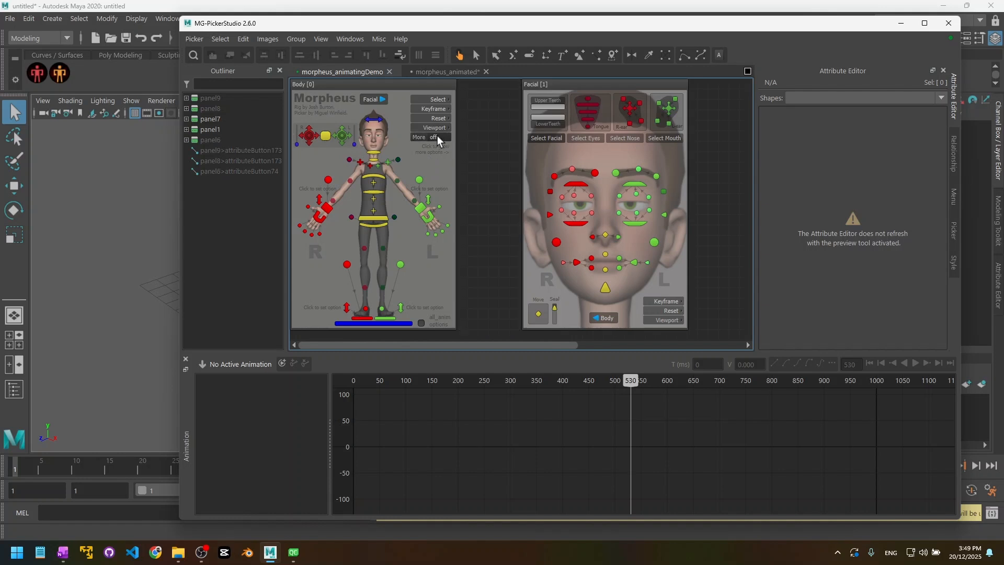
pyautogui.click(434, 137)
pyautogui.click(438, 138)
pyautogui.click(432, 138)
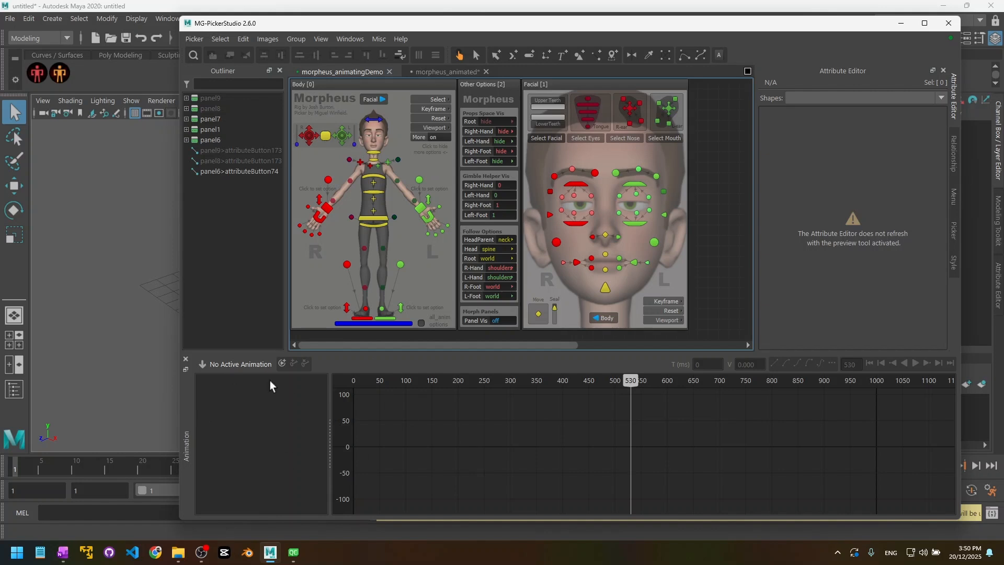
# Step: Close the Animation panel, restore it via View > Animation, and switch to the edit arrow tool
pyautogui.click(185, 360)
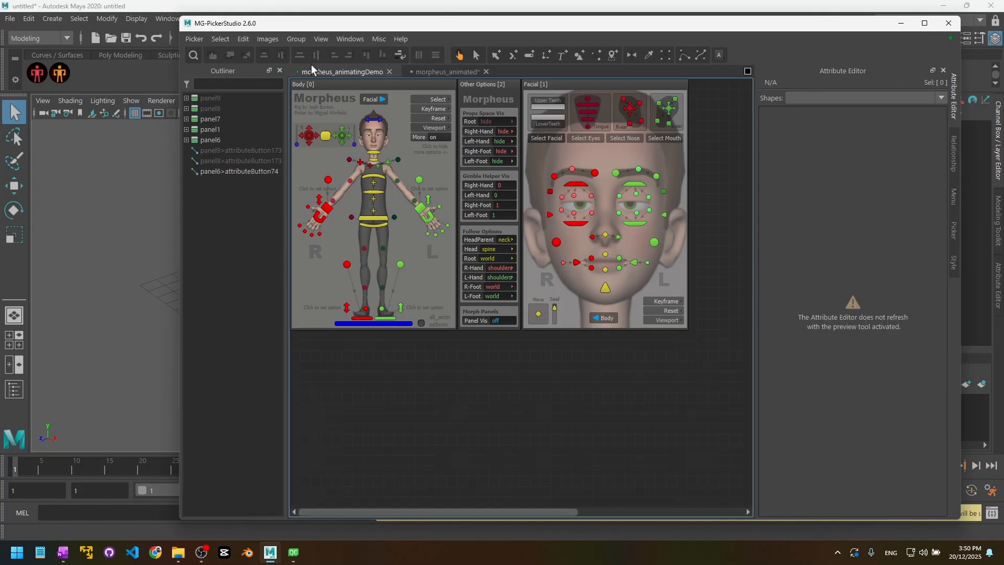
pyautogui.click(319, 41)
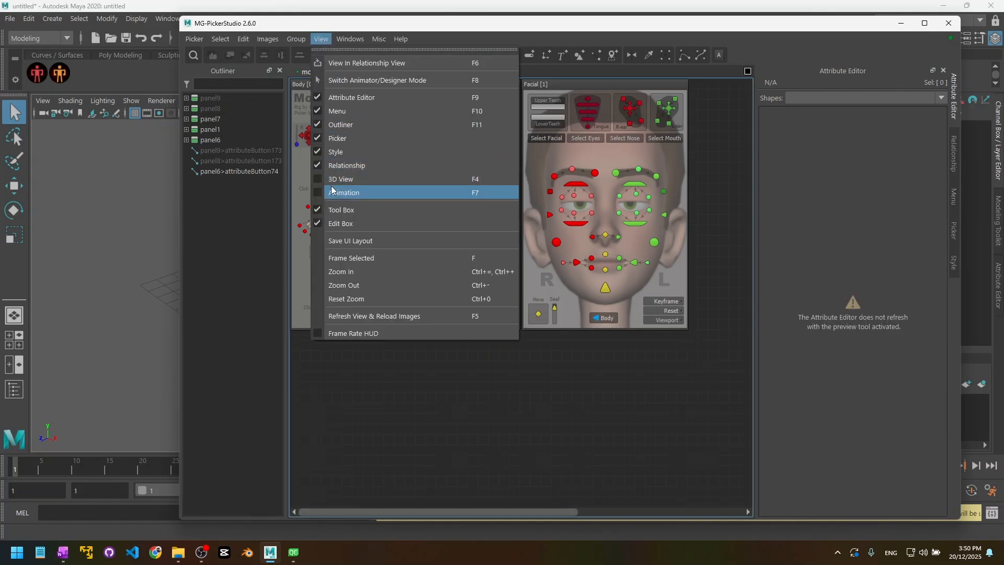
pyautogui.click(367, 192)
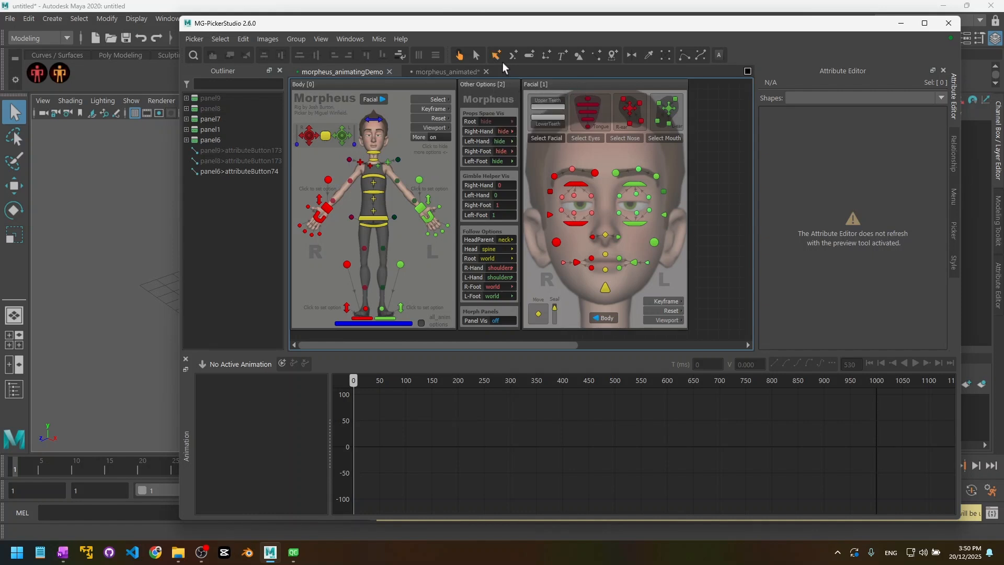
pyautogui.click(475, 55)
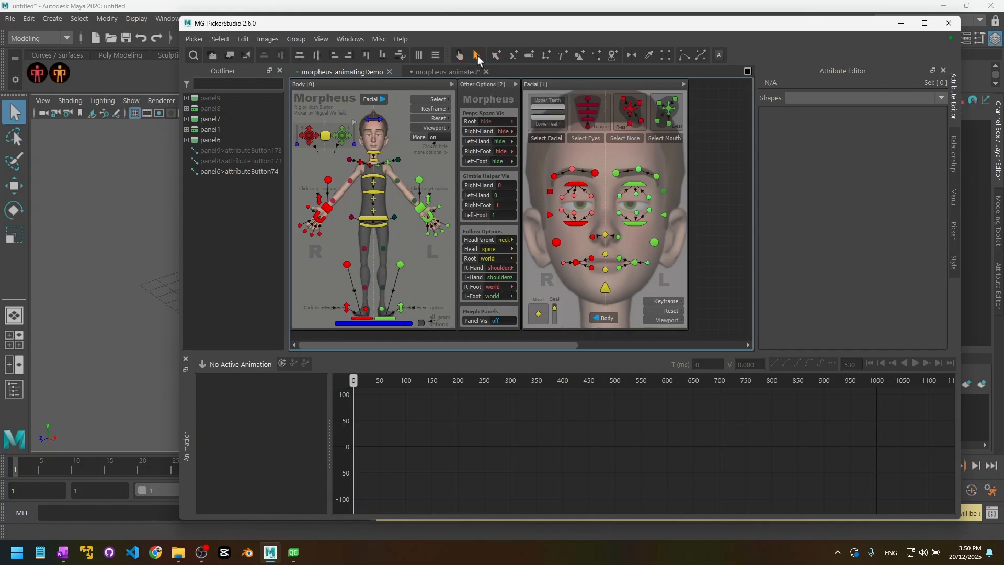
# Step: Select the Other Options and Facial panels and create an animation with X, Y, Width and Height
pyautogui.click(488, 86)
pyautogui.keyDown('shift'); pyautogui.click(569, 84); pyautogui.keyUp('shift')
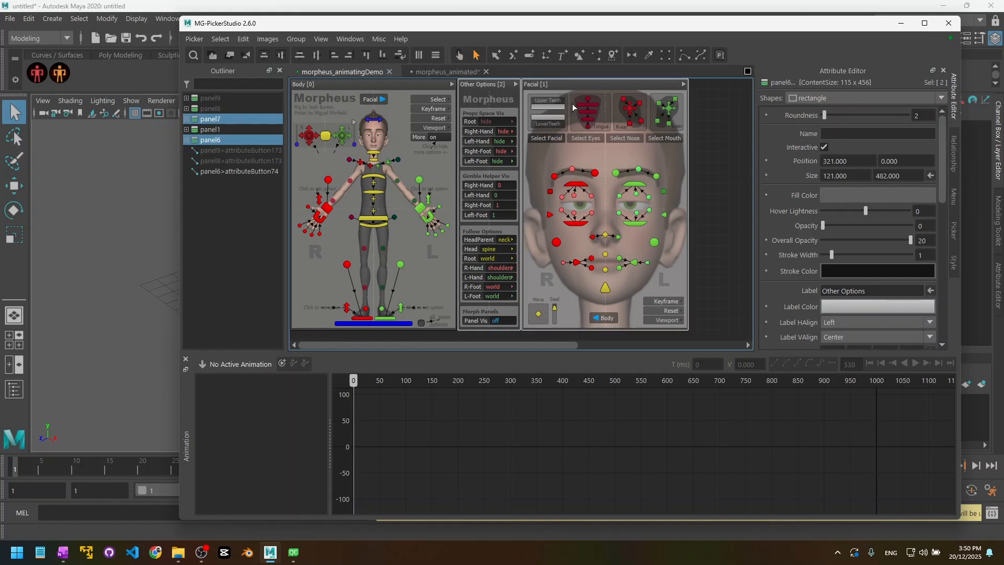
pyautogui.click(281, 363)
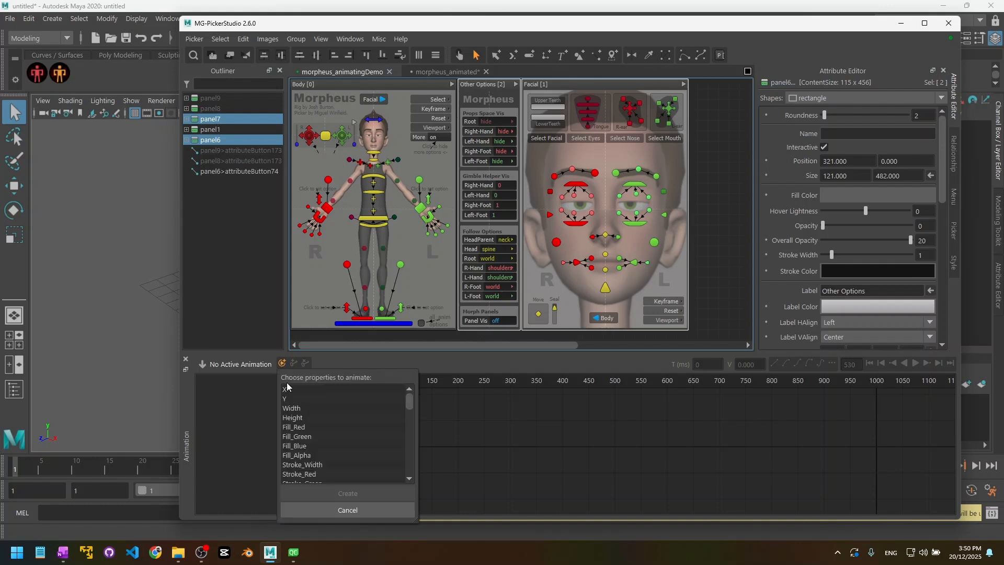
pyautogui.moveTo(296, 390); pyautogui.dragTo(301, 418)
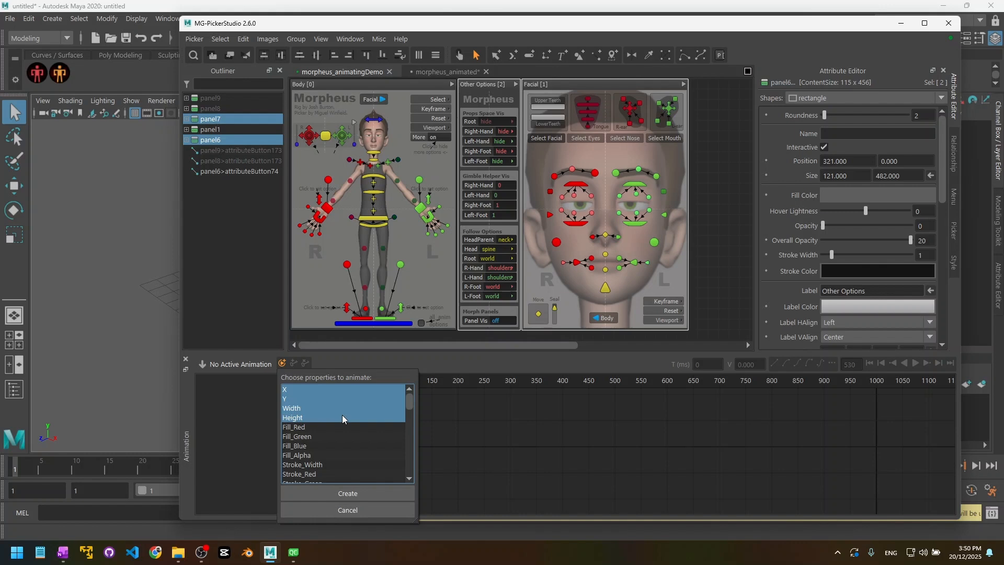
pyautogui.click(346, 493)
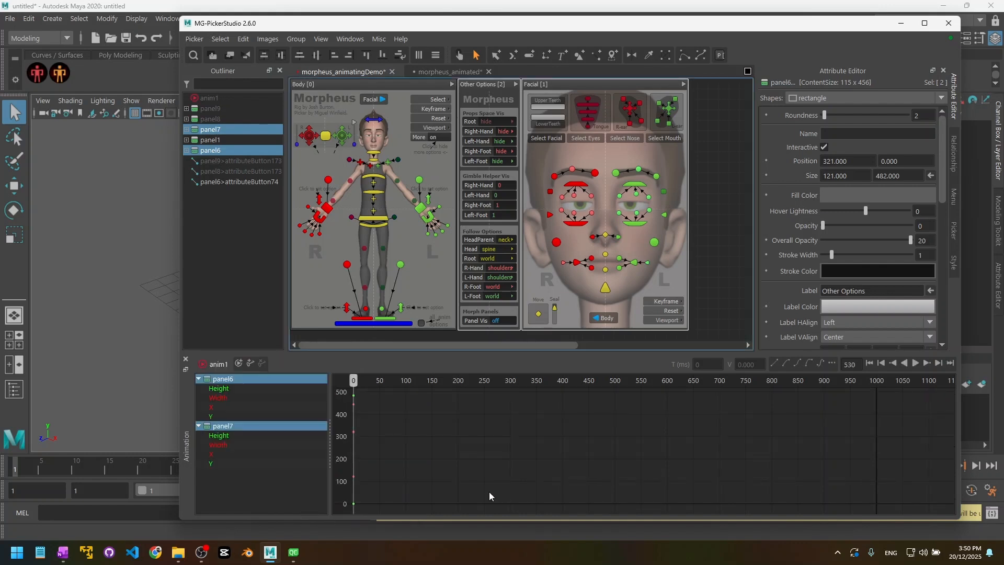
# Step: Select anim1's panel6 and panel7 tracks and move the time marker to 0
pyautogui.click(207, 97)
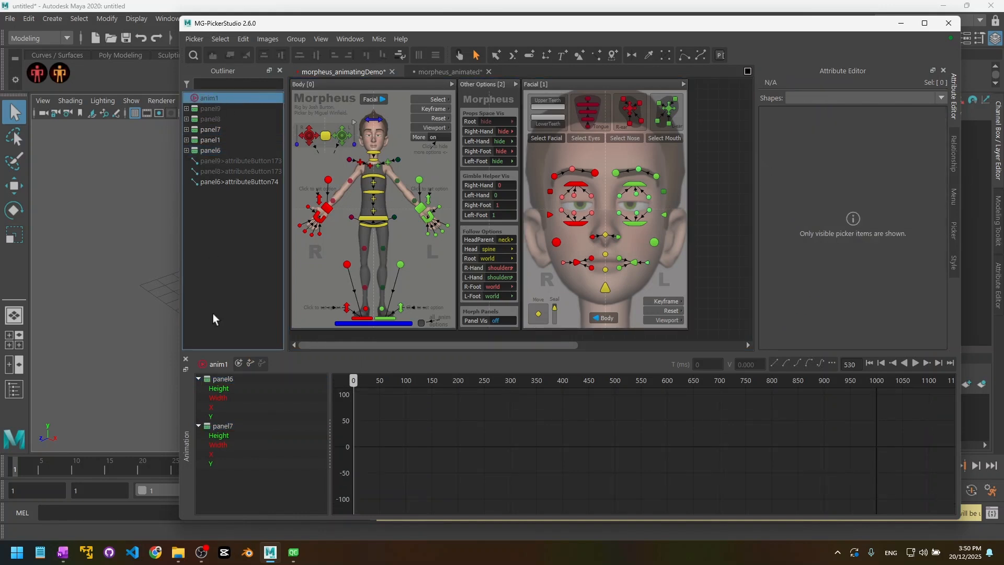
pyautogui.click(228, 379)
pyautogui.keyDown('ctrl'); pyautogui.click(227, 427); pyautogui.keyUp('ctrl')
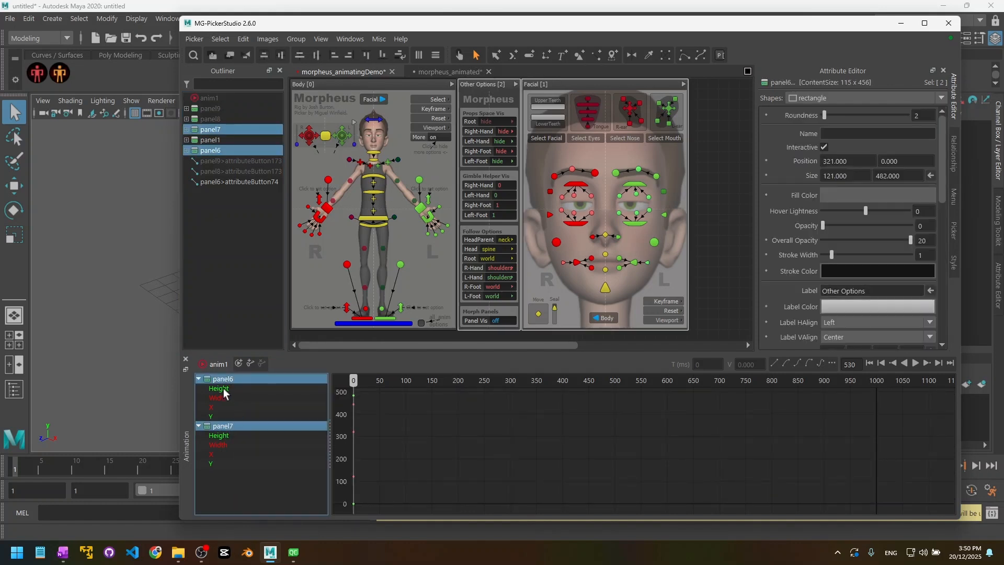
pyautogui.moveTo(223, 388); pyautogui.dragTo(221, 414)
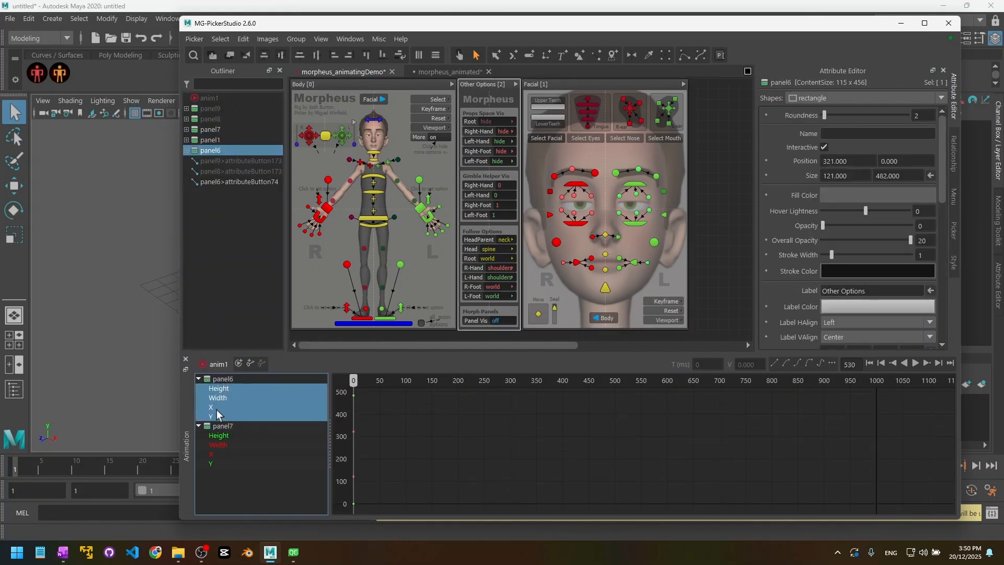
pyautogui.click(224, 379)
pyautogui.keyDown('ctrl'); pyautogui.click(228, 426); pyautogui.keyUp('ctrl')
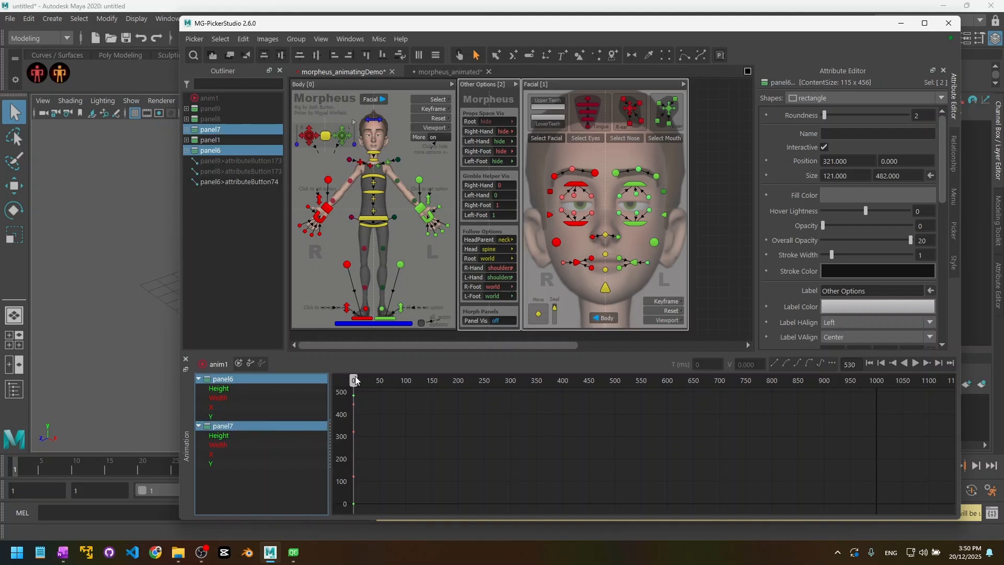
pyautogui.moveTo(353, 380)
pyautogui.mouseDown()
pyautogui.moveTo(372, 380)
pyautogui.moveTo(343, 392)
pyautogui.mouseUp()
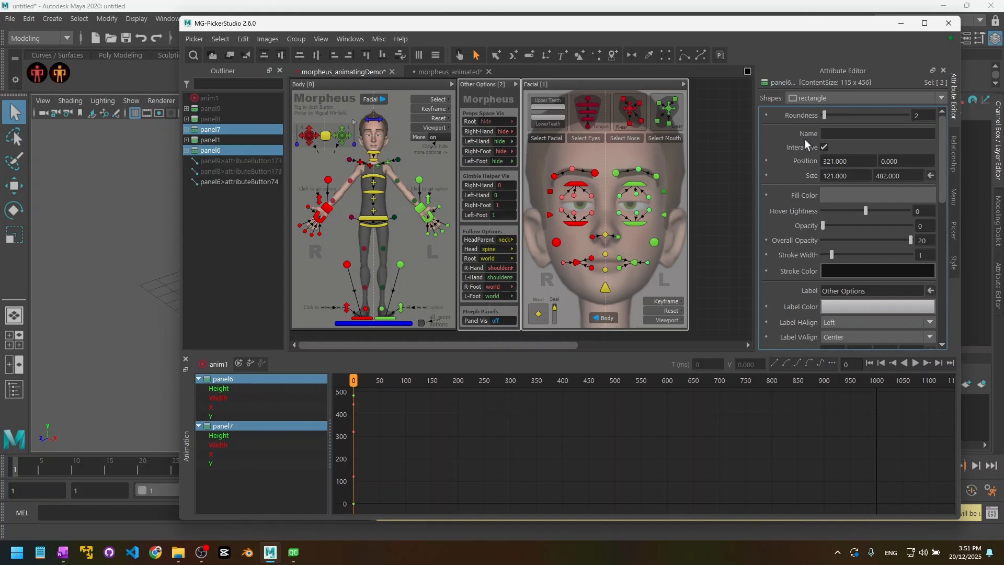
# Step: Open the Size property's animation options menu and dismiss it without choosing anything
pyautogui.moveTo(767, 176); pyautogui.dragTo(777, 225, button='middle')
pyautogui.scroll(-3, 792, 198)
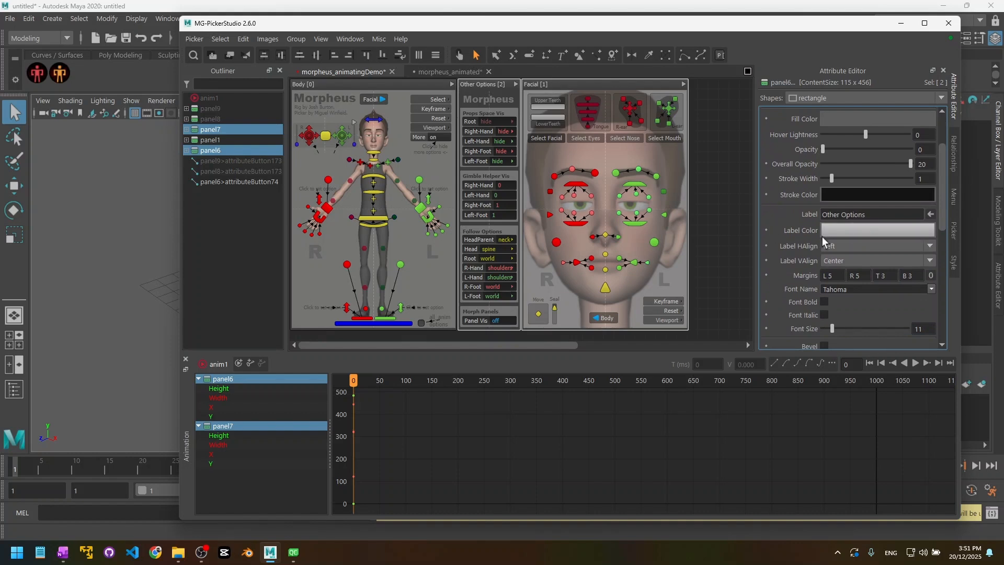
pyautogui.scroll(3, 784, 257)
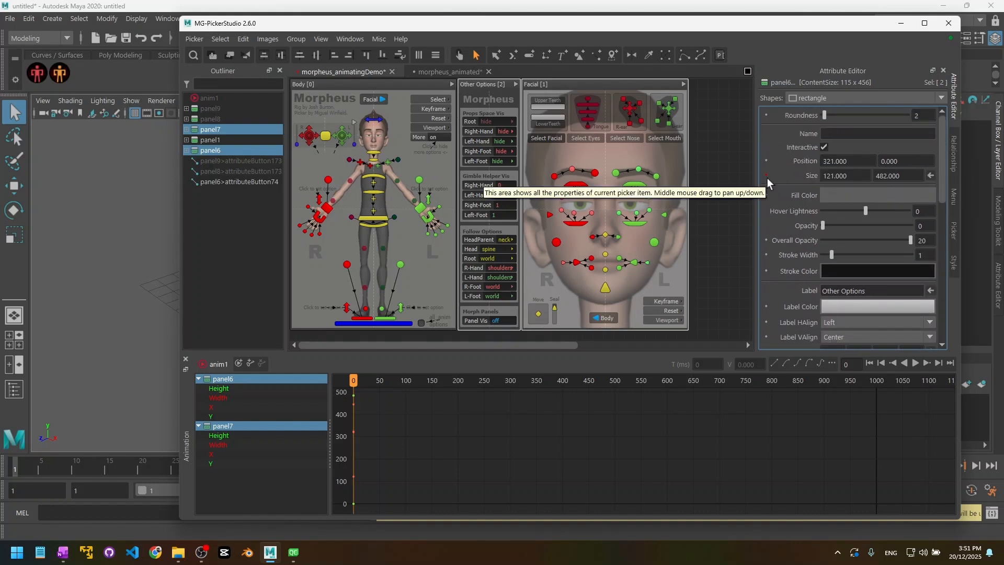
pyautogui.click(765, 176)
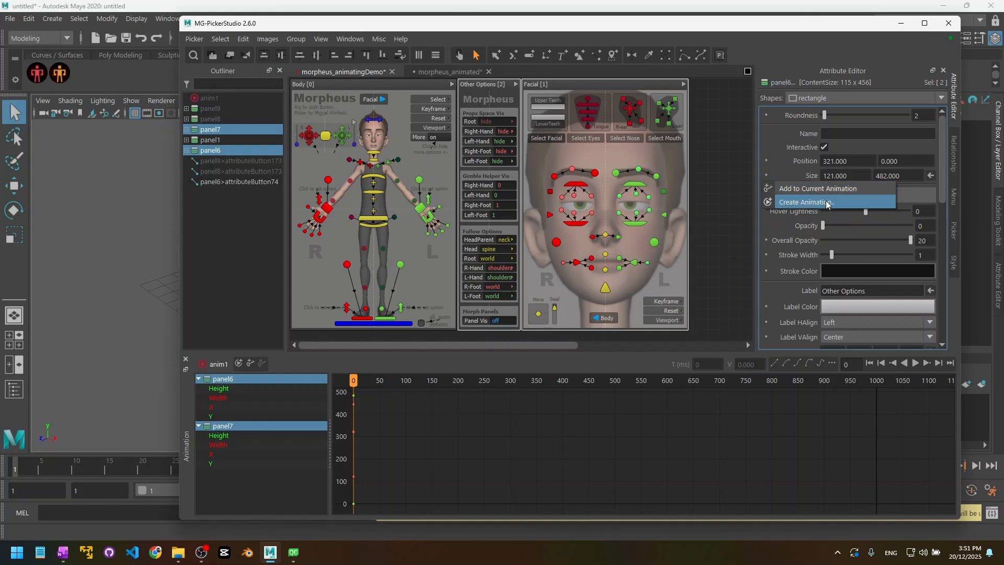
pyautogui.click(793, 178)
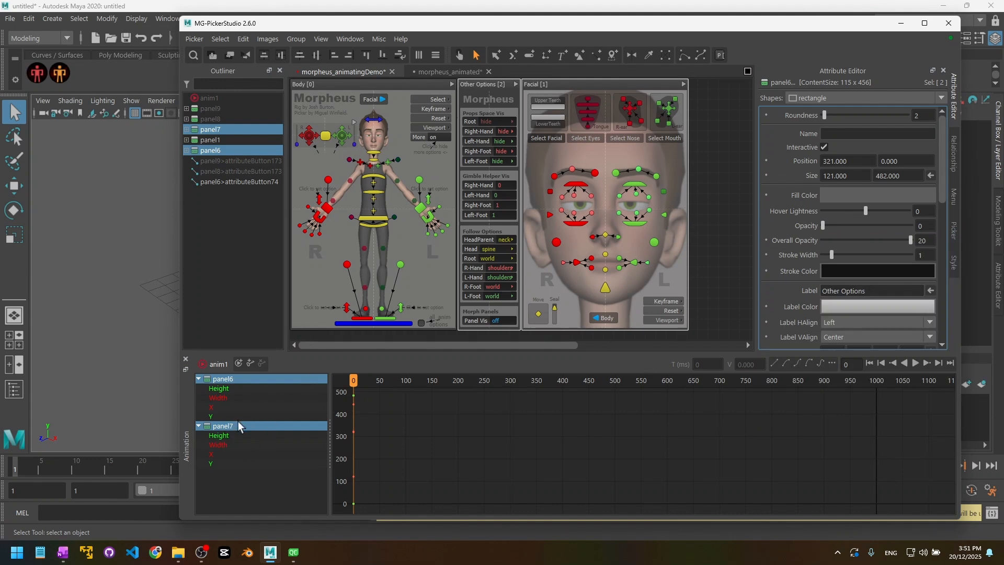
pyautogui.click(275, 490)
pyautogui.click(460, 72)
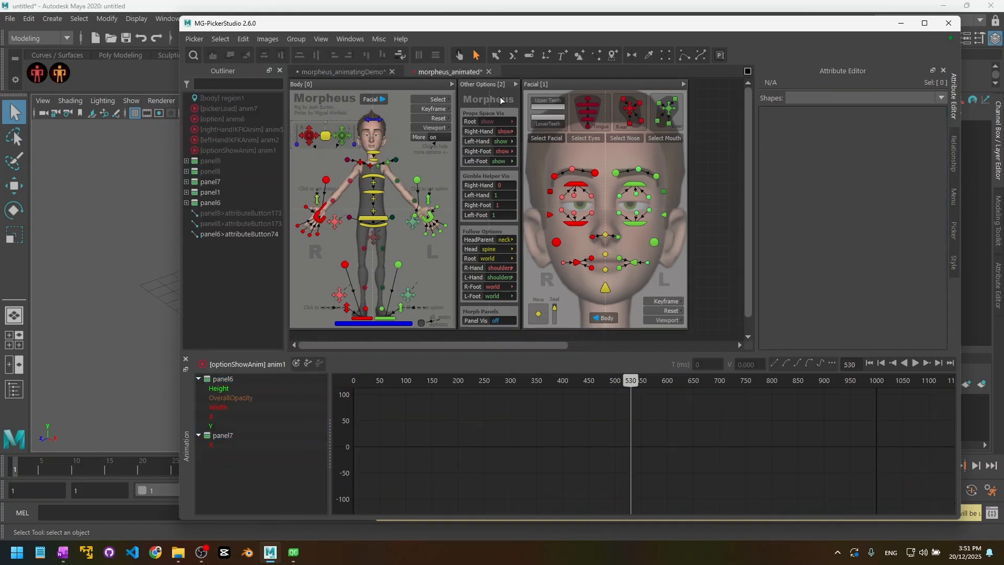
pyautogui.moveTo(625, 403); pyautogui.dragTo(583, 408)
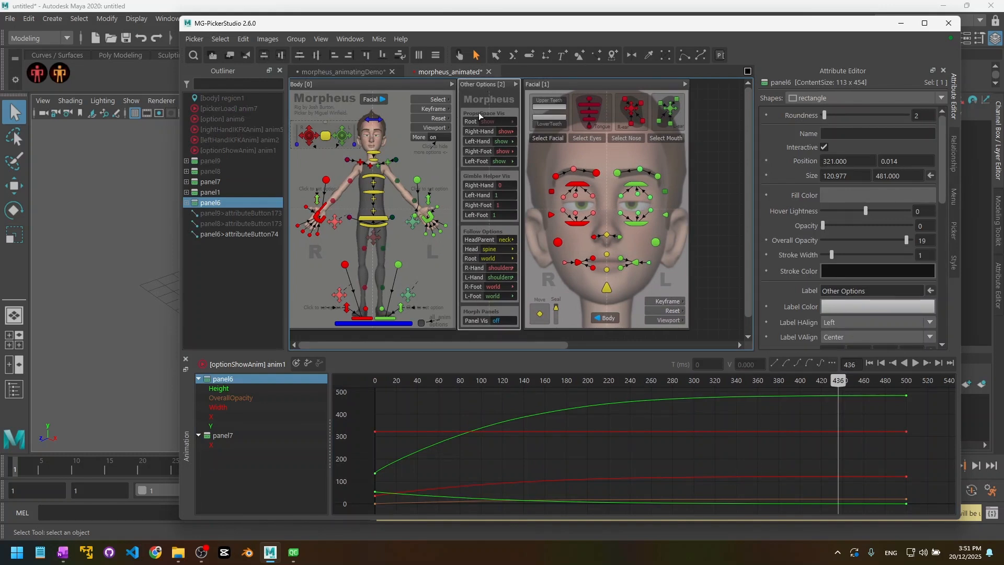
pyautogui.click(230, 398)
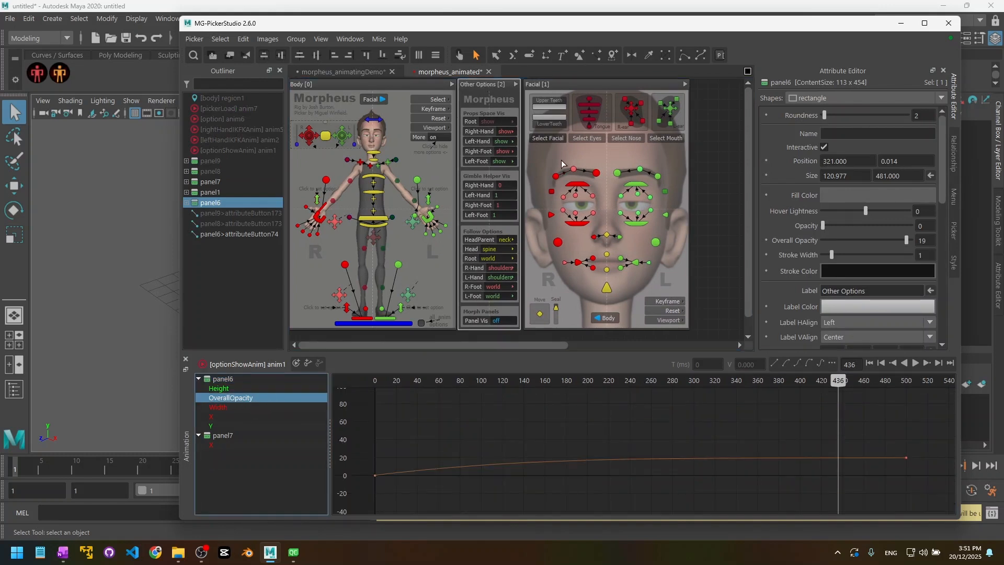
pyautogui.click(556, 88)
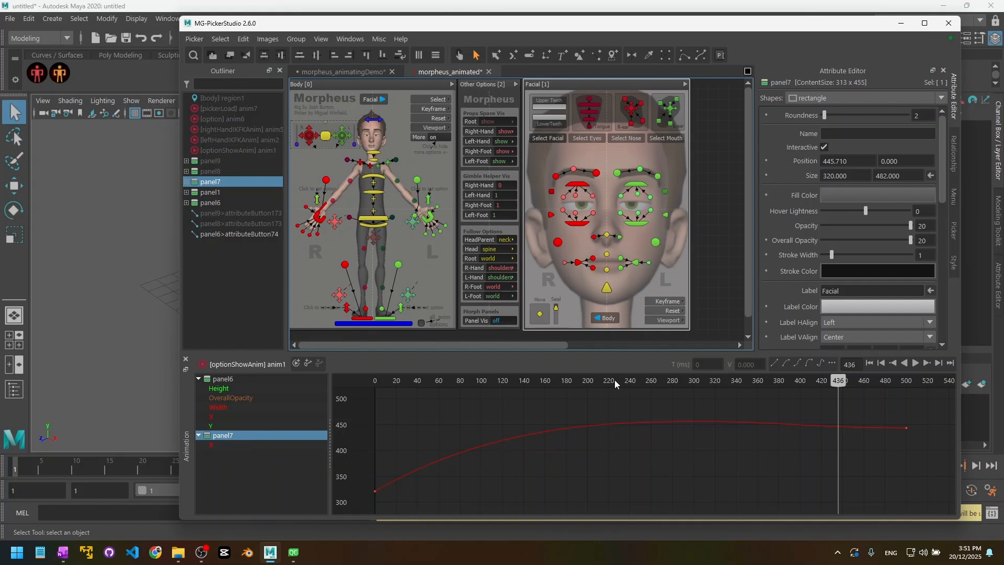
pyautogui.moveTo(614, 380)
pyautogui.mouseDown()
pyautogui.moveTo(381, 381)
pyautogui.moveTo(782, 380)
pyautogui.moveTo(403, 380)
pyautogui.mouseUp()
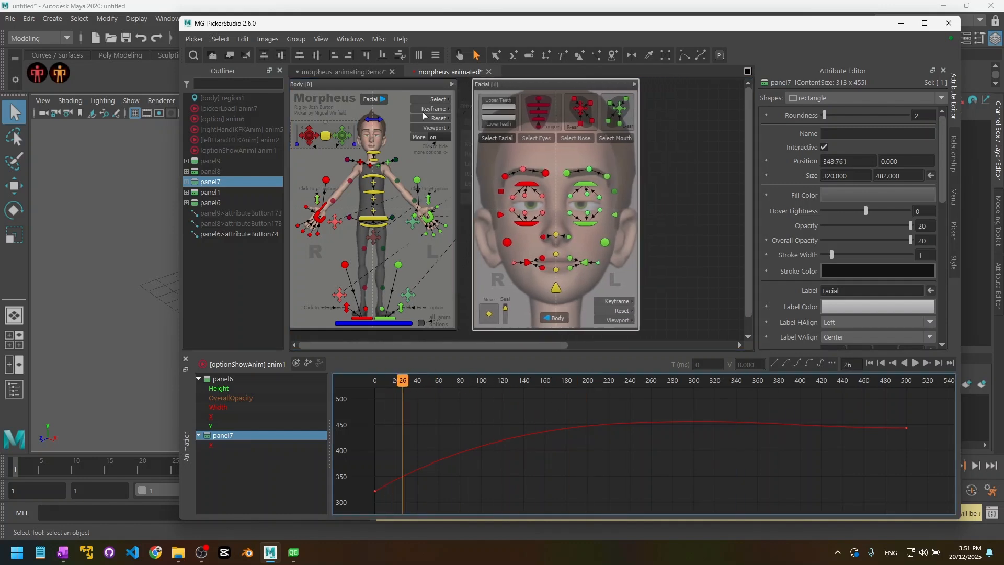
pyautogui.click(357, 74)
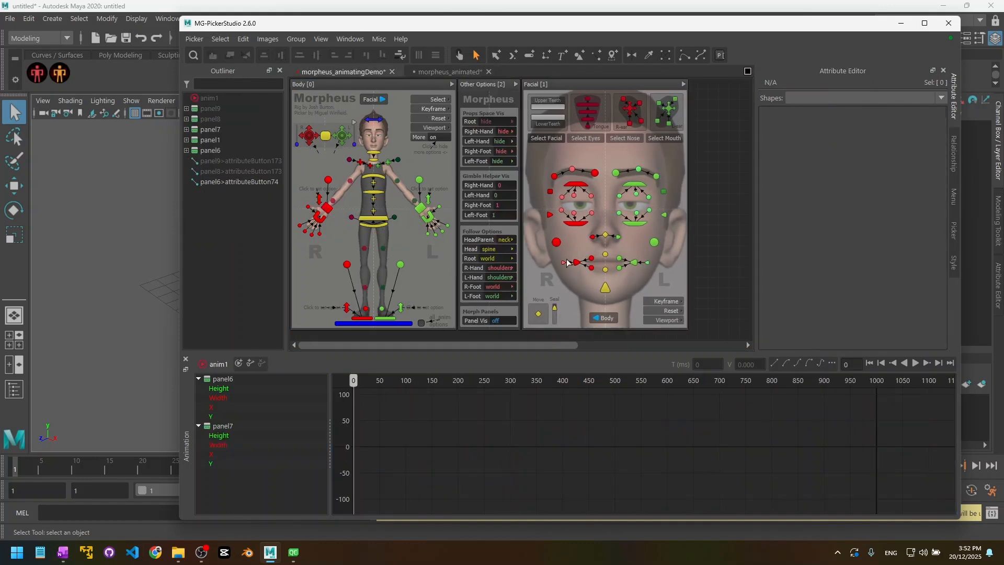
# Step: Add the Other Options panel's Overall Opacity to anim1 and select panel6 in the anim tree
pyautogui.click(482, 84)
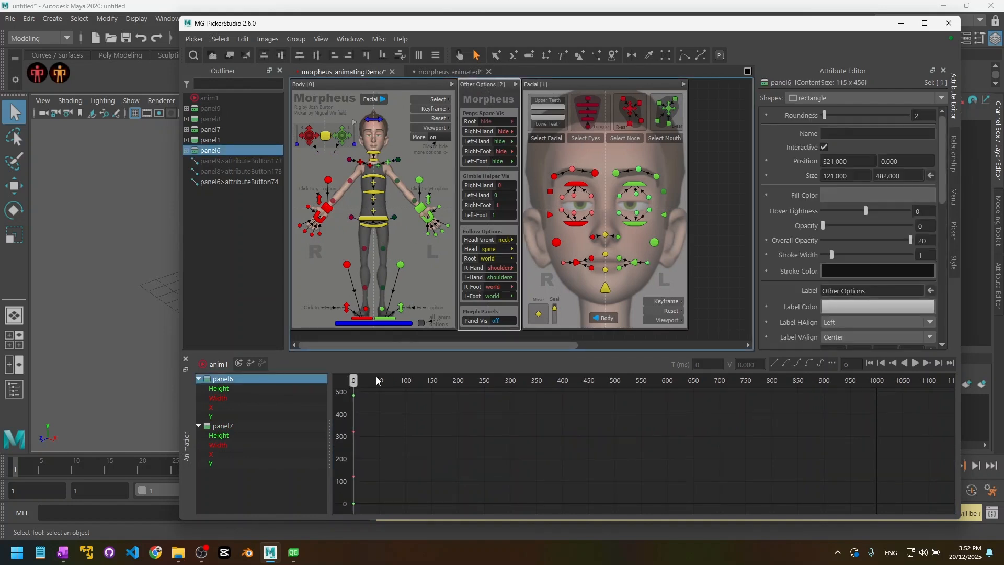
pyautogui.rightClick(767, 240)
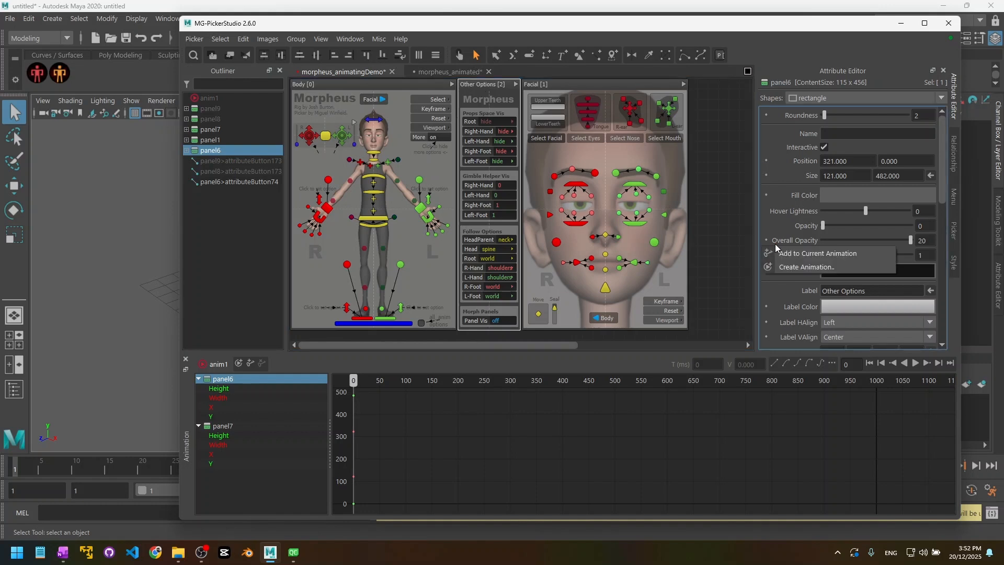
pyautogui.click(811, 253)
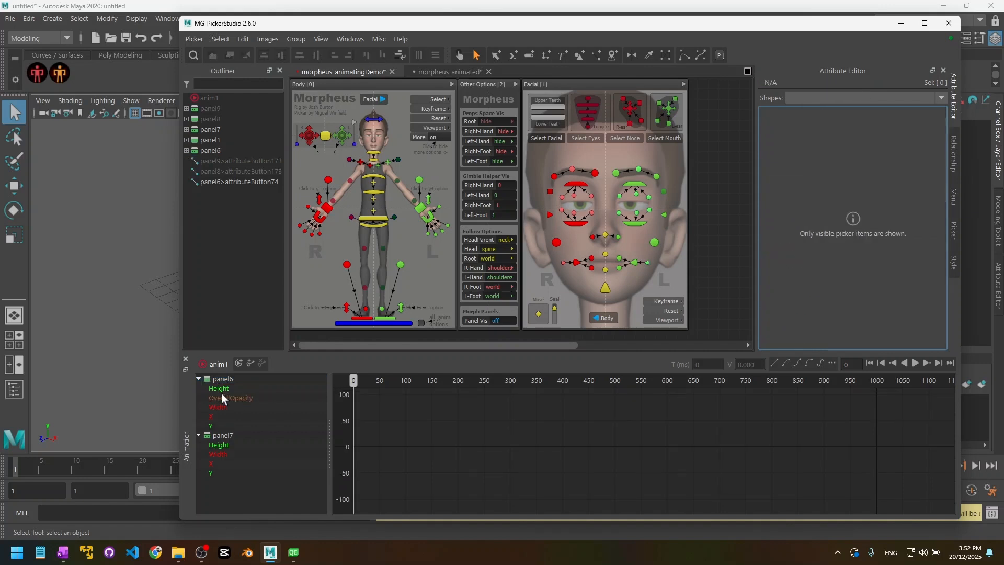
pyautogui.click(229, 379)
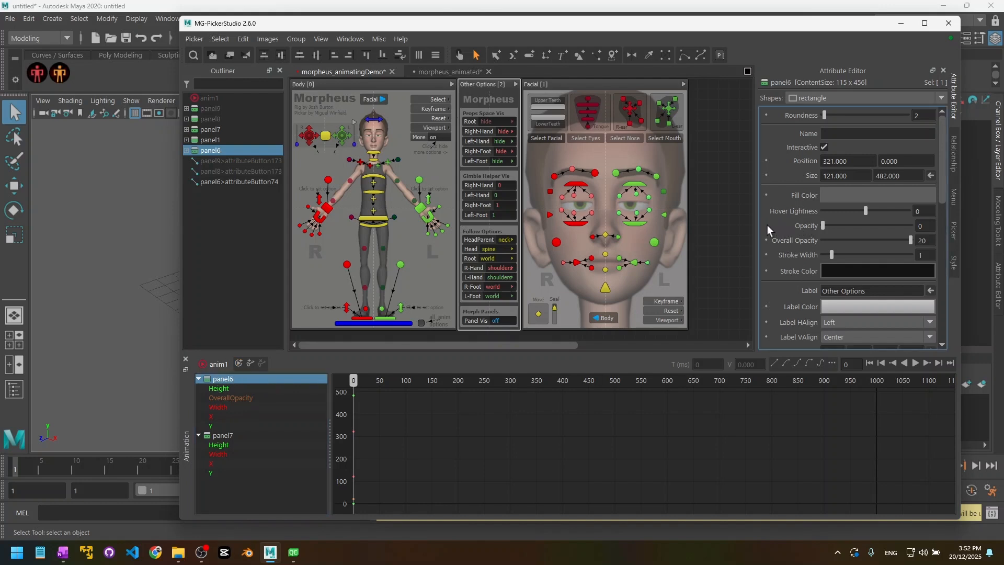
# Step: Leave the Other Options label unchanged and delete panel6's X track from anim1
pyautogui.scroll(-3, 792, 224)
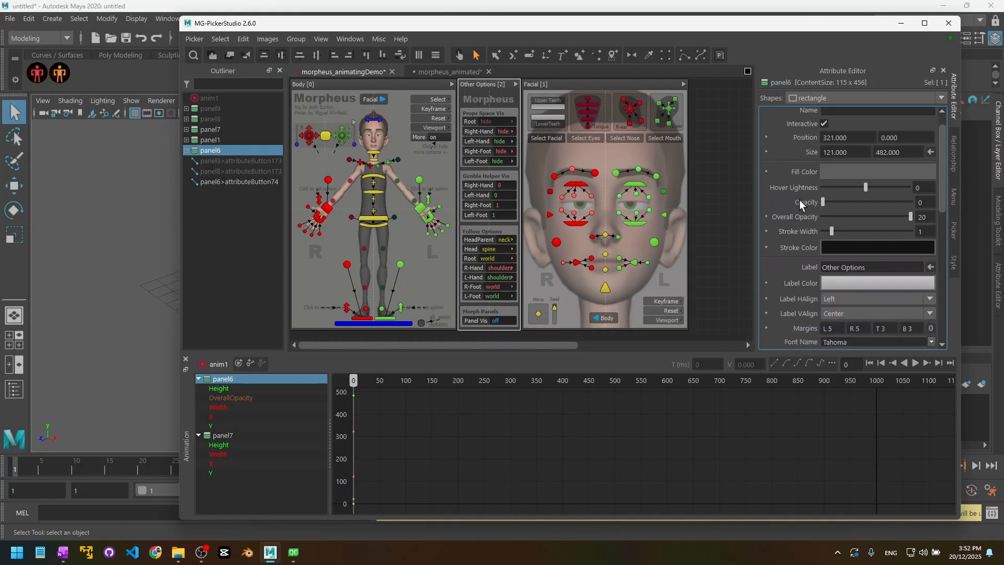
pyautogui.scroll(-1, 780, 240)
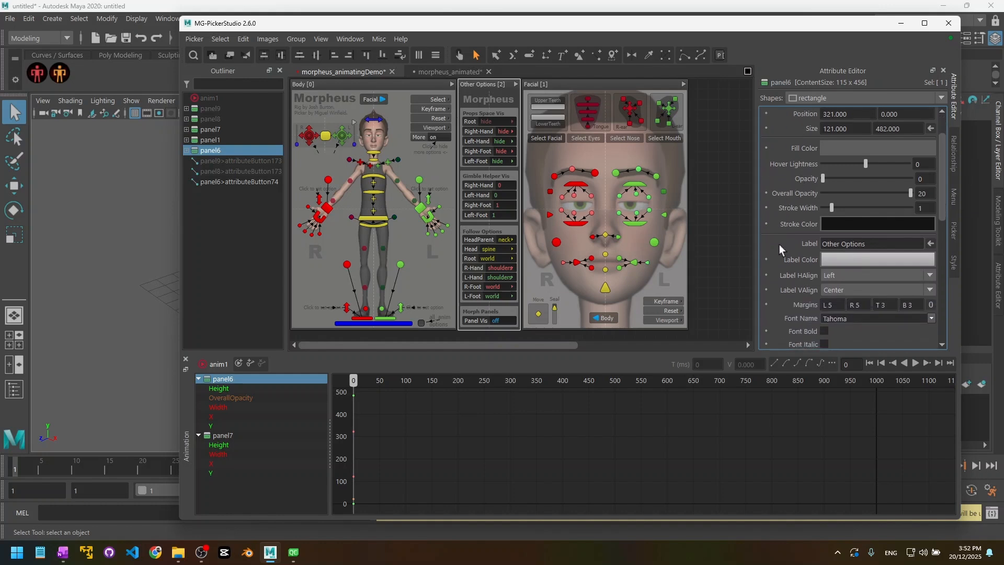
pyautogui.moveTo(885, 242); pyautogui.dragTo(603, 227)
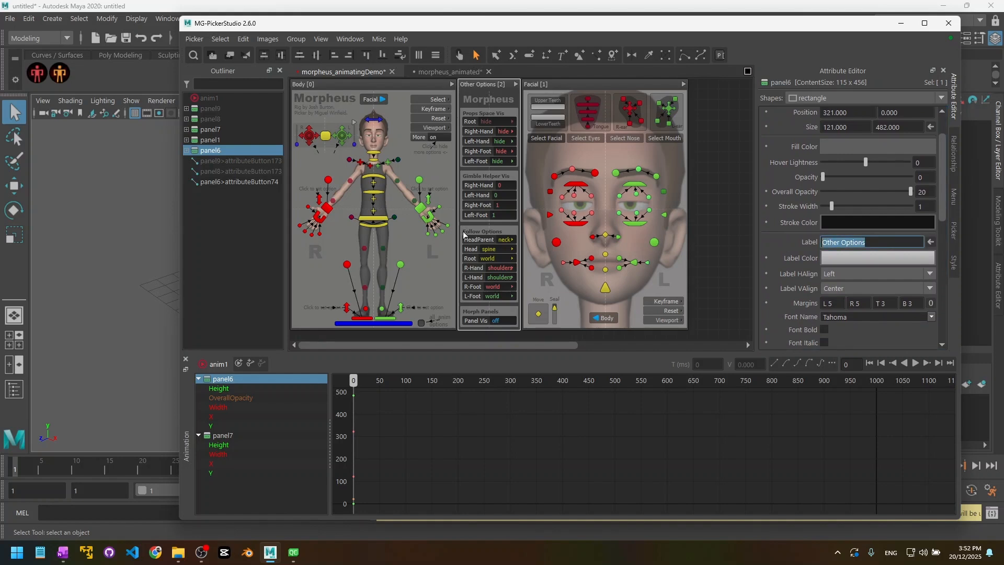
pyautogui.click(779, 243)
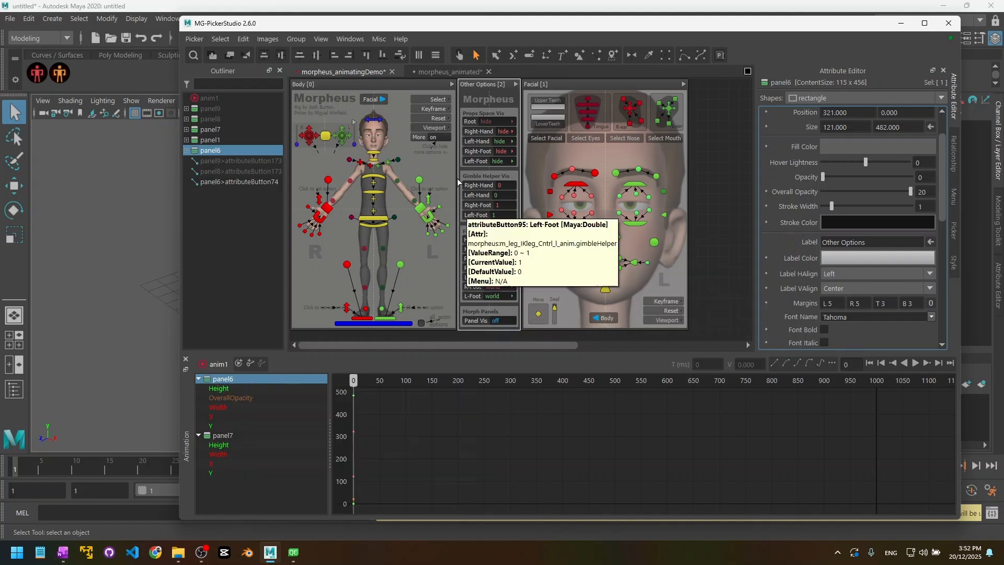
pyautogui.click(215, 415)
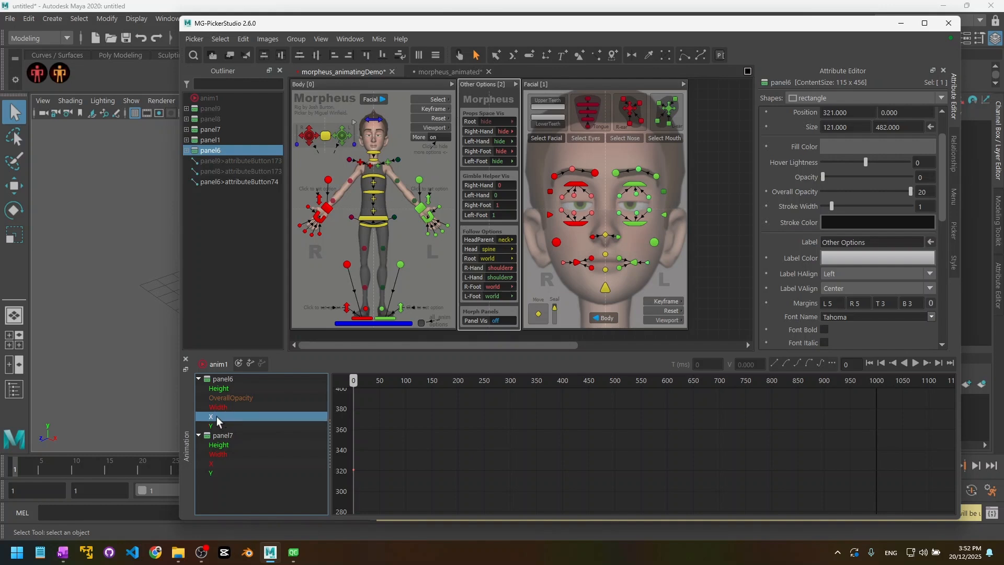
pyautogui.press('Delete')
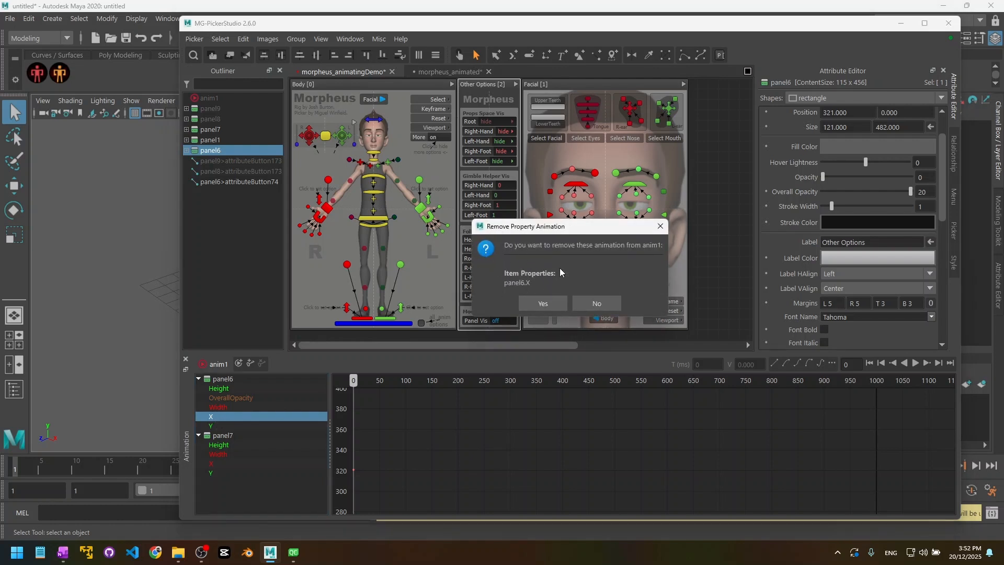
pyautogui.click(543, 303)
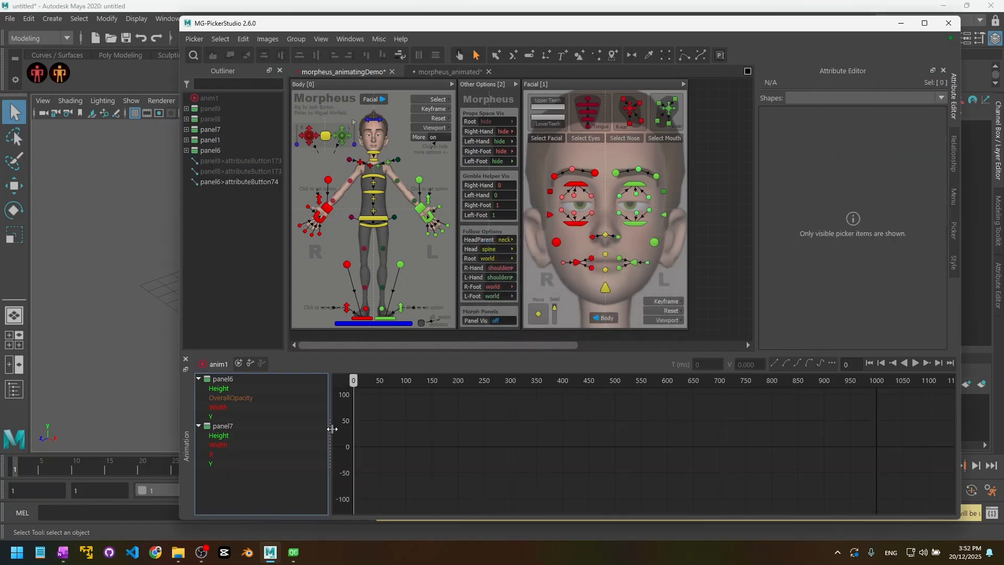
# Step: Delete panel7's Height, Width and Y tracks, keeping only its X track
pyautogui.click(214, 426)
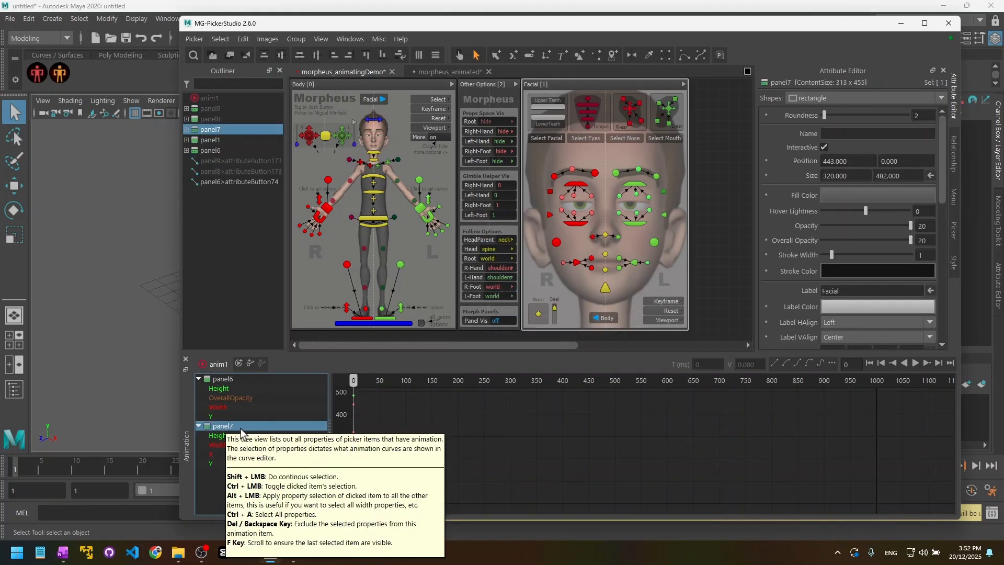
pyautogui.keyDown('shift'); pyautogui.click(228, 445); pyautogui.keyUp('shift')
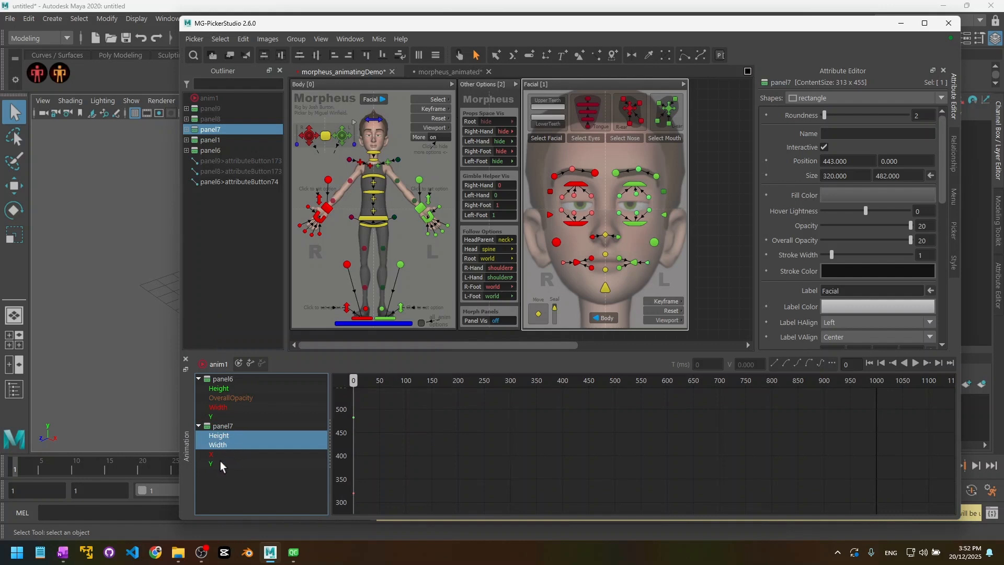
pyautogui.keyDown('ctrl'); pyautogui.click(216, 462); pyautogui.keyUp('ctrl')
pyautogui.press('Delete')
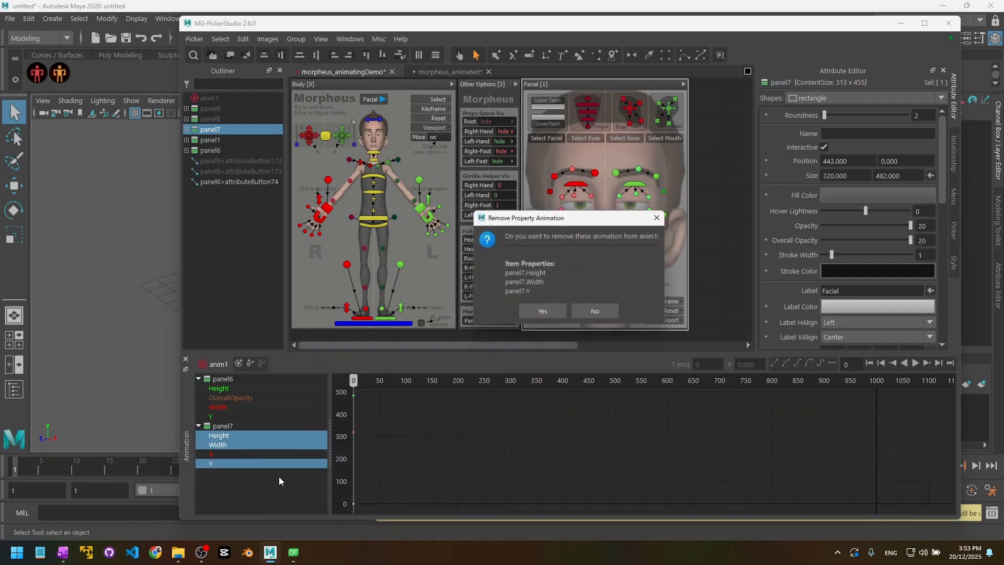
pyautogui.click(543, 313)
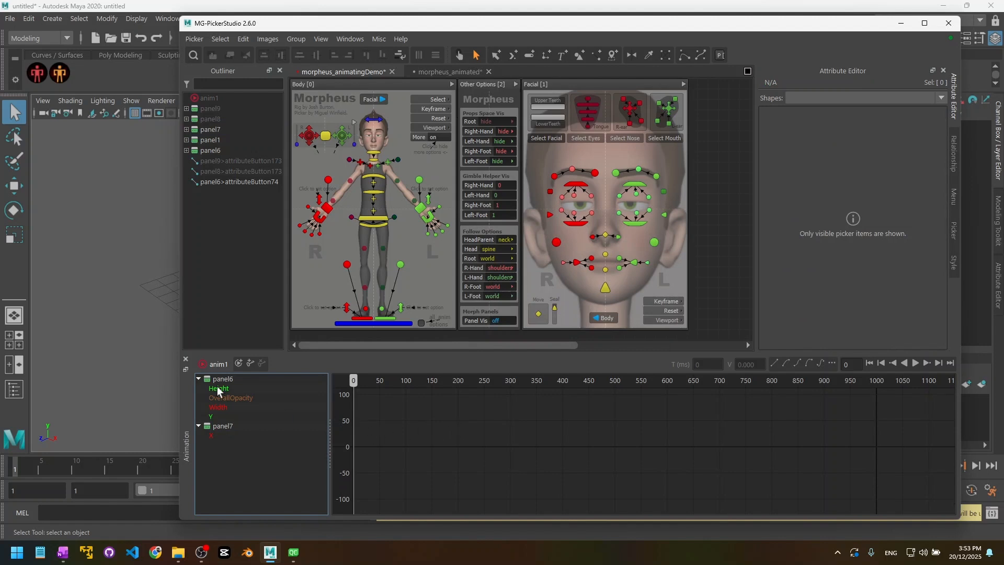
pyautogui.moveTo(220, 381); pyautogui.dragTo(219, 435)
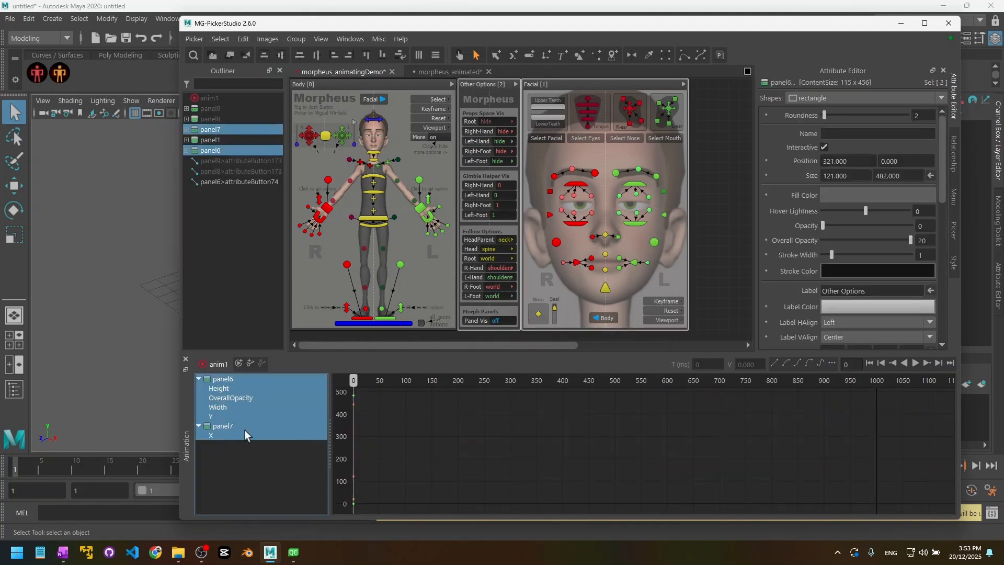
pyautogui.click(238, 442)
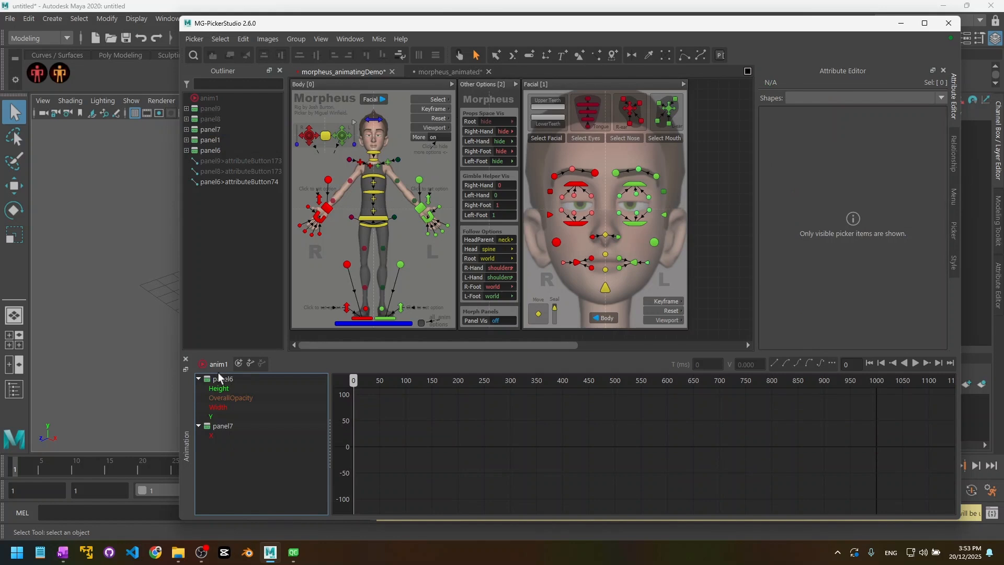
# Step: Select panel6 and panel7 in the anim tree and set the current time to 500
pyautogui.click(209, 388)
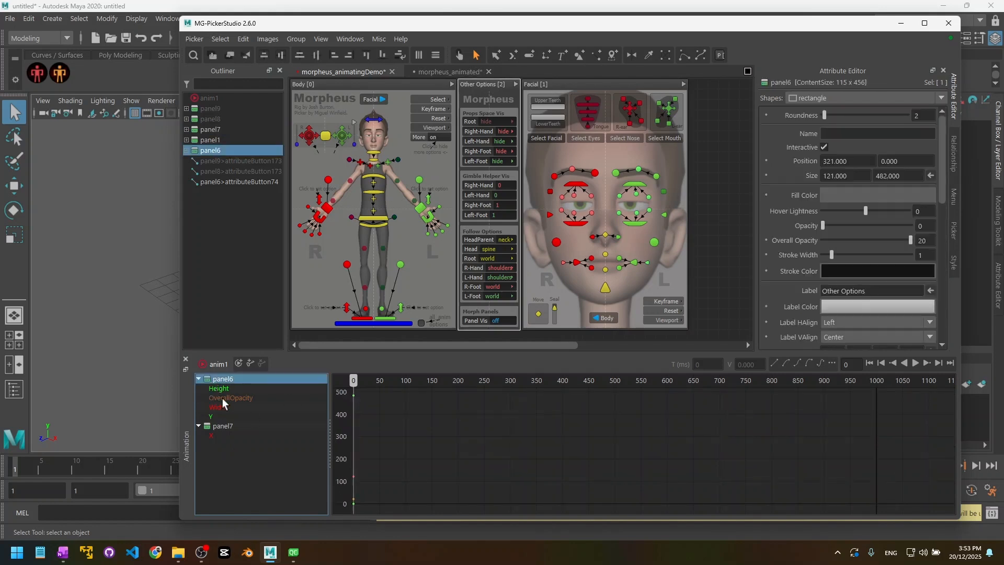
pyautogui.keyDown('ctrl'); pyautogui.click(225, 426); pyautogui.keyUp('ctrl')
pyautogui.moveTo(352, 379)
pyautogui.mouseDown()
pyautogui.moveTo(392, 389)
pyautogui.moveTo(351, 419)
pyautogui.mouseUp()
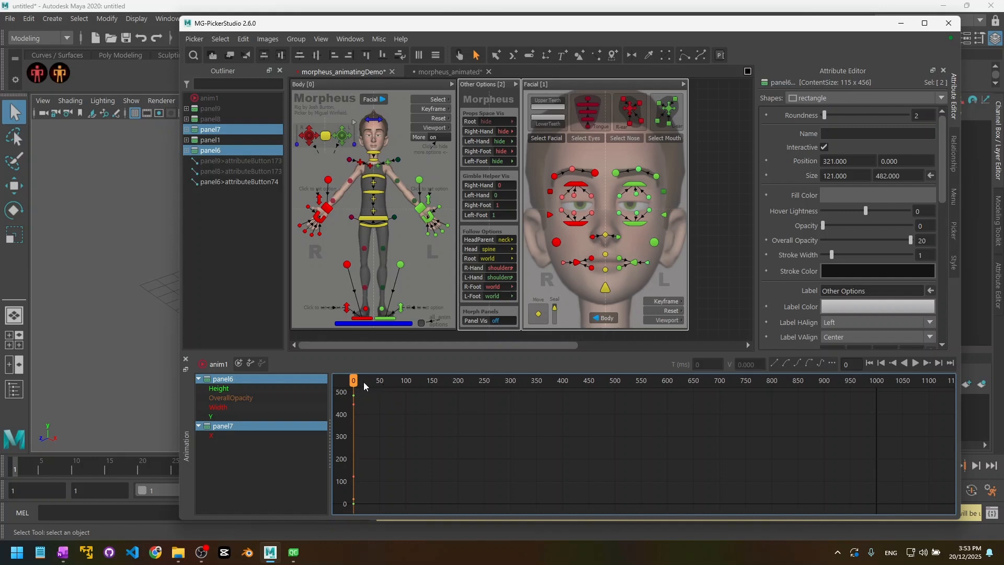
pyautogui.moveTo(856, 365); pyautogui.dragTo(786, 370)
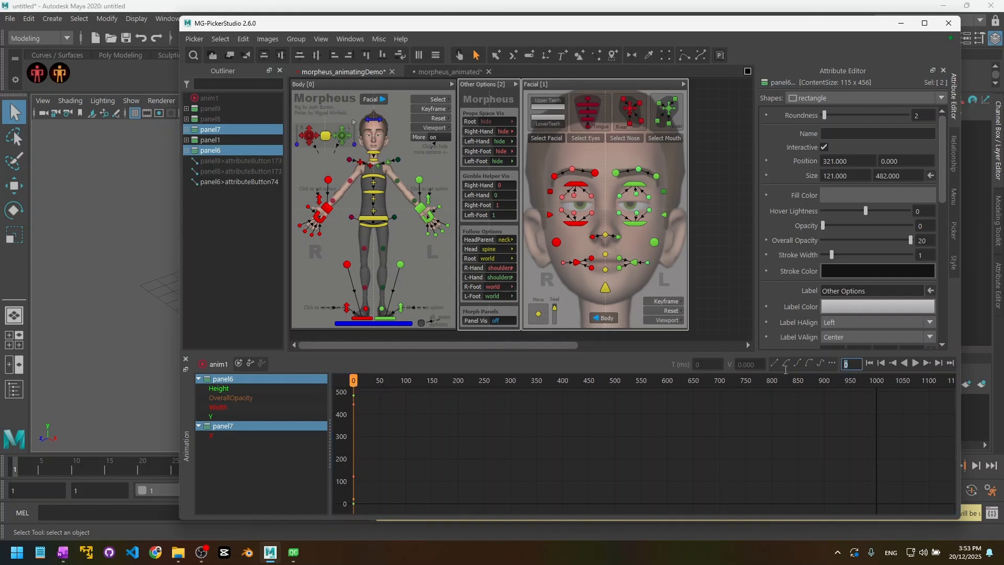
pyautogui.write('500')
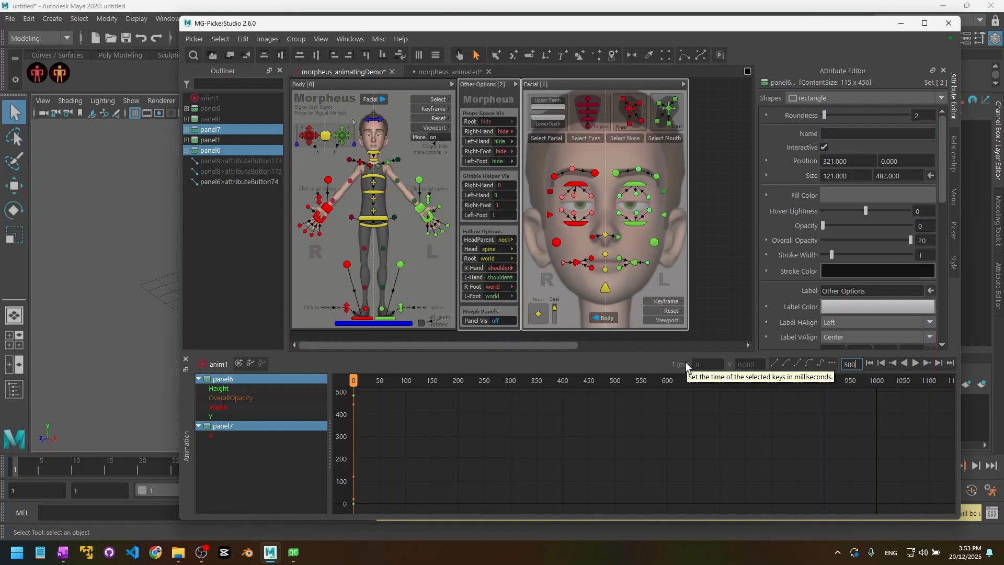
pyautogui.press('Return')
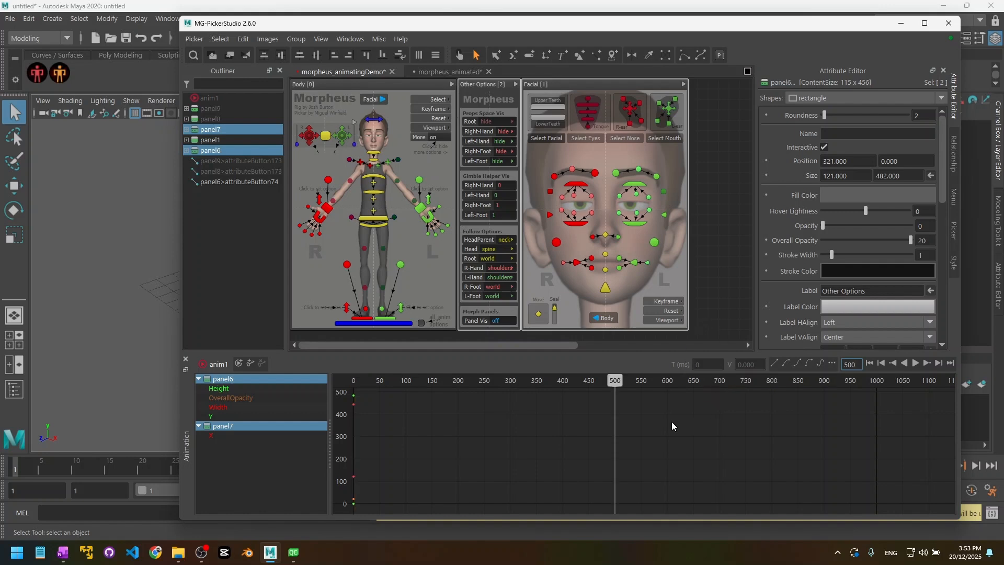
# Step: Move the MG-PickerStudio window aside and back into place over the animation editor
pyautogui.click(638, 417)
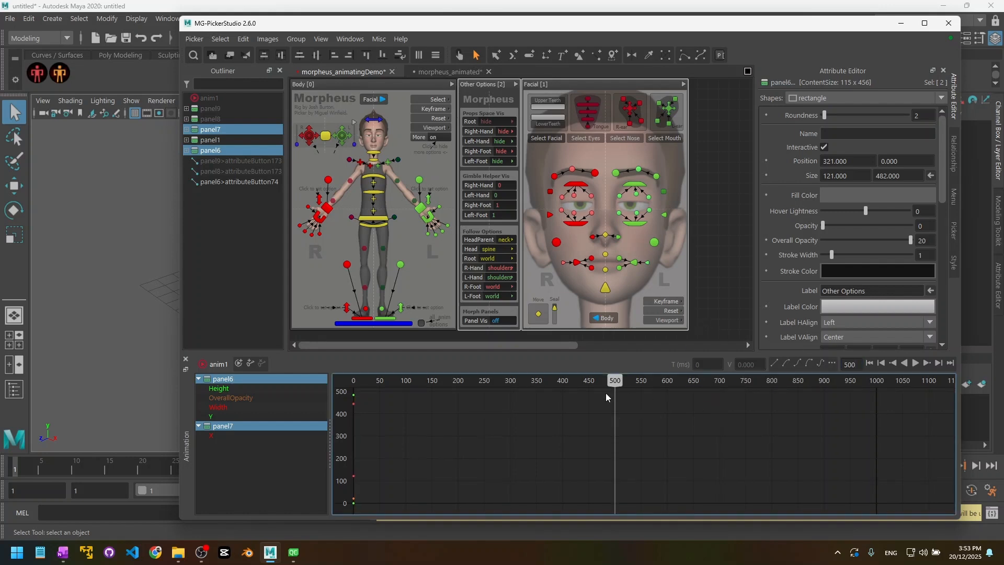
pyautogui.click(137, 300)
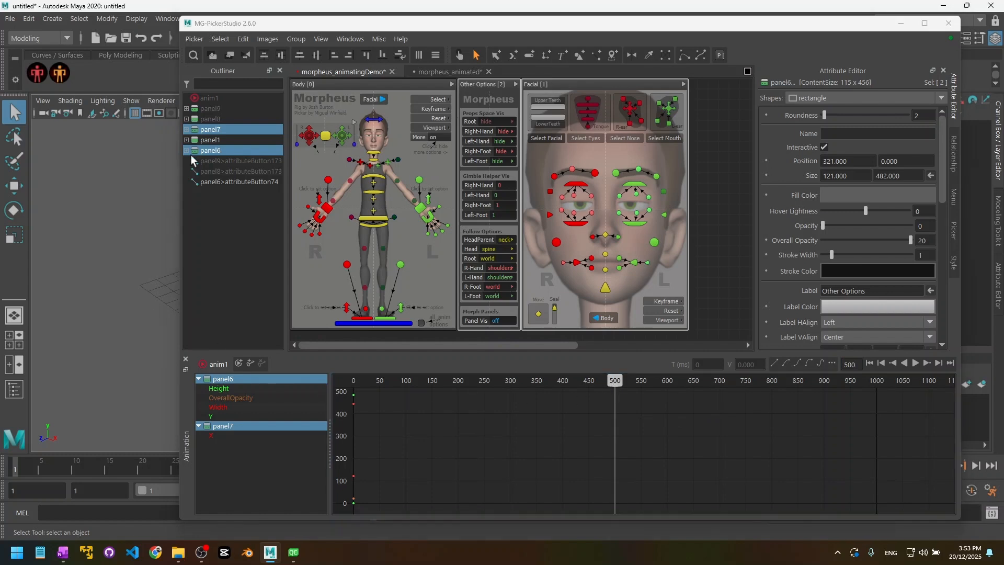
pyautogui.moveTo(253, 28); pyautogui.dragTo(393, 33)
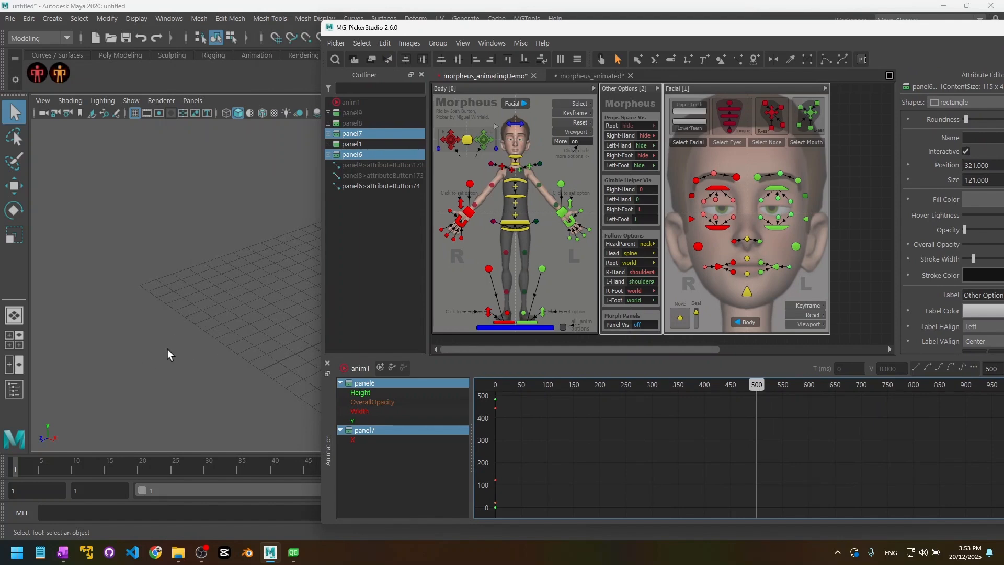
pyautogui.moveTo(494, 29); pyautogui.dragTo(356, 27)
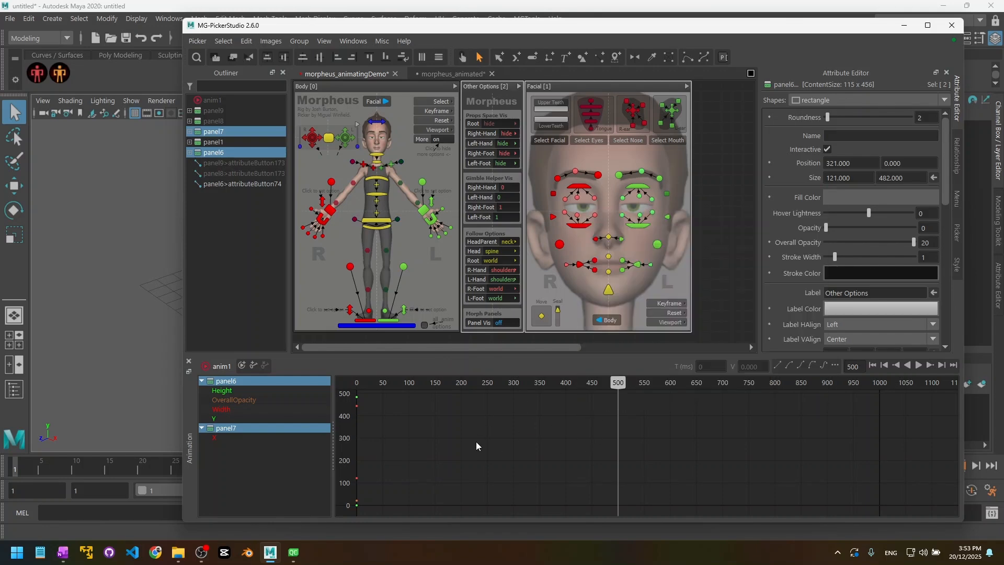
pyautogui.click(751, 457)
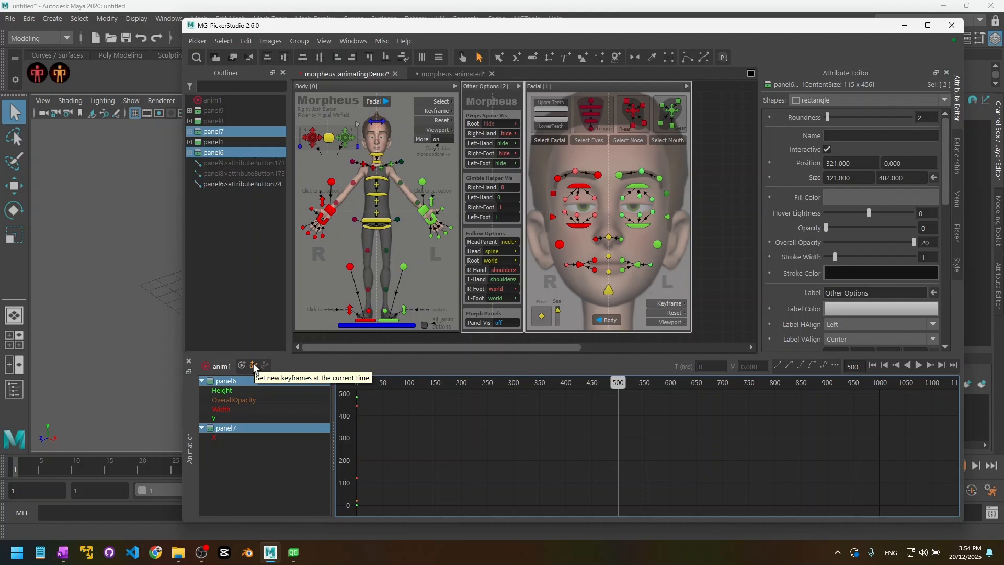
# Step: Key panel6 and panel7 at 500, return the time to 0, and check the Height key value 482
pyautogui.click(254, 363)
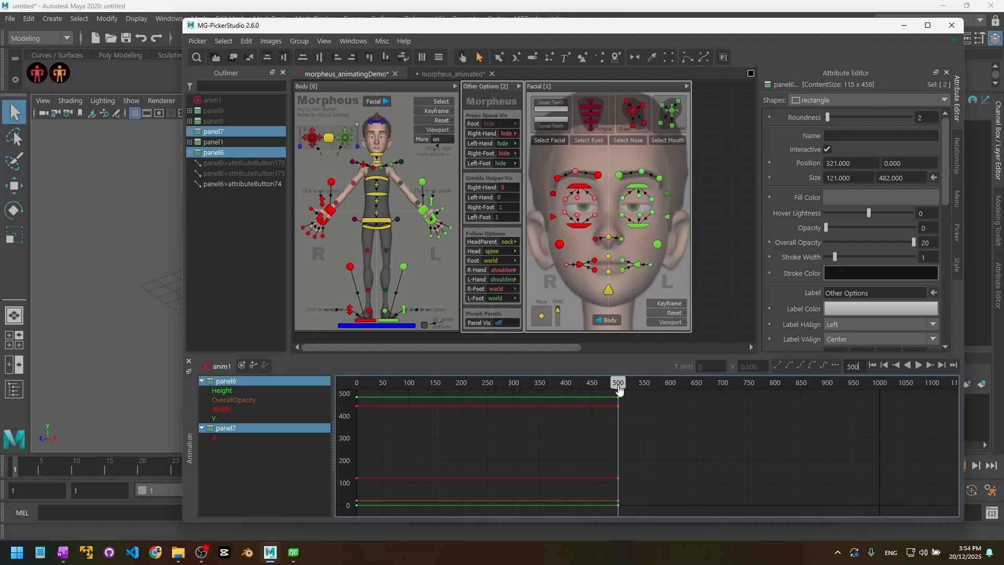
pyautogui.moveTo(619, 388); pyautogui.dragTo(350, 403)
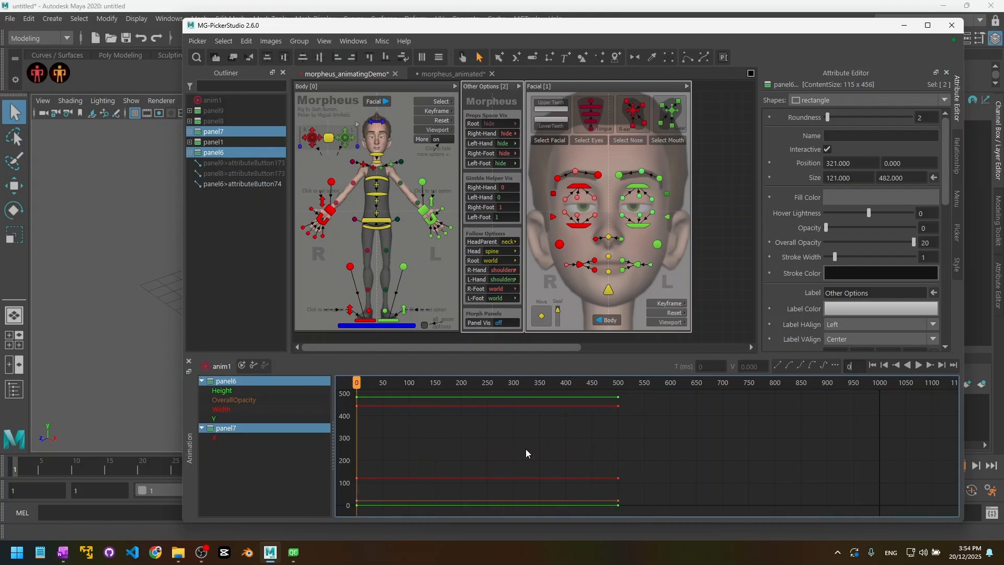
pyautogui.click(358, 396)
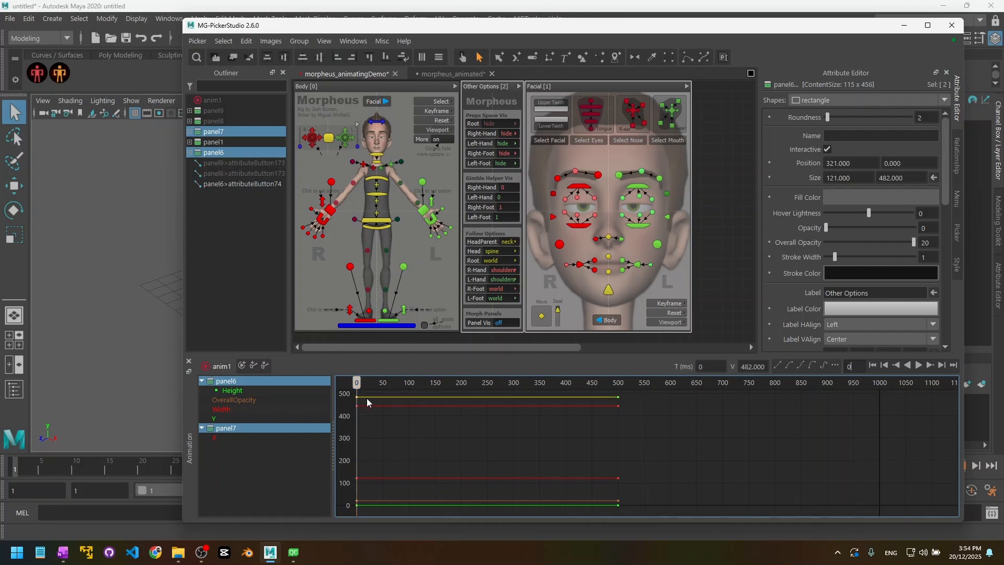
pyautogui.tripleClick(747, 367)
pyautogui.click(379, 429)
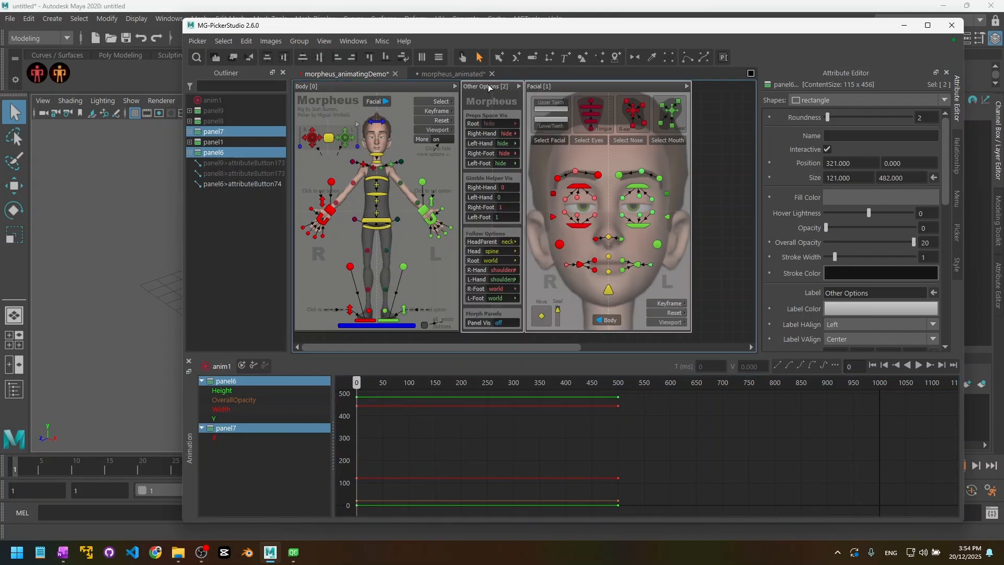
# Step: Keep only panel6 in the animation selection and select the Other Options panel on the canvas
pyautogui.click(488, 85)
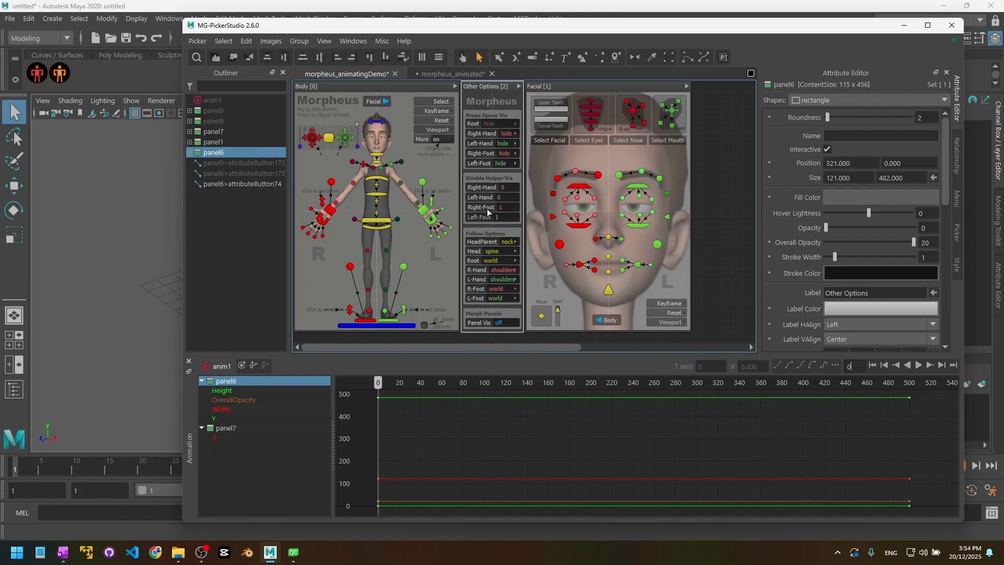
pyautogui.click(489, 172)
pyautogui.rightClick(492, 176)
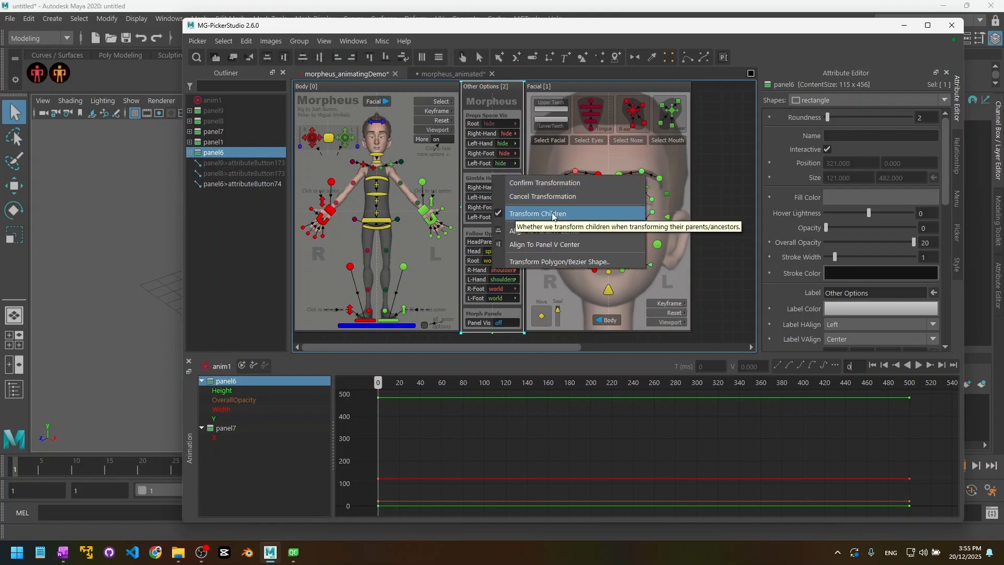
pyautogui.click(514, 106)
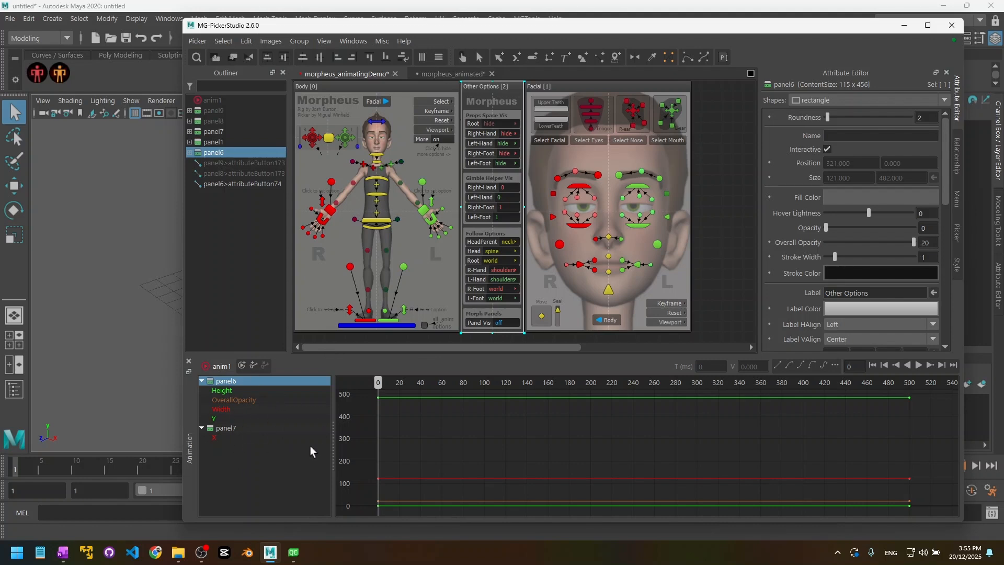
# Step: Shrink the Other Options panel to a 36 × 143 strip at the top and fade its opacity to 0
pyautogui.rightClick(500, 195)
pyautogui.click(515, 234)
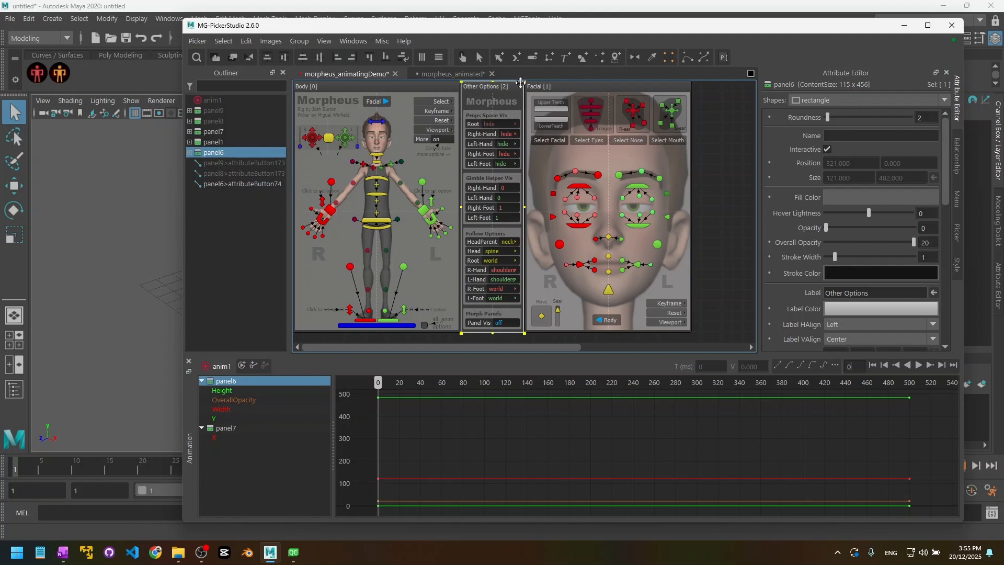
pyautogui.moveTo(526, 85); pyautogui.dragTo(482, 234)
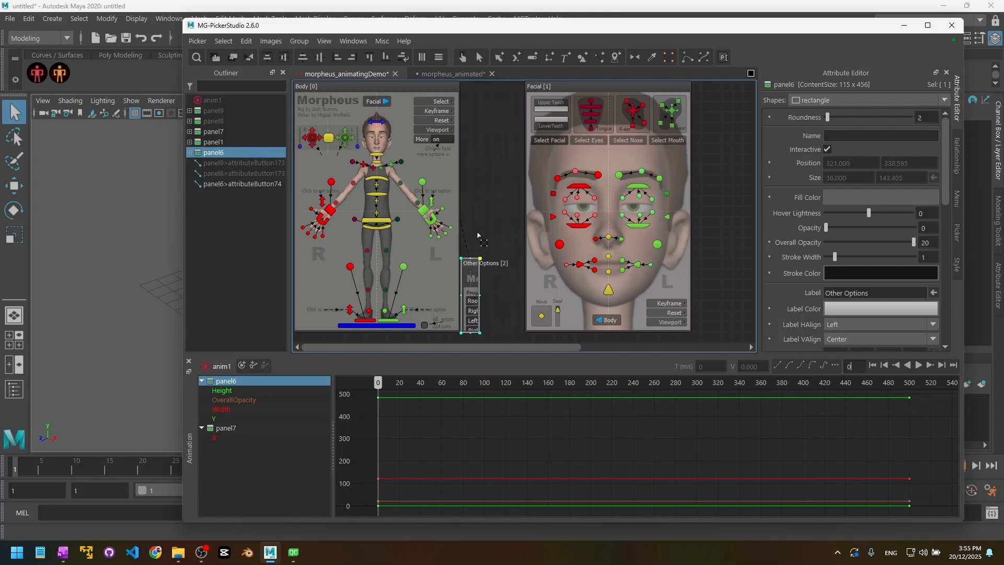
pyautogui.moveTo(469, 291); pyautogui.dragTo(470, 137)
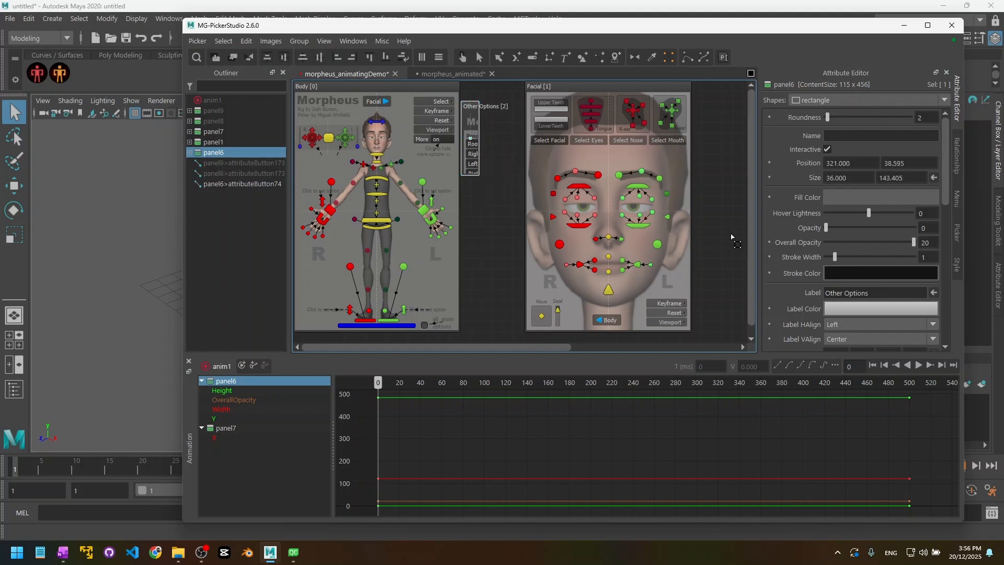
pyautogui.moveTo(914, 242); pyautogui.dragTo(827, 245)
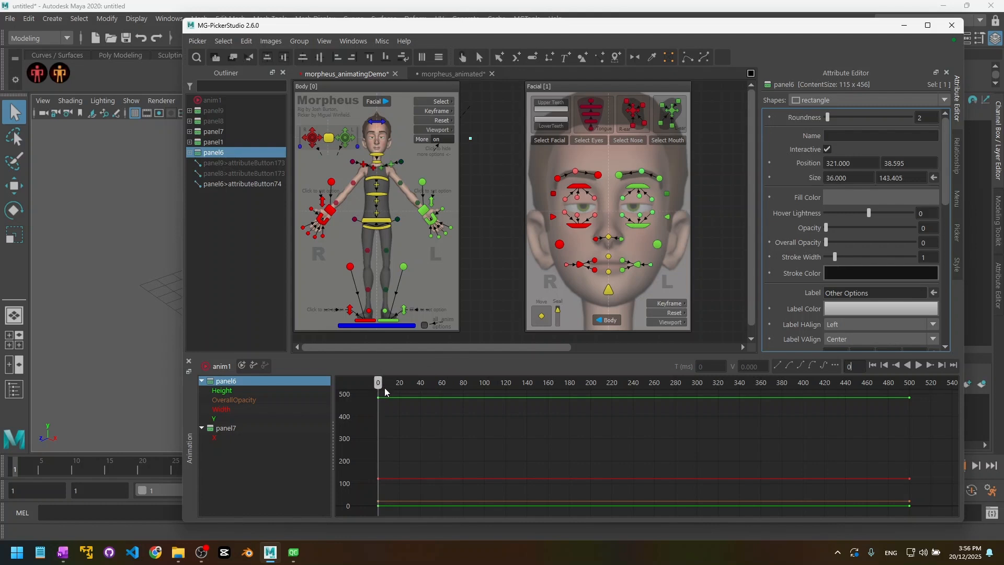
# Step: Key panel6's collapsed, faded state at time 0 and scrub back and forth to preview it growing in
pyautogui.click(392, 424)
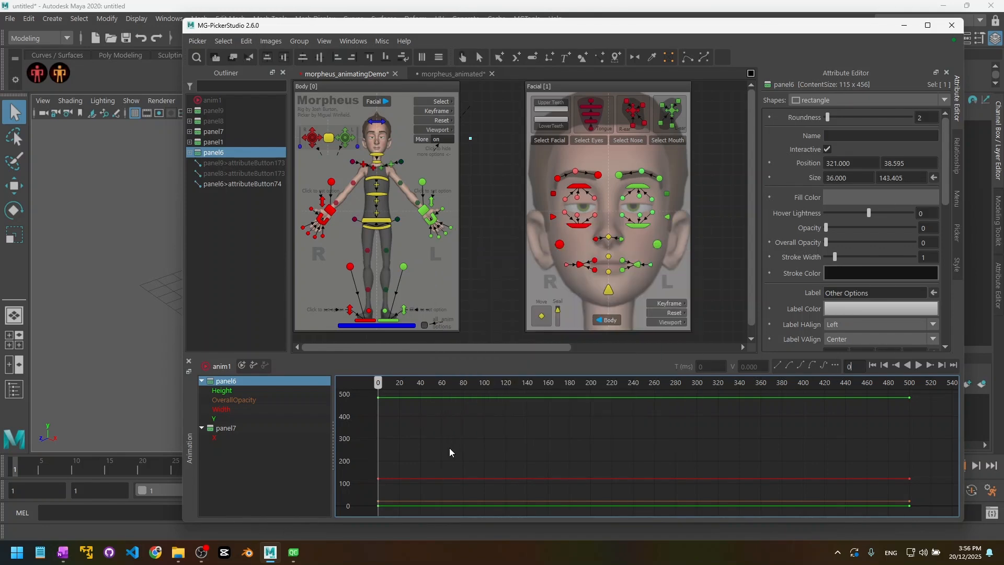
pyautogui.press('s')
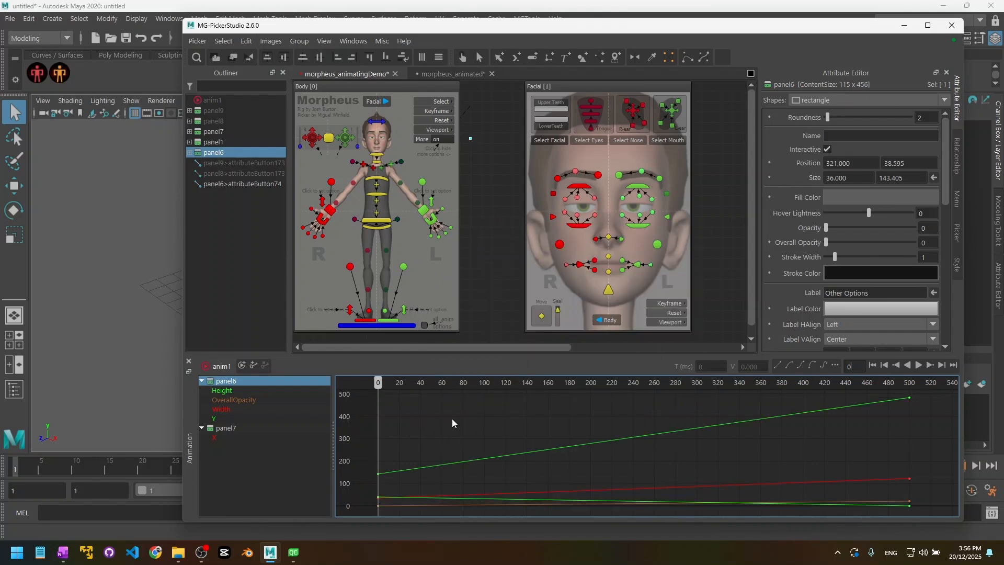
pyautogui.moveTo(369, 392)
pyautogui.mouseDown()
pyautogui.moveTo(908, 395)
pyautogui.moveTo(382, 400)
pyautogui.mouseUp()
pyautogui.moveTo(475, 404); pyautogui.dragTo(596, 410)
pyautogui.moveTo(525, 409); pyautogui.dragTo(347, 403)
# Step: Move the Facial panel left so it sits beside the Body panel
pyautogui.click(479, 57)
pyautogui.click(561, 87)
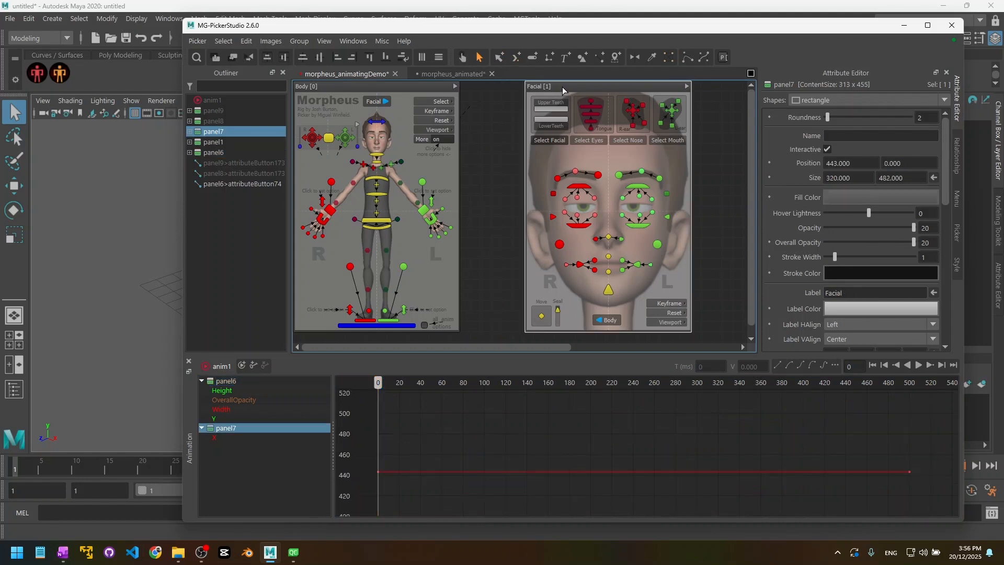
pyautogui.moveTo(559, 87); pyautogui.dragTo(499, 87)
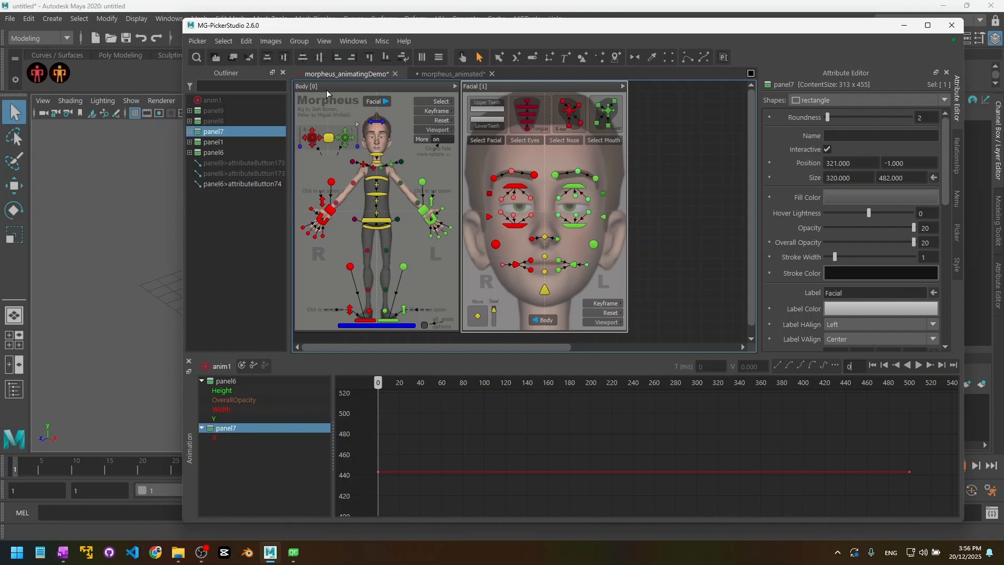
# Step: Add panel6 back to the animation selection and play the animation to time 500
pyautogui.click(400, 423)
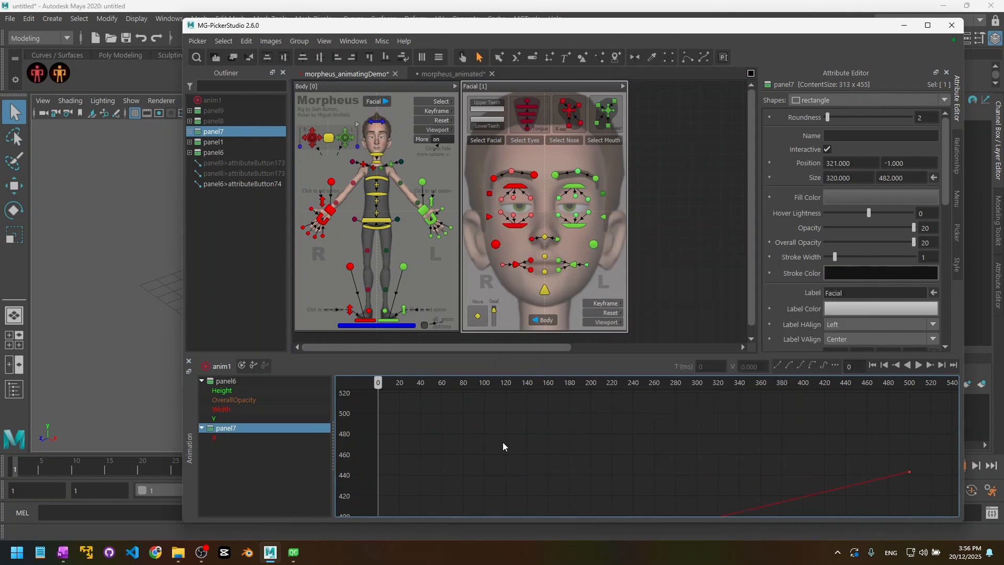
pyautogui.keyDown('ctrl'); pyautogui.click(232, 384); pyautogui.keyUp('ctrl')
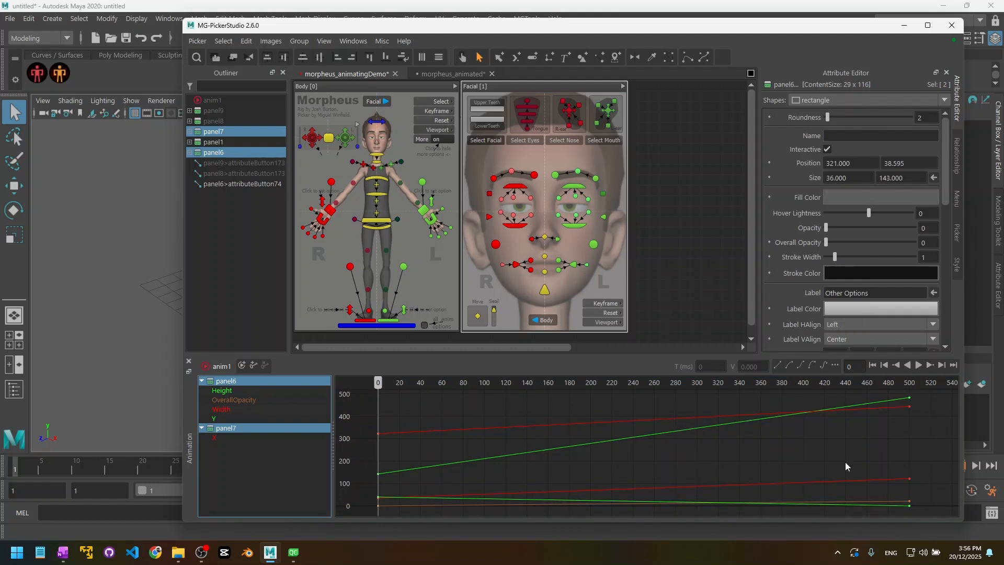
pyautogui.click(915, 365)
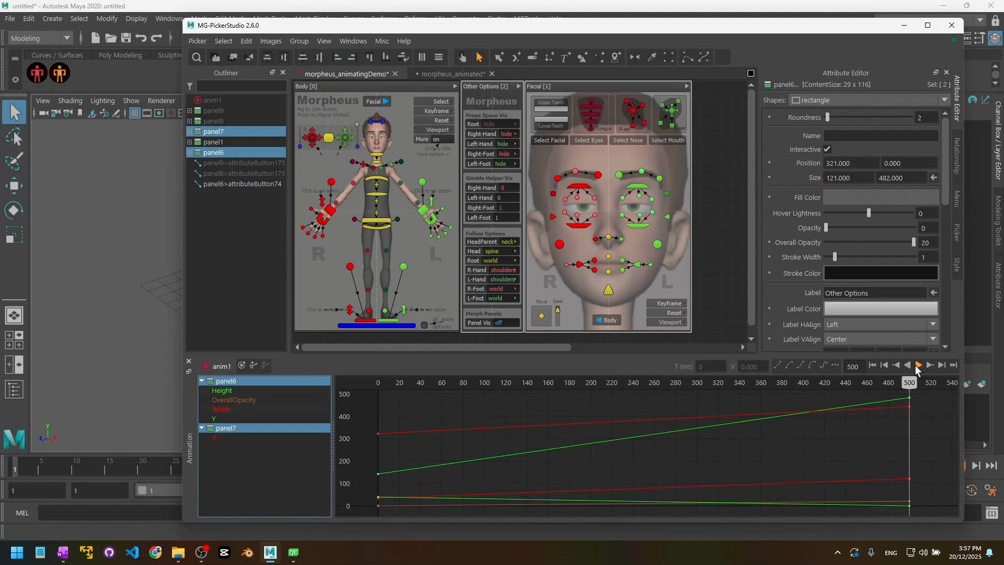
# Step: Give all of panel6's animation curves ease-in-out tangents
pyautogui.click(229, 382)
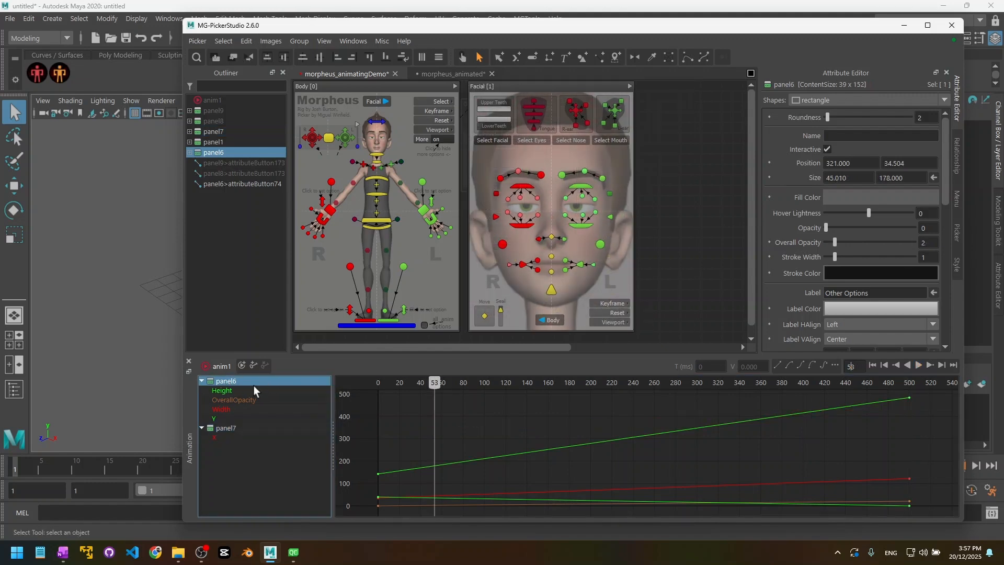
pyautogui.hotkey('ctrl', 'a')
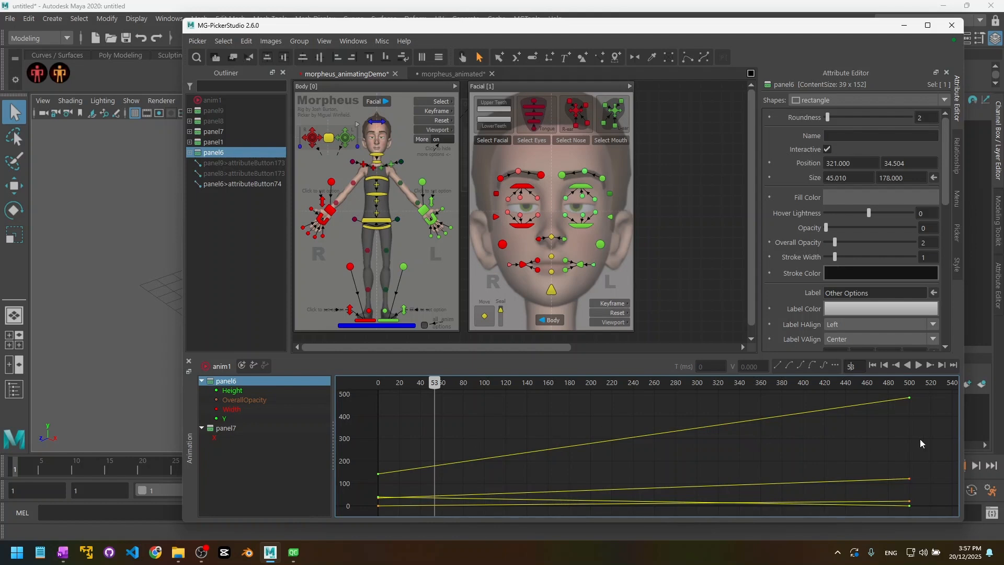
pyautogui.click(789, 367)
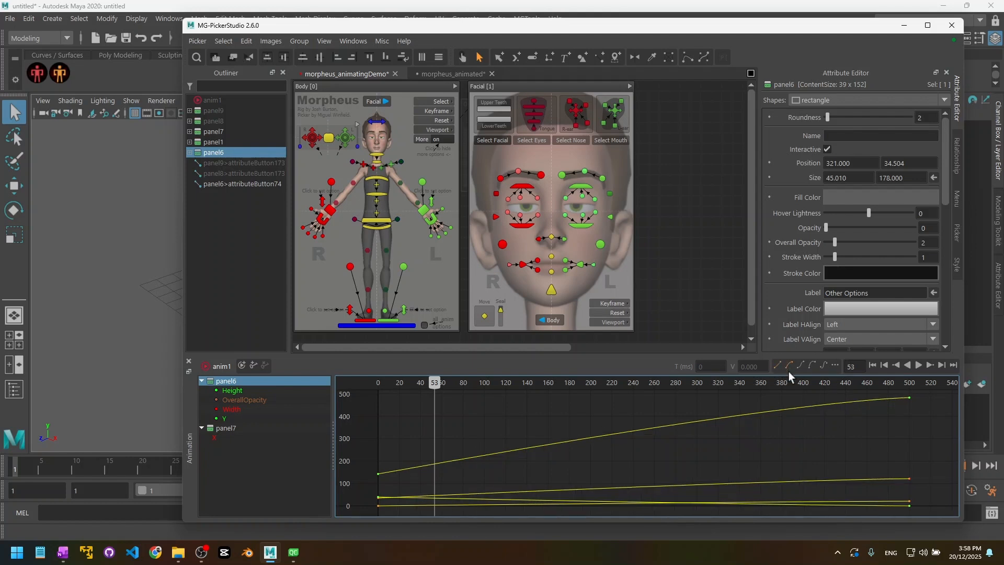
# Step: Apply OutBack easing to panel7's X curve, then play the animation forward and backward
pyautogui.click(226, 428)
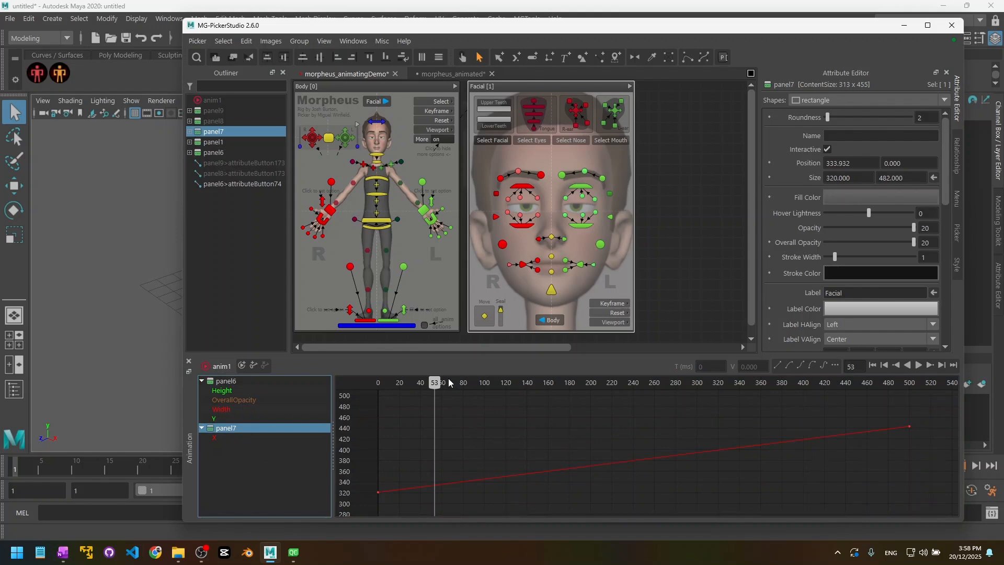
pyautogui.moveTo(448, 382)
pyautogui.mouseDown()
pyautogui.moveTo(398, 385)
pyautogui.moveTo(904, 435)
pyautogui.moveTo(811, 429)
pyautogui.mouseUp()
pyautogui.moveTo(665, 426); pyautogui.dragTo(674, 489)
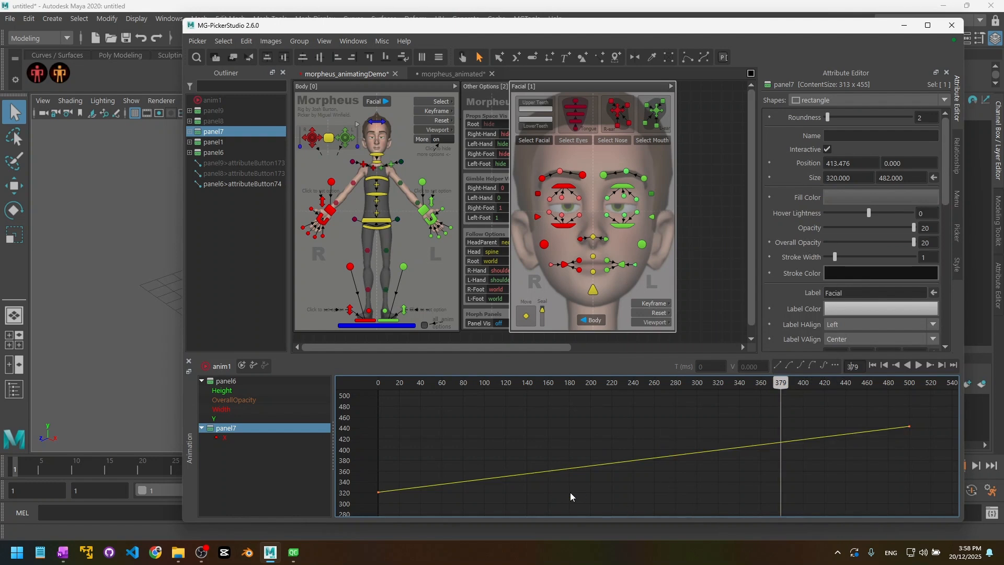
pyautogui.click(810, 366)
pyautogui.click(658, 469)
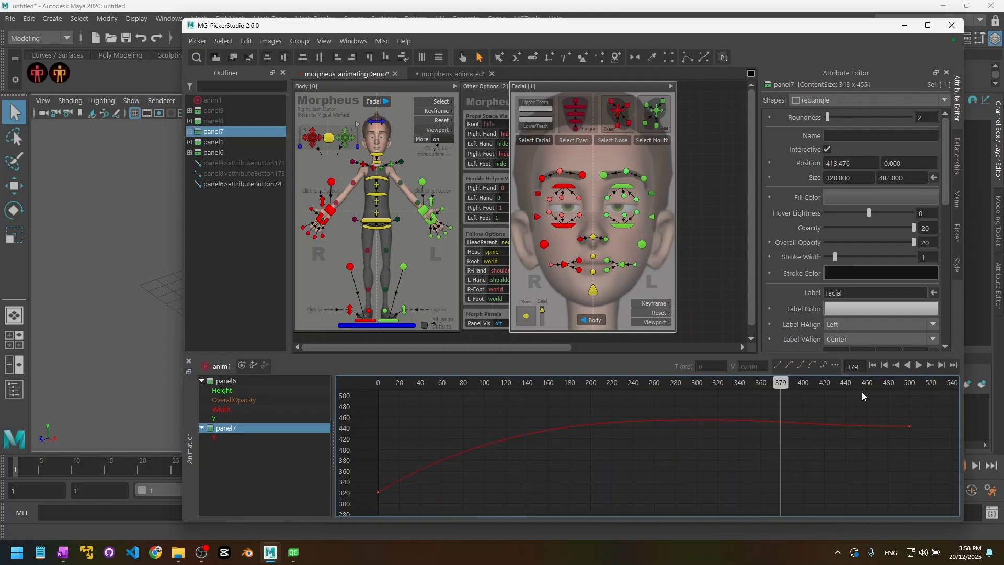
pyautogui.click(919, 365)
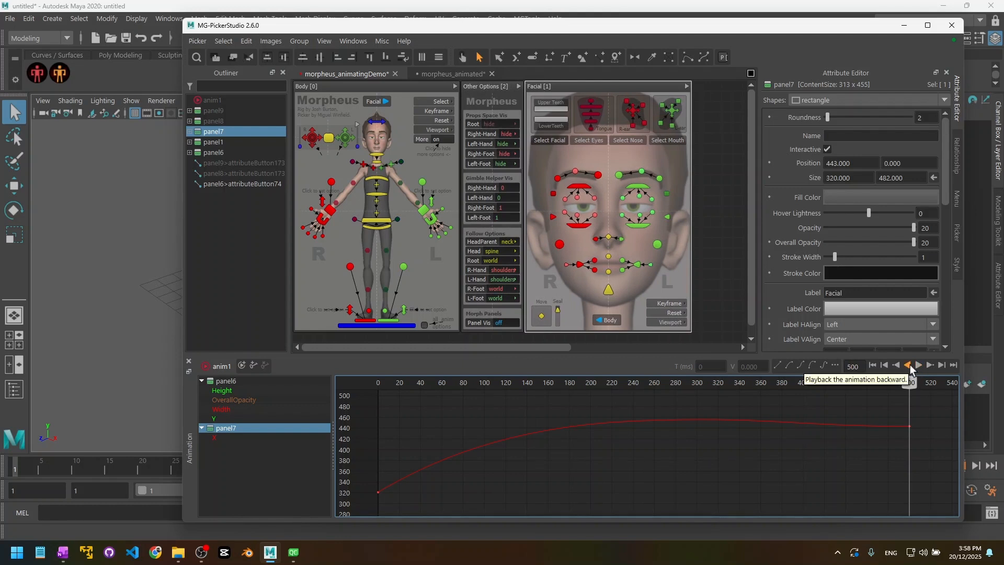
pyautogui.click(908, 365)
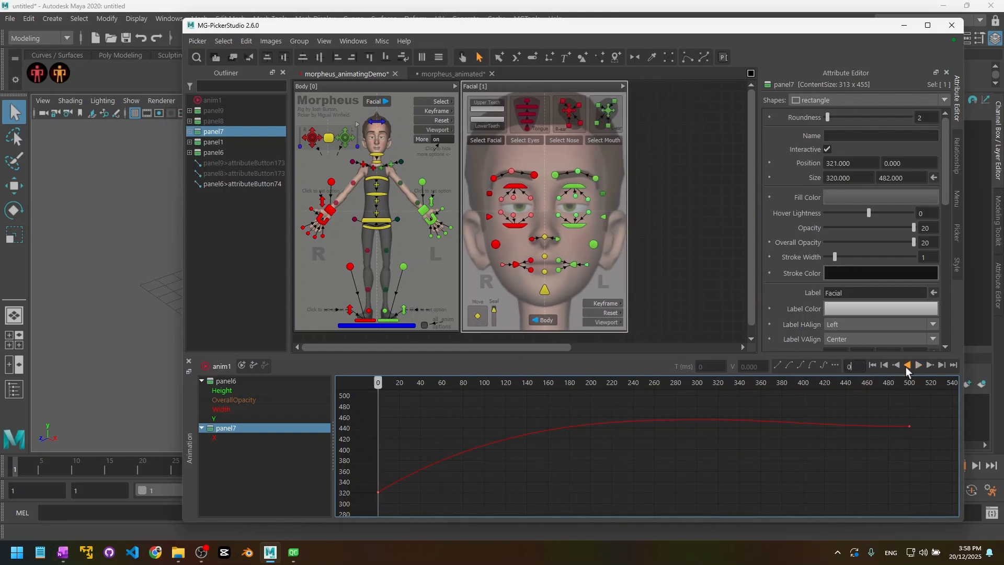
# Step: Scrub the time back, clear the selection, and inspect the add-item menu on the Body canvas
pyautogui.moveTo(374, 381)
pyautogui.mouseDown()
pyautogui.moveTo(567, 386)
pyautogui.moveTo(831, 408)
pyautogui.moveTo(848, 420)
pyautogui.moveTo(337, 405)
pyautogui.moveTo(758, 408)
pyautogui.moveTo(236, 380)
pyautogui.mouseUp()
pyautogui.click(639, 212)
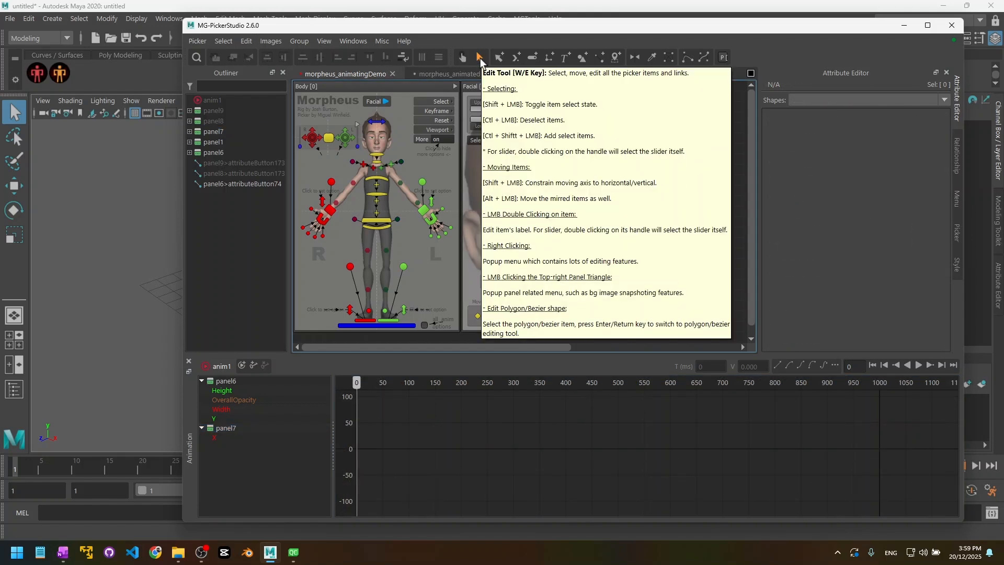
pyautogui.rightClick(417, 259)
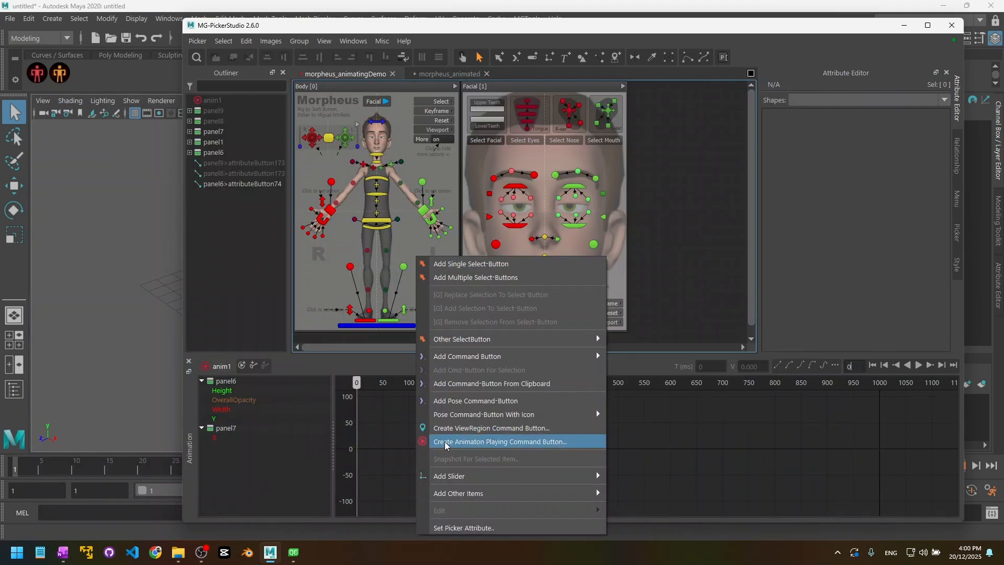
pyautogui.click(702, 309)
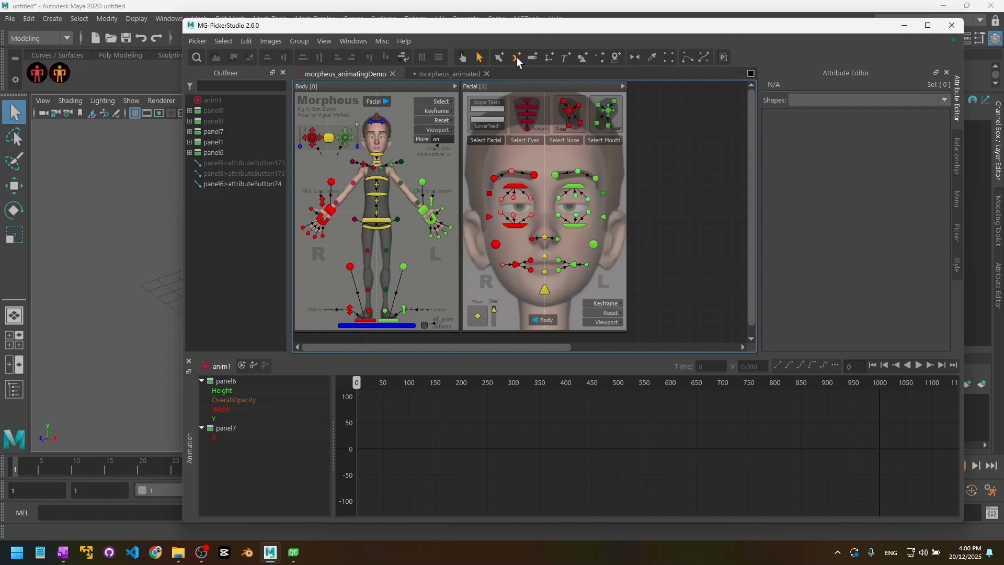
# Step: Inspect the Create Animation Playing Command Button dialog with anim1 chosen, then close it
pyautogui.rightClick(413, 239)
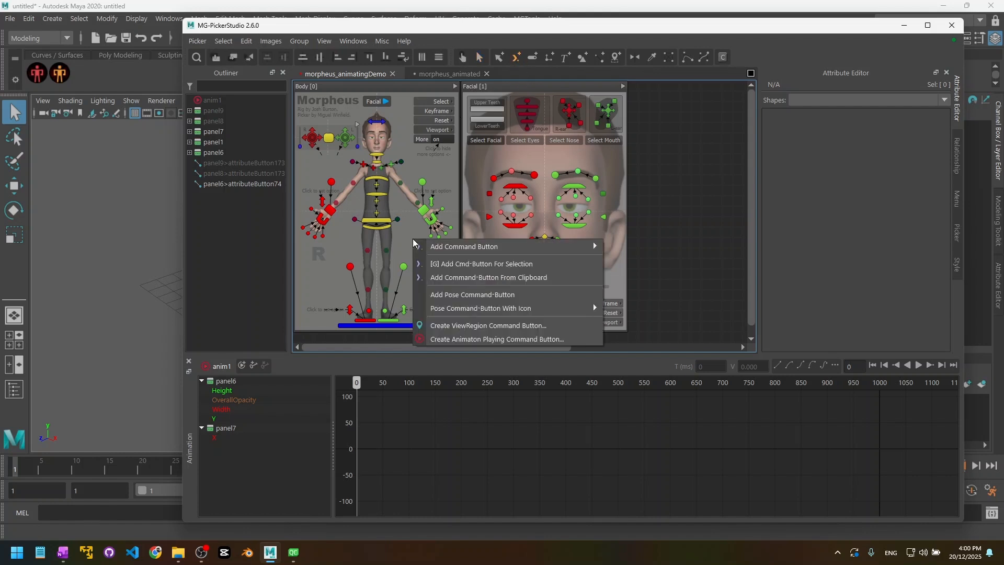
pyautogui.click(468, 340)
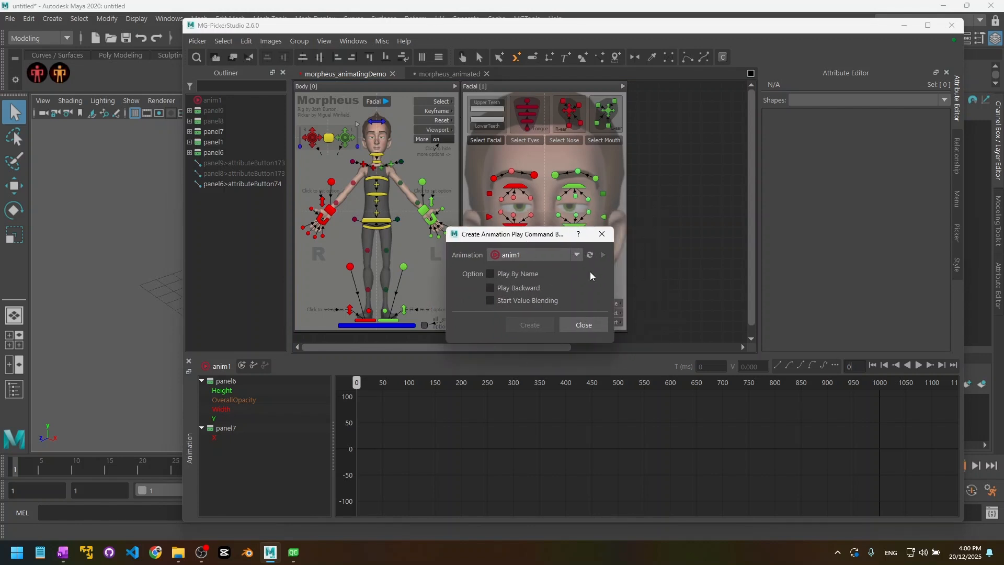
pyautogui.click(495, 256)
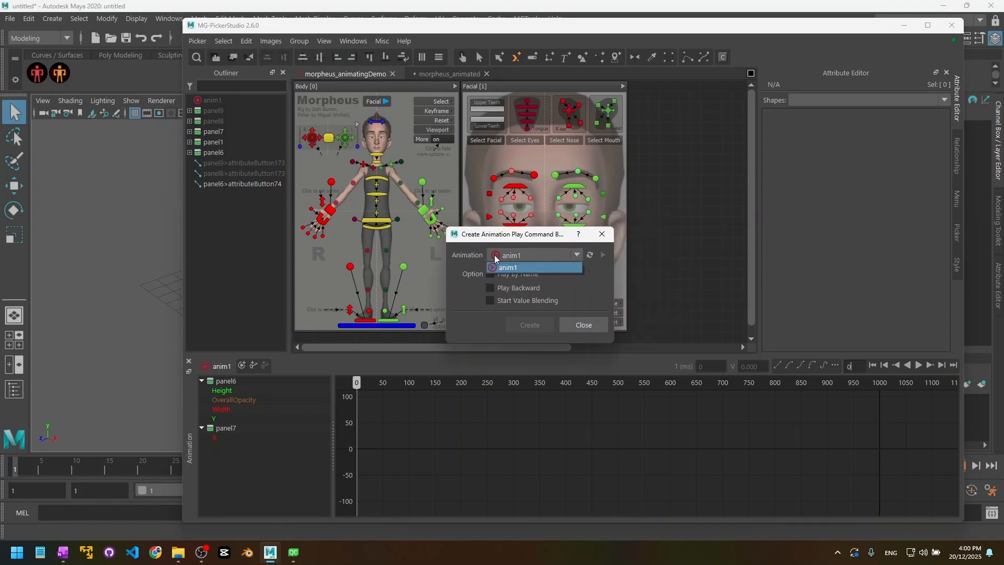
pyautogui.click(595, 284)
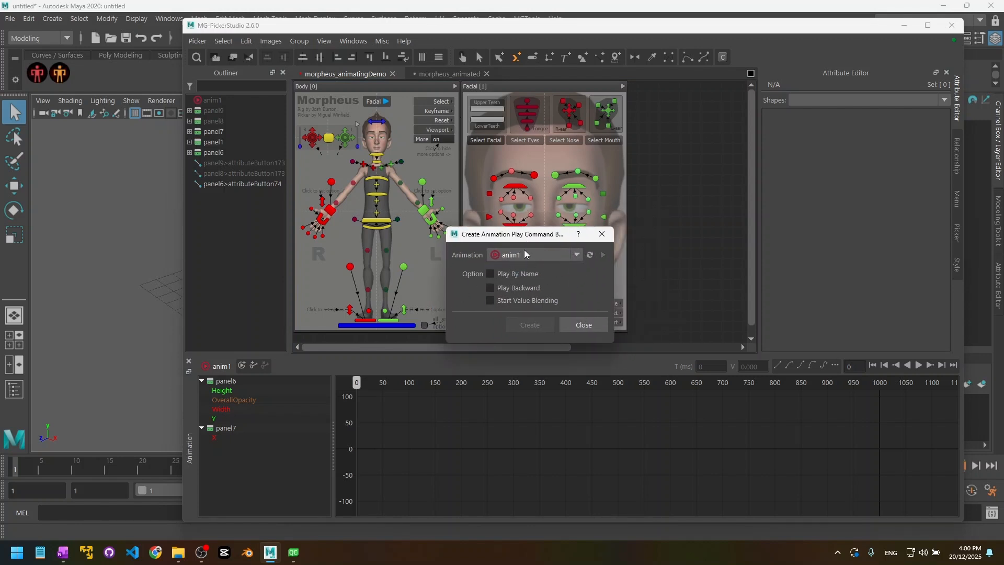
pyautogui.click(604, 234)
# Step: Rename the anim1 animation to 'optionAnim' in the Outliner
pyautogui.click(213, 100)
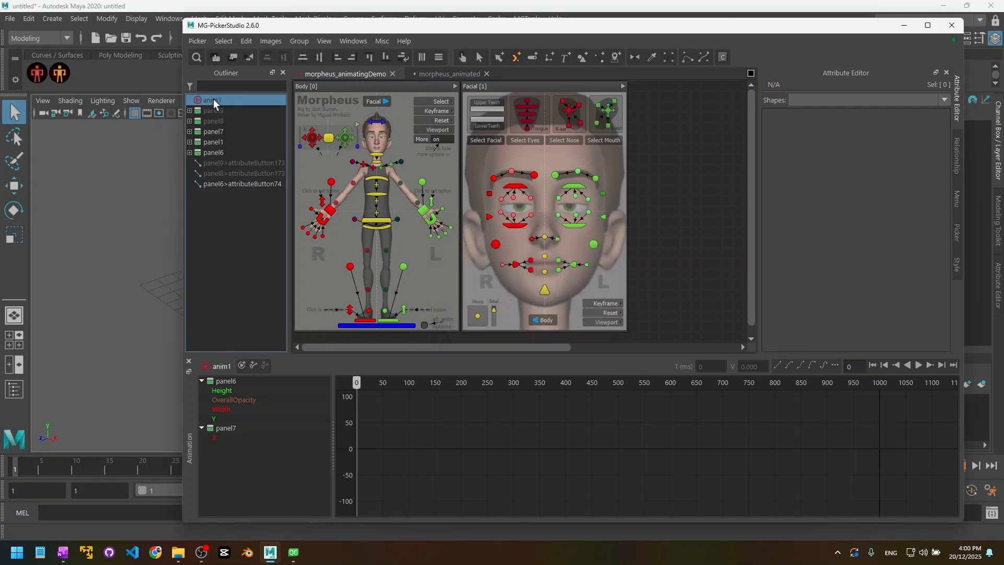
pyautogui.doubleClick(213, 100)
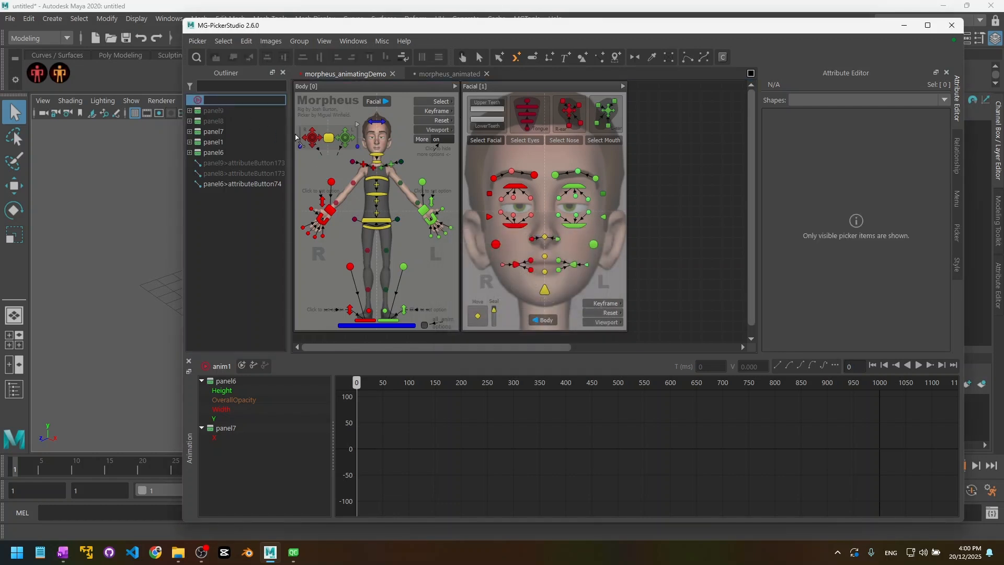
pyautogui.write('optionAnim')
pyautogui.press('Return')
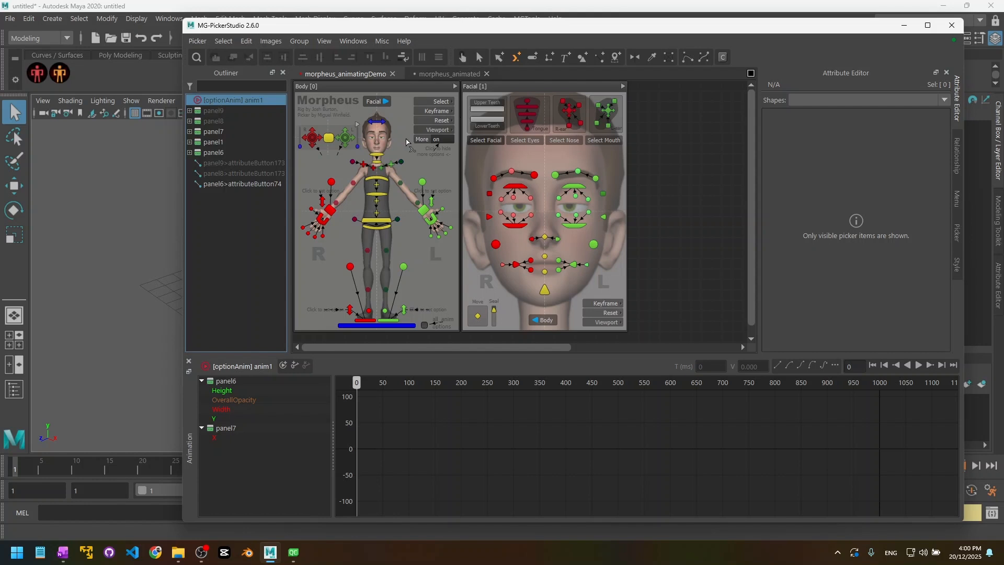
# Step: Reopen the animation-playing button dialog and enable Play By Name for optionAnim
pyautogui.rightClick(415, 245)
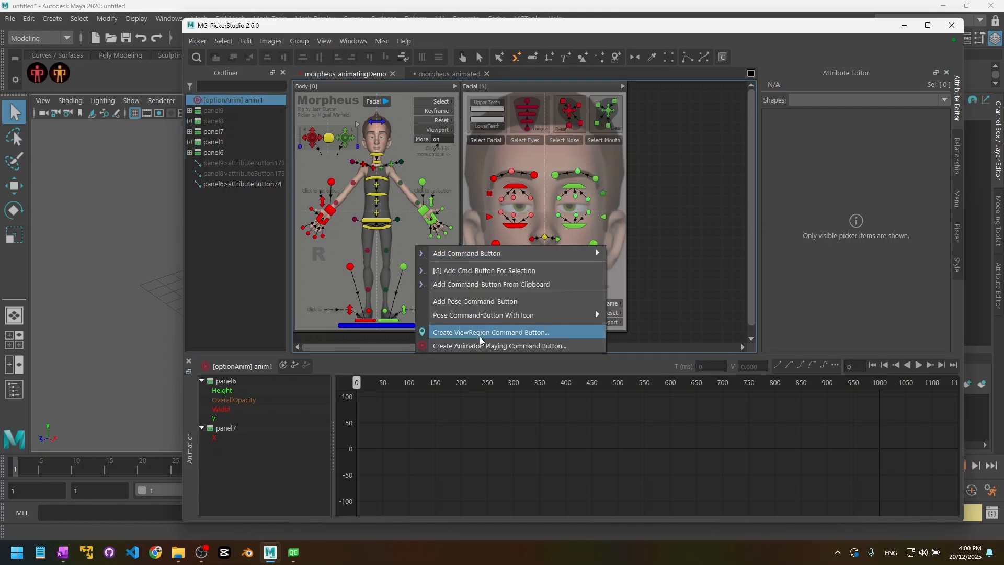
pyautogui.click(451, 346)
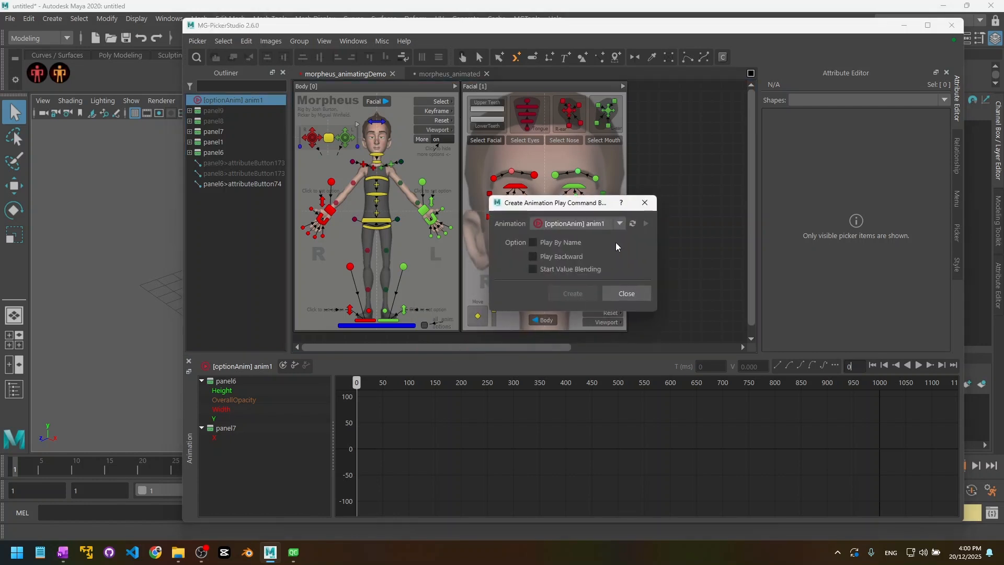
pyautogui.moveTo(575, 201); pyautogui.dragTo(539, 216)
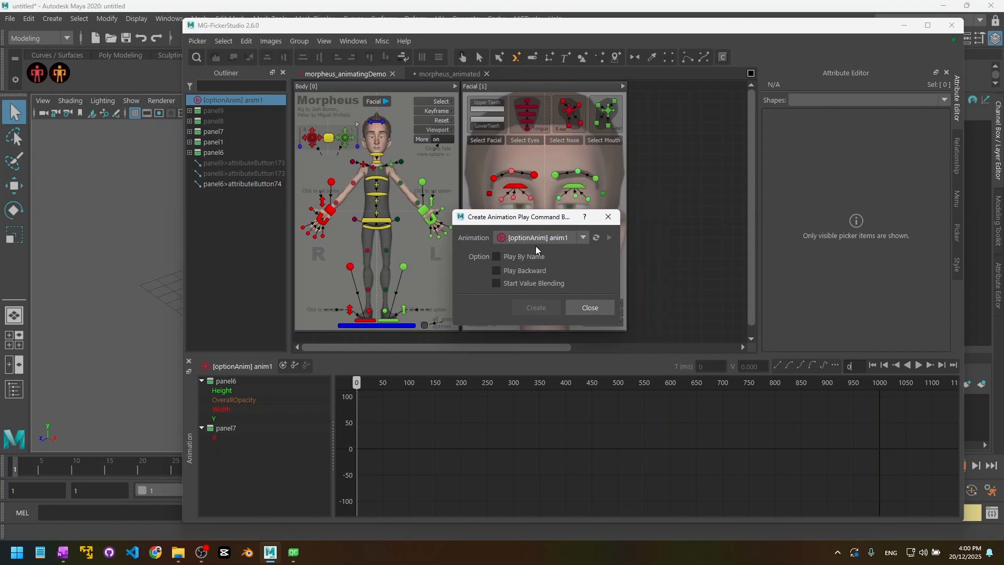
pyautogui.click(510, 256)
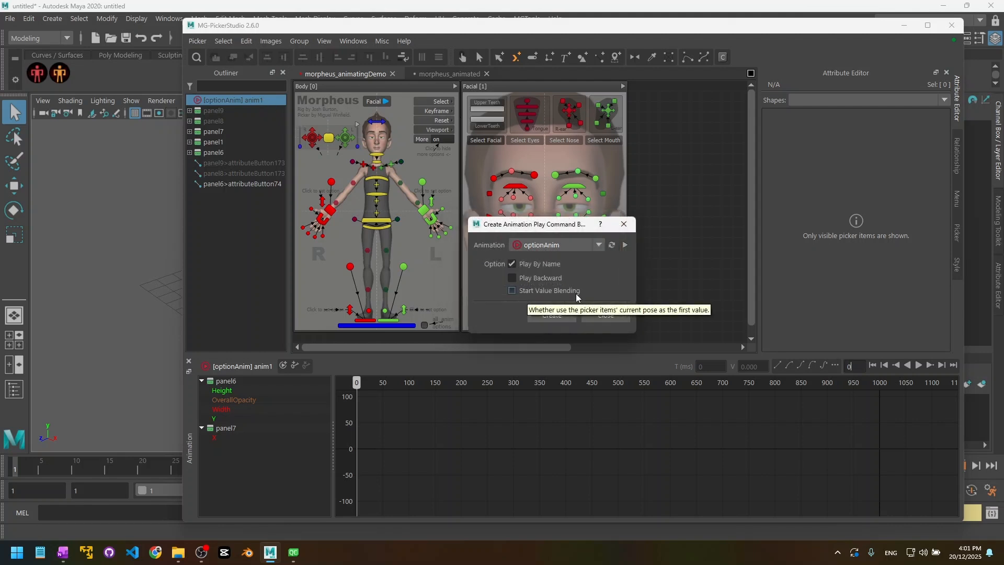
# Step: Close the button dialog and open startBlending.mgpkr from Recent Picker Files
pyautogui.click(624, 224)
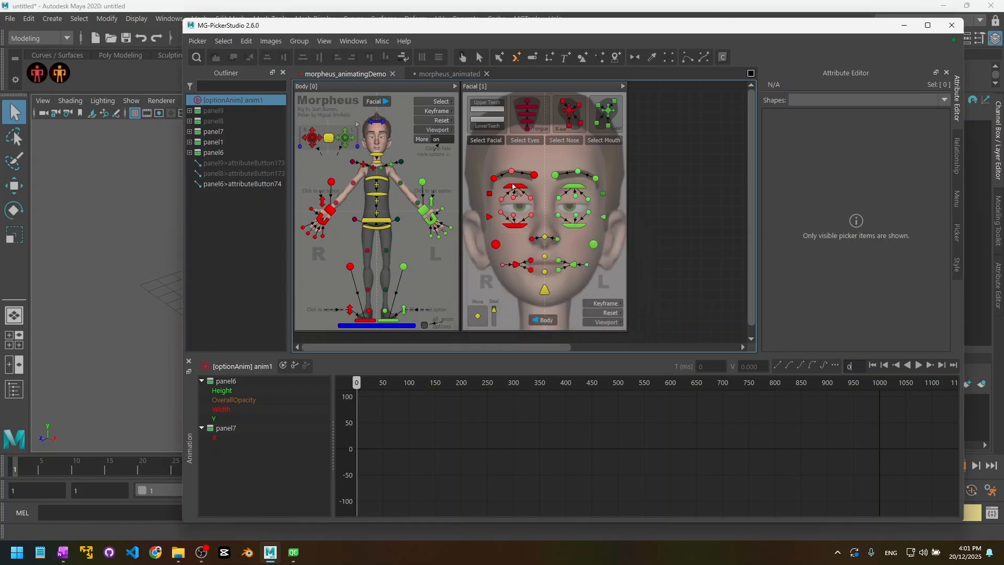
pyautogui.click(197, 40)
pyautogui.moveTo(288, 254)
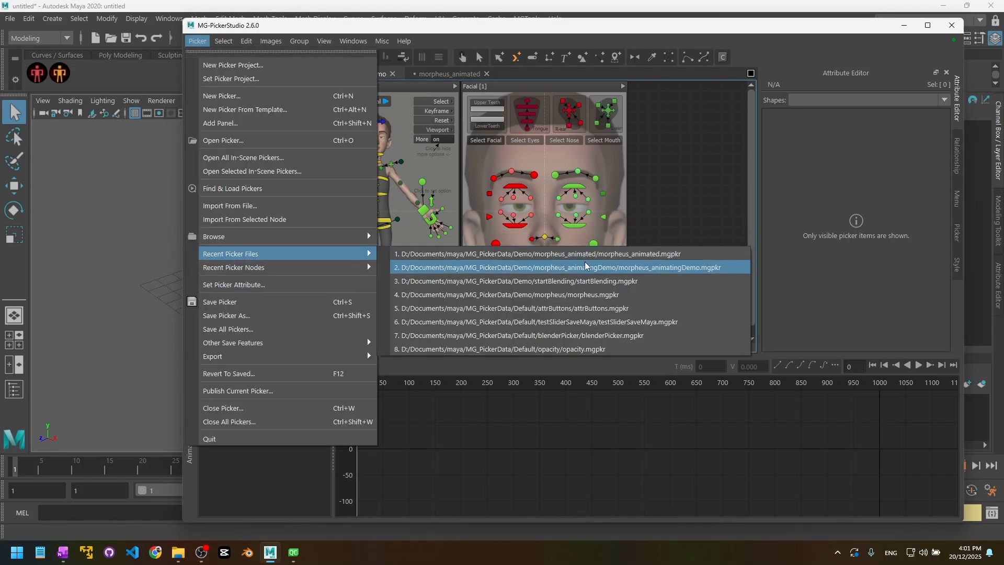
pyautogui.click(608, 282)
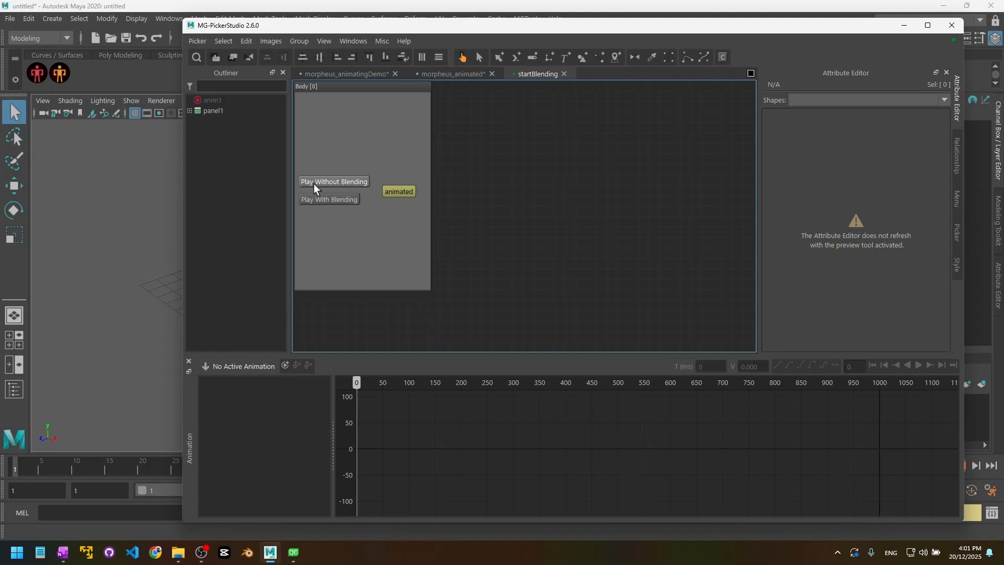
# Step: Play the animation without blending, move the animated button up, then play it with blending
pyautogui.click(369, 185)
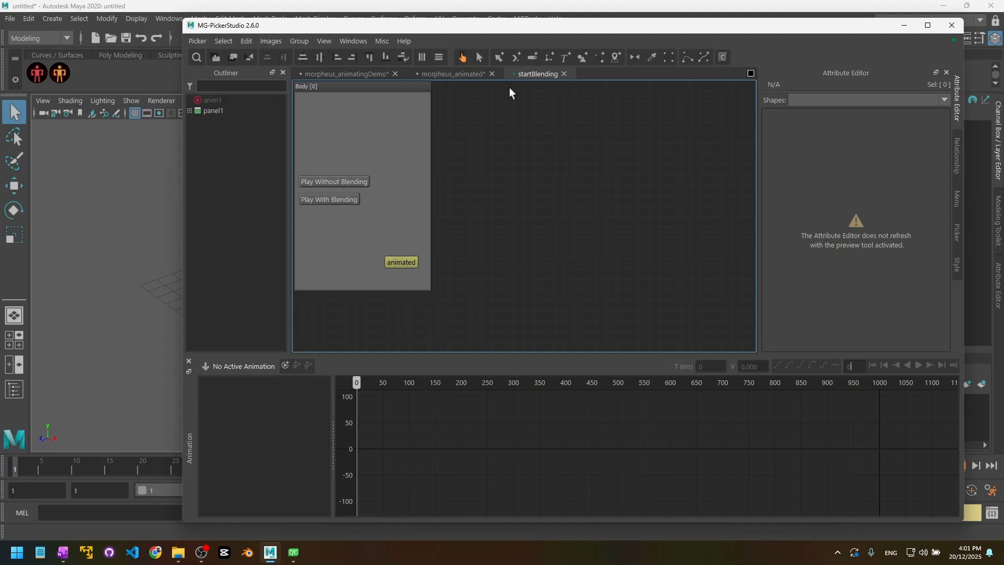
pyautogui.click(484, 56)
pyautogui.moveTo(405, 262); pyautogui.dragTo(404, 191)
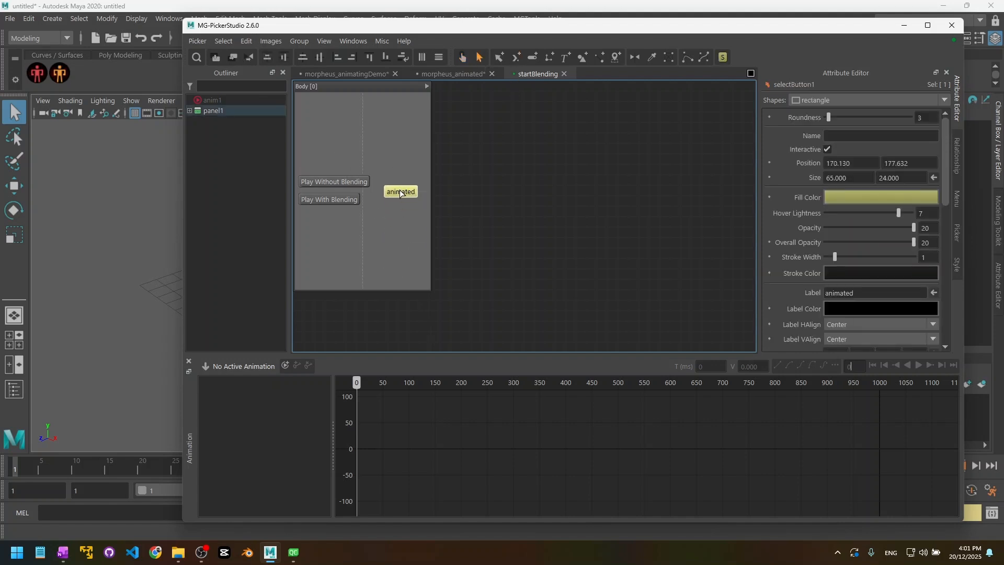
pyautogui.click(403, 218)
pyautogui.click(463, 57)
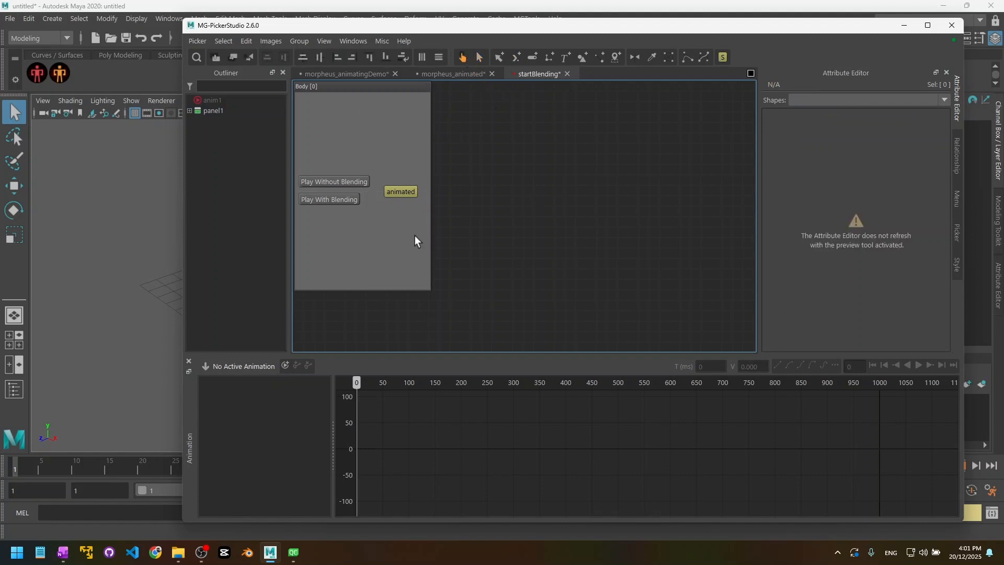
pyautogui.click(331, 201)
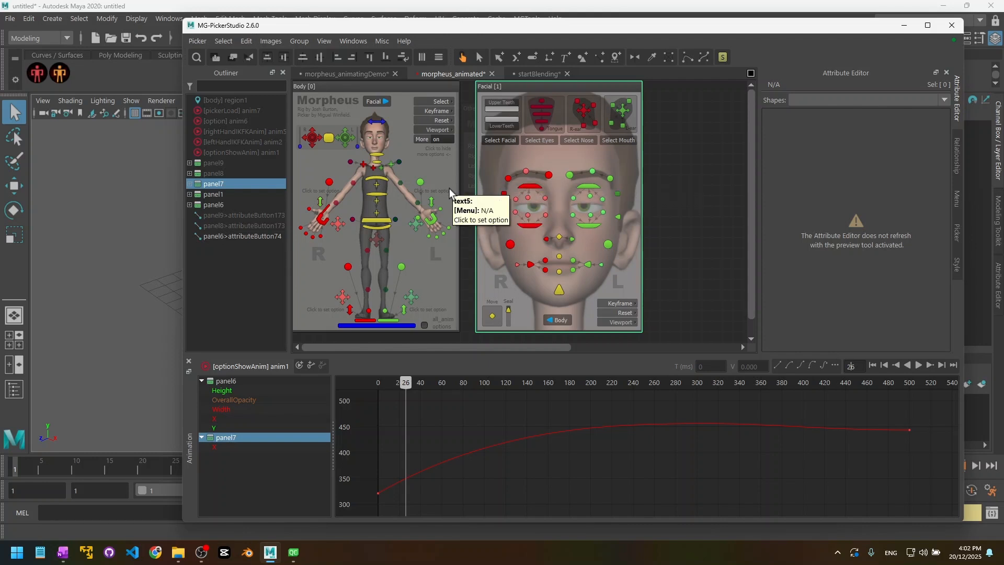
# Step: In edit mode, create an animation-playing command button for optionShowAnim
pyautogui.click(479, 57)
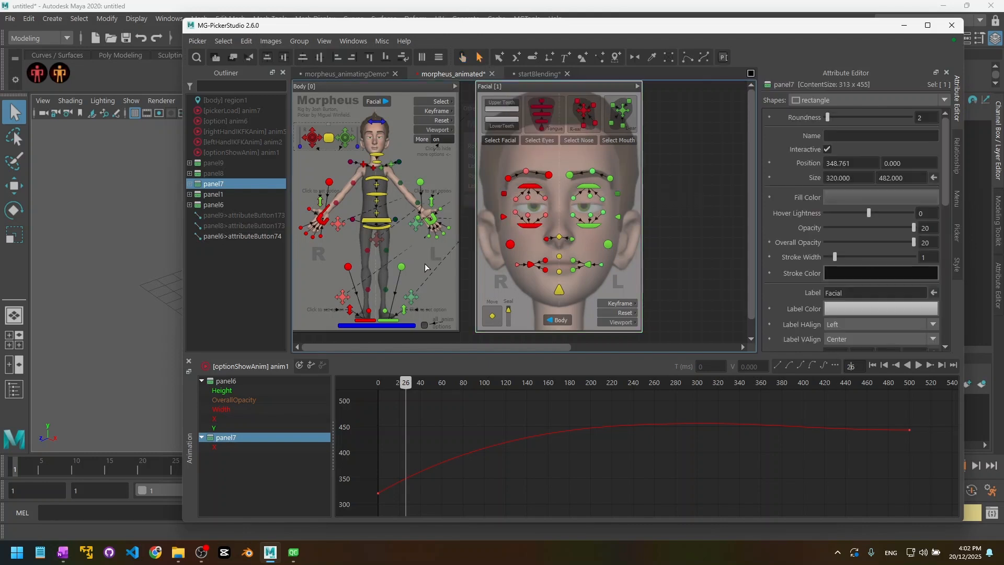
pyautogui.rightClick(423, 253)
pyautogui.click(478, 437)
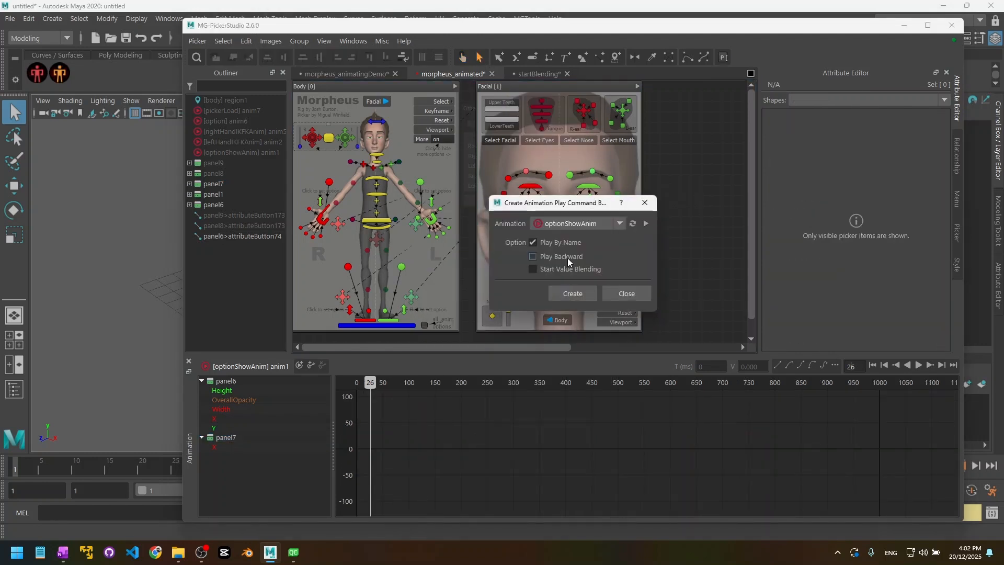
pyautogui.click(572, 293)
pyautogui.click(438, 286)
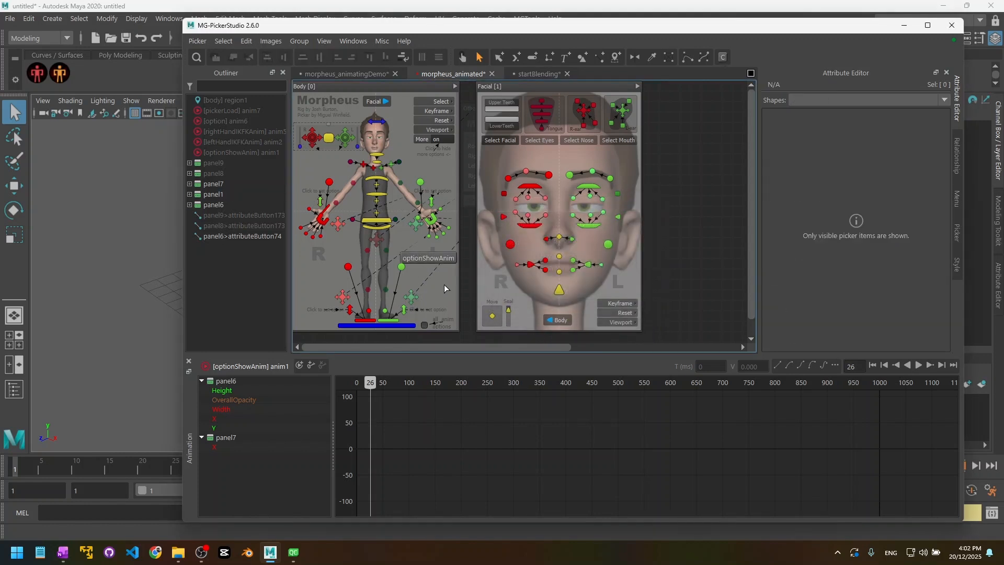
# Step: Test the optionShowAnim button in preview, delete it, and return to the morpheus_animatingDemo picker
pyautogui.click(460, 58)
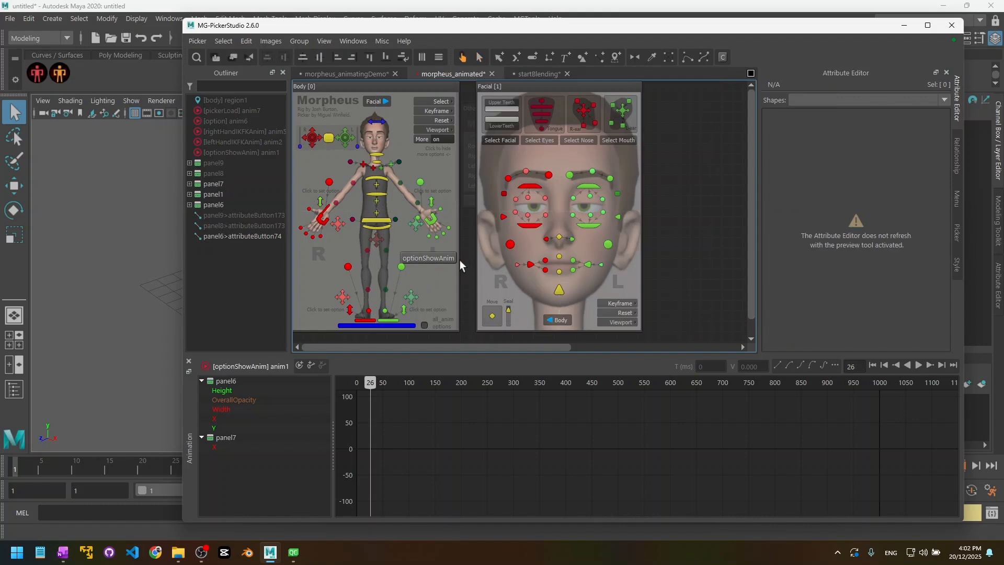
pyautogui.click(437, 258)
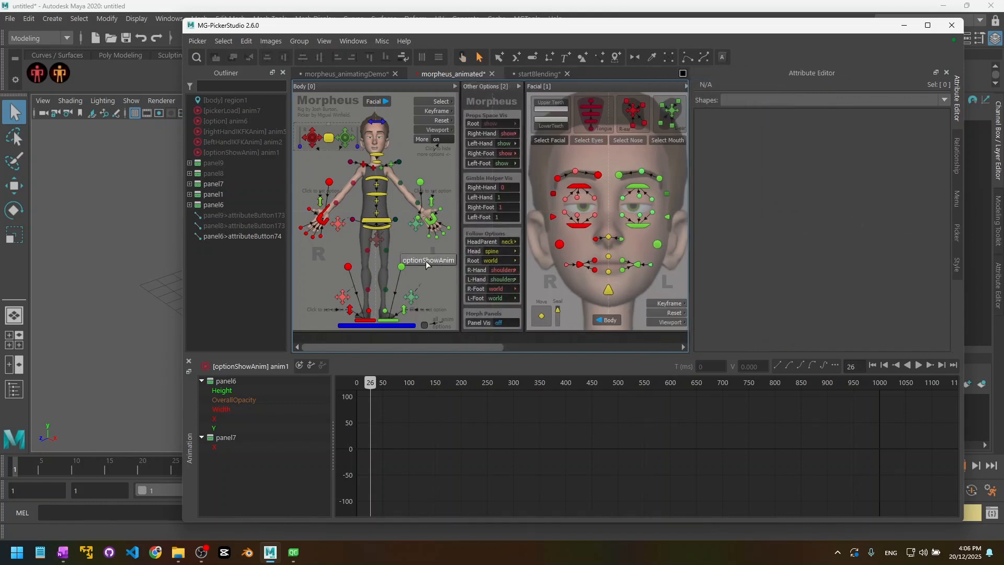
pyautogui.click(426, 264)
pyautogui.press('Delete')
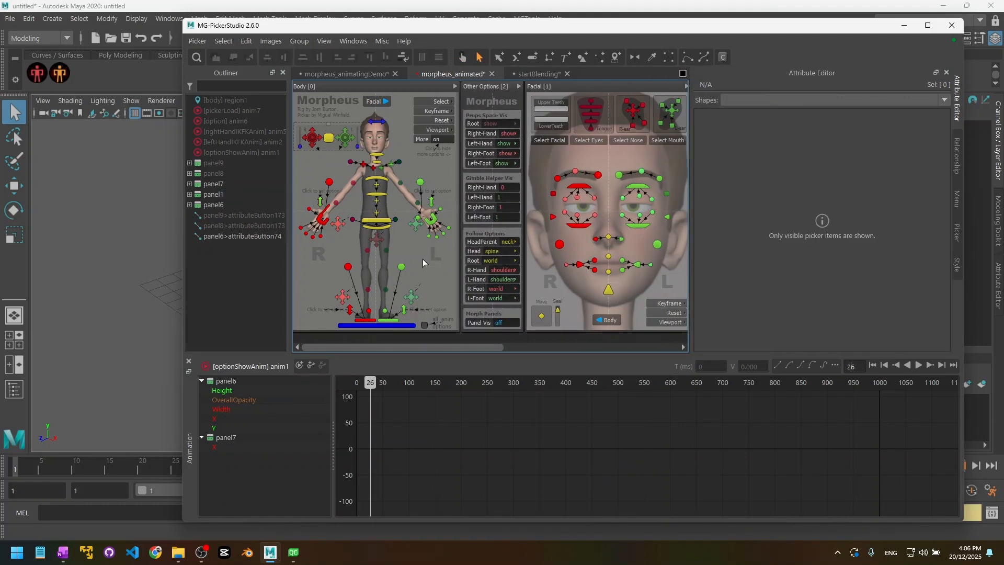
pyautogui.click(351, 73)
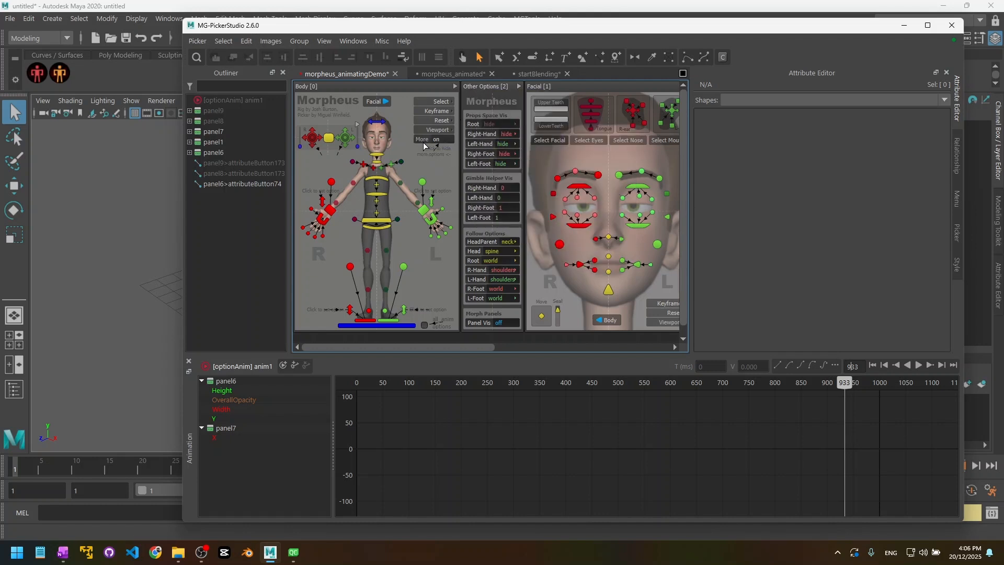
# Step: Set the More toggle's PostChange command language to Python
pyautogui.click(426, 140)
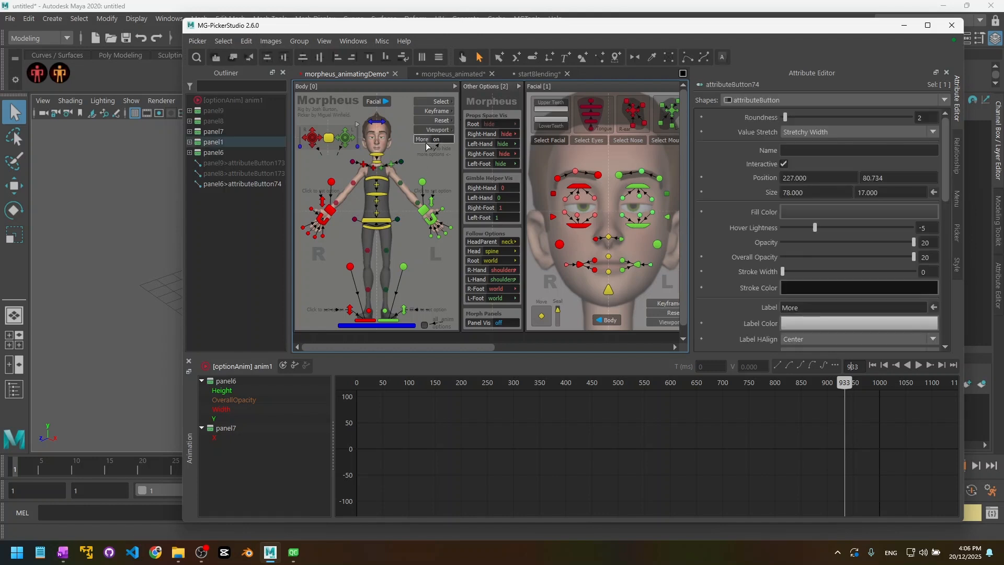
pyautogui.scroll(-5, 743, 262)
pyautogui.scroll(-4, 753, 238)
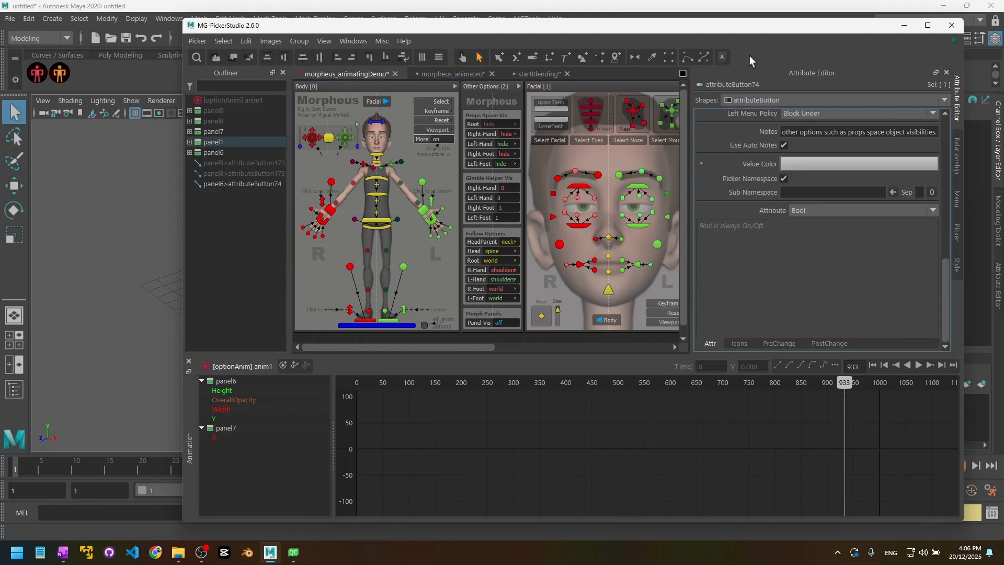
pyautogui.click(828, 339)
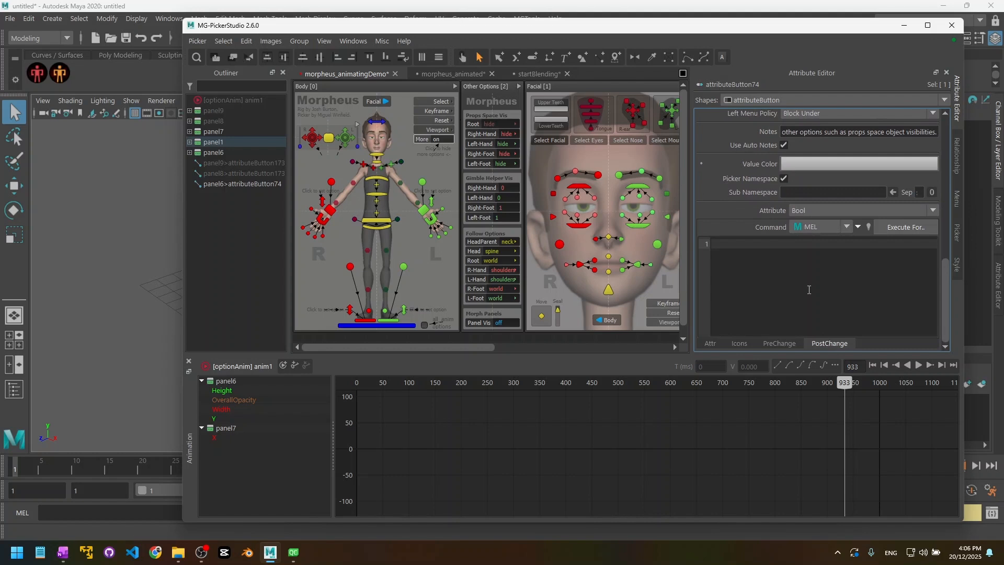
pyautogui.click(836, 227)
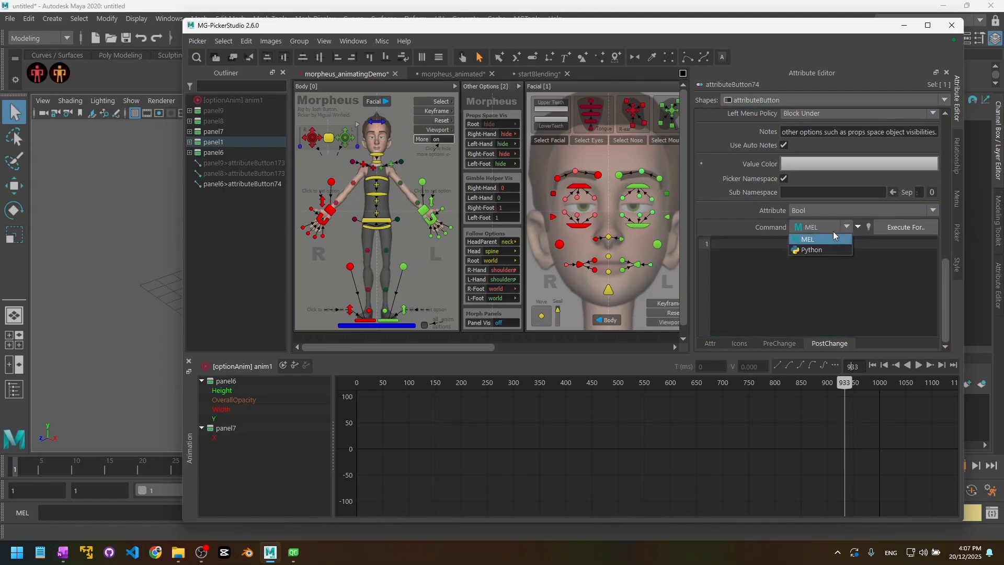
pyautogui.click(825, 249)
# Step: Insert the Add Animation Playing snippet preset for optionAnim into the post-change code
pyautogui.click(825, 277)
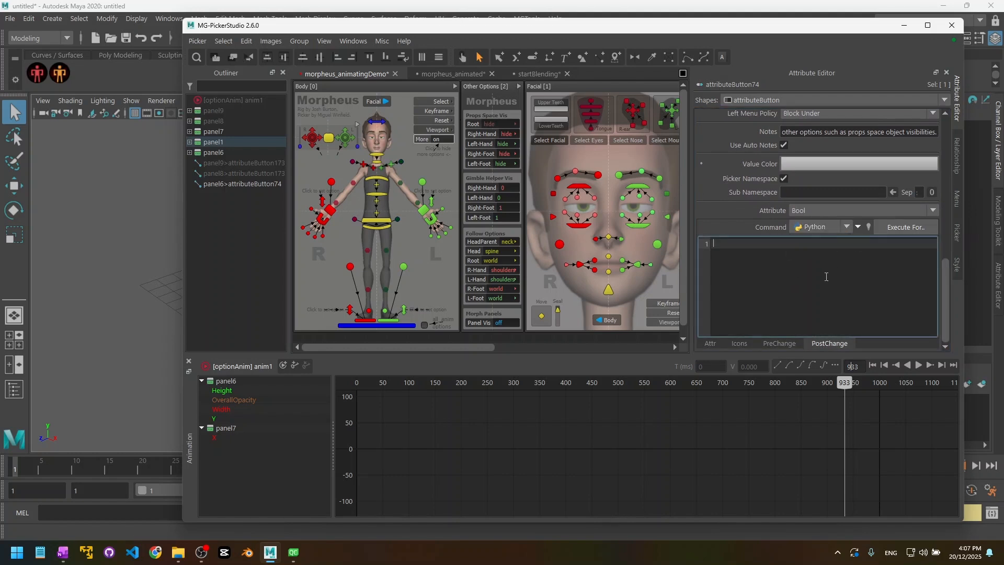
pyautogui.click(858, 226)
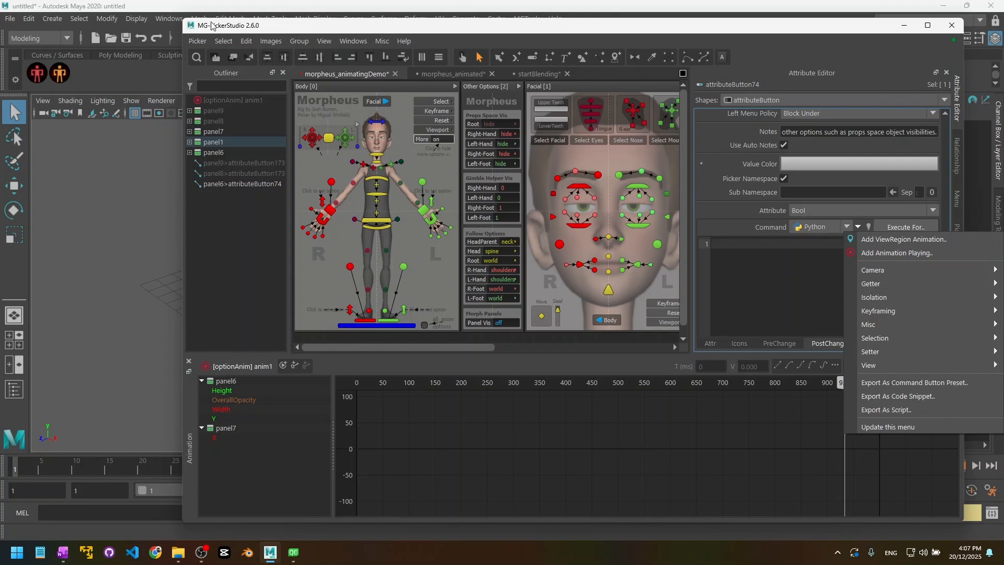
pyautogui.click(915, 253)
pyautogui.moveTo(559, 216); pyautogui.dragTo(545, 242)
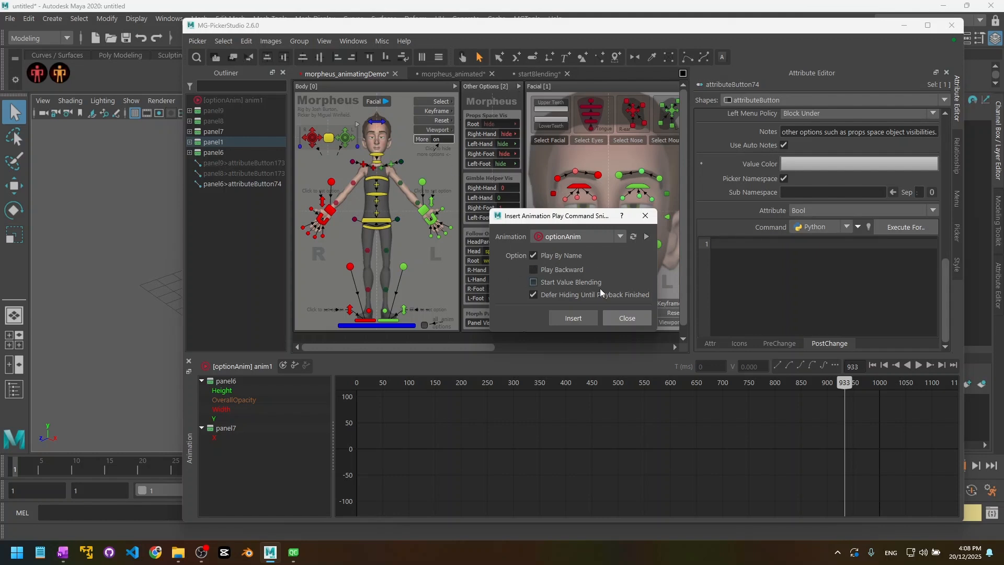
# Step: Insert the optionAnim play snippet into the More toggle's command, test it in preview, and leave More off
pyautogui.click(574, 320)
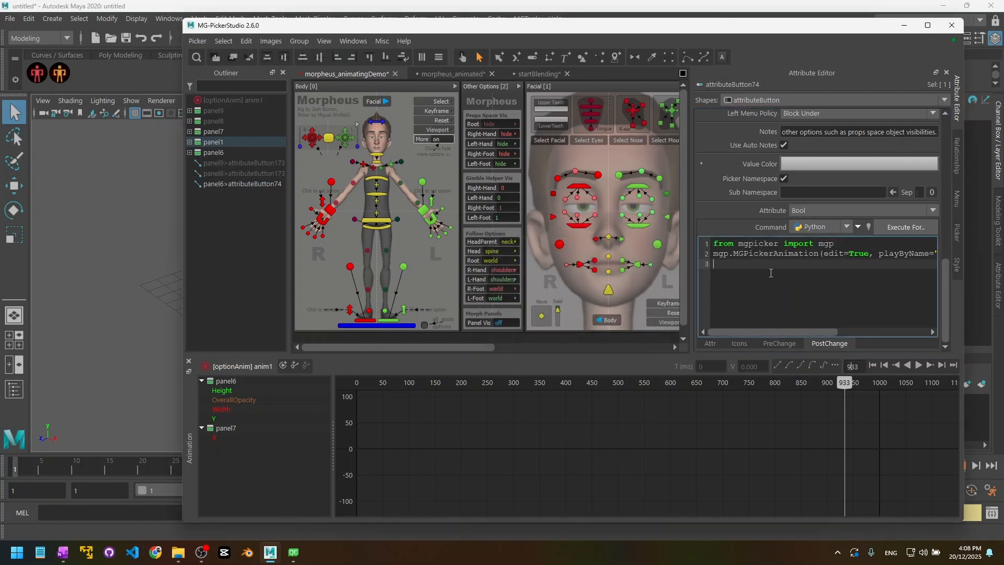
pyautogui.click(415, 243)
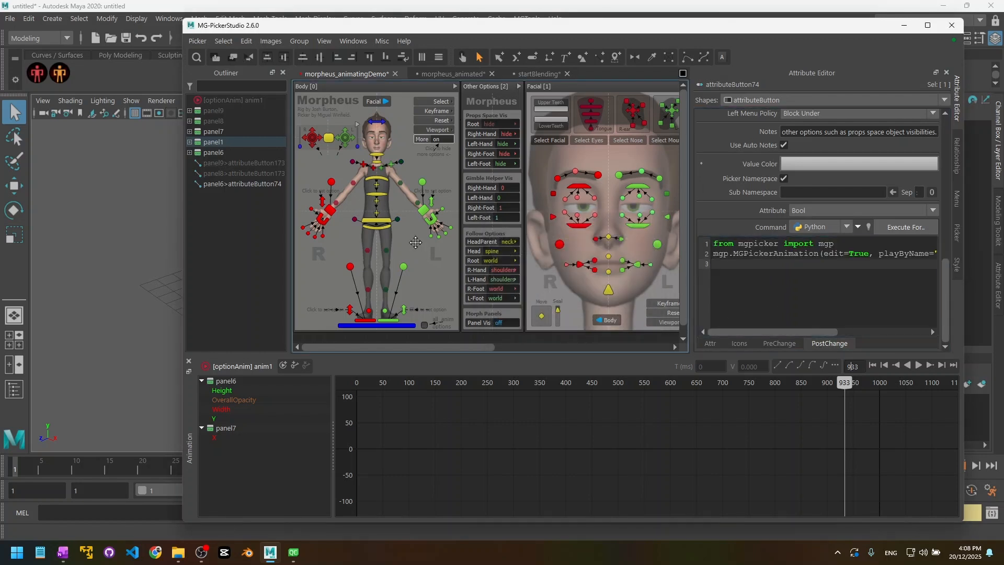
pyautogui.press('q')
pyautogui.click(442, 140)
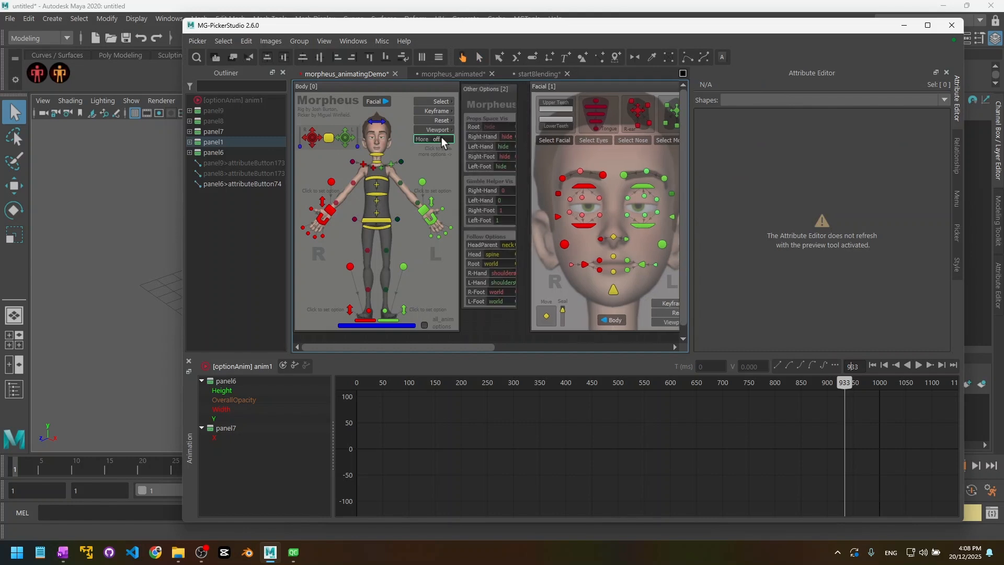
pyautogui.click(441, 140)
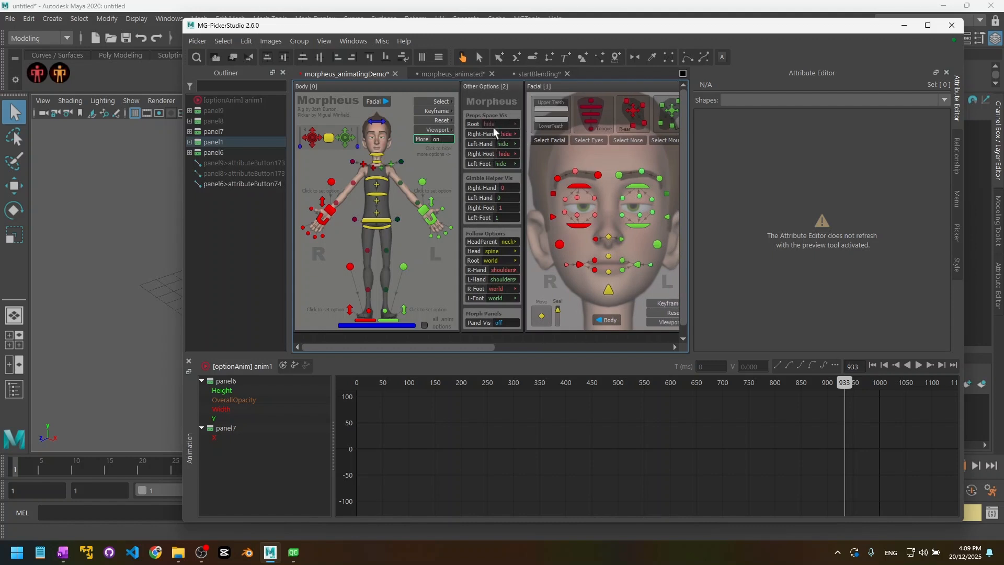
pyautogui.click(445, 139)
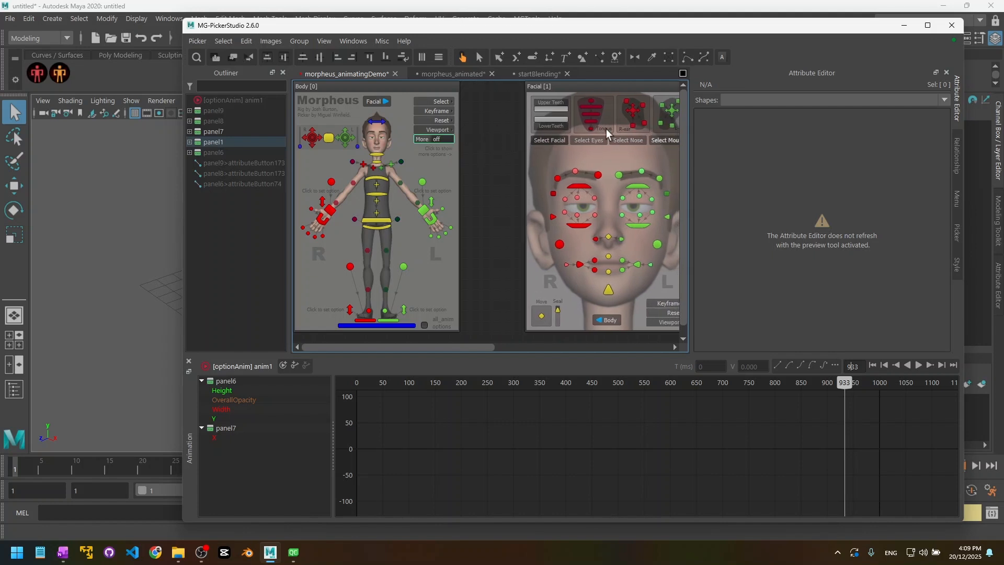
# Step: Back in edit mode, show the More toggle's PostChange code and widen the attribute panel
pyautogui.press('q')
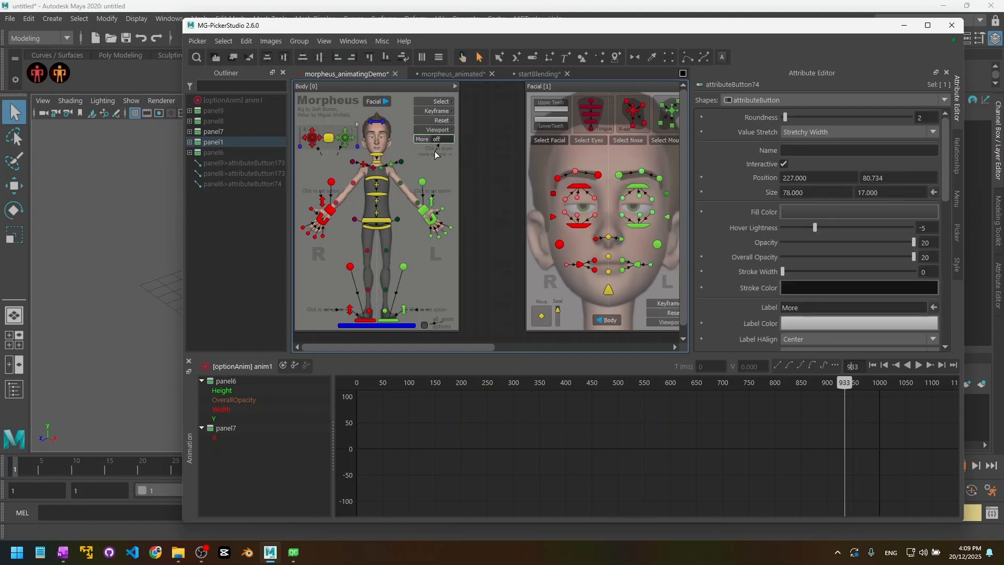
pyautogui.scroll(-10, 734, 246)
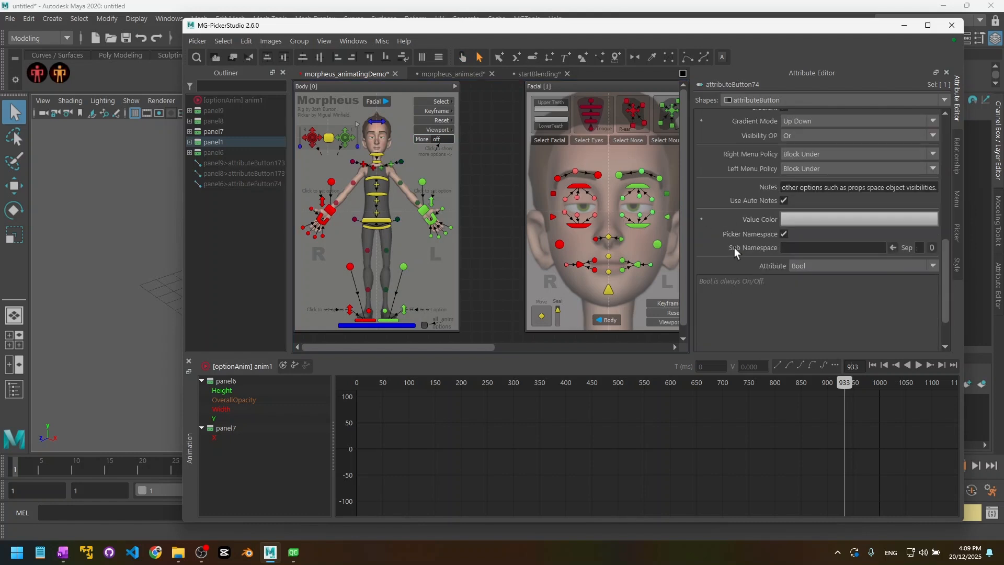
pyautogui.click(829, 343)
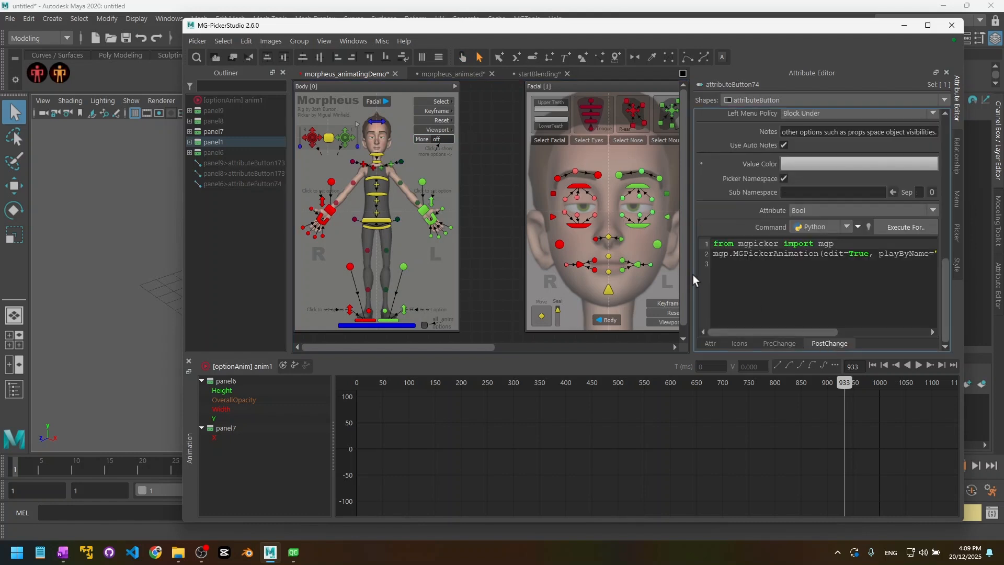
pyautogui.moveTo(695, 281); pyautogui.dragTo(602, 281)
# Step: Copy the two button-query code lines from the morpheus_animated picker's post-change command
pyautogui.click(453, 74)
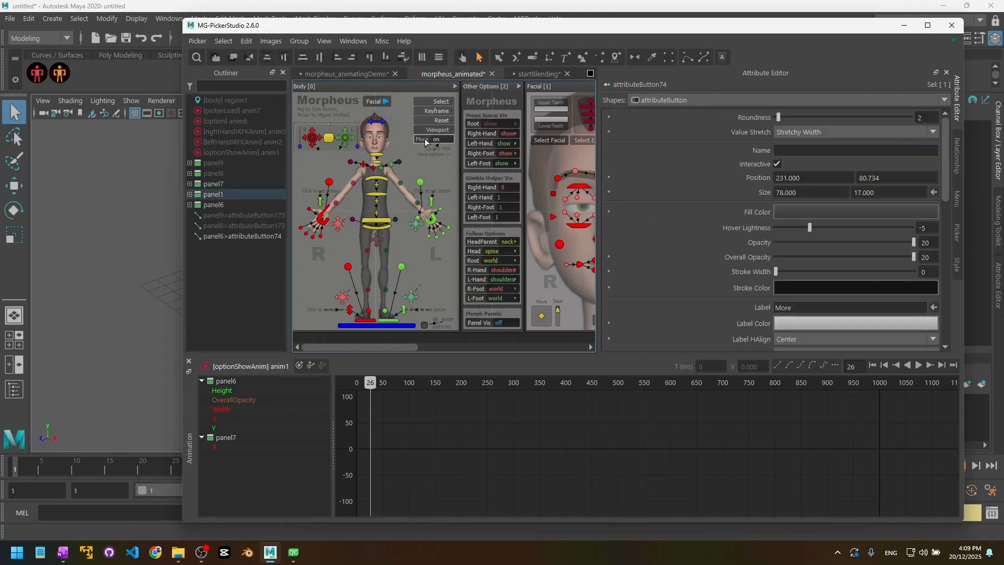
pyautogui.scroll(-10, 683, 239)
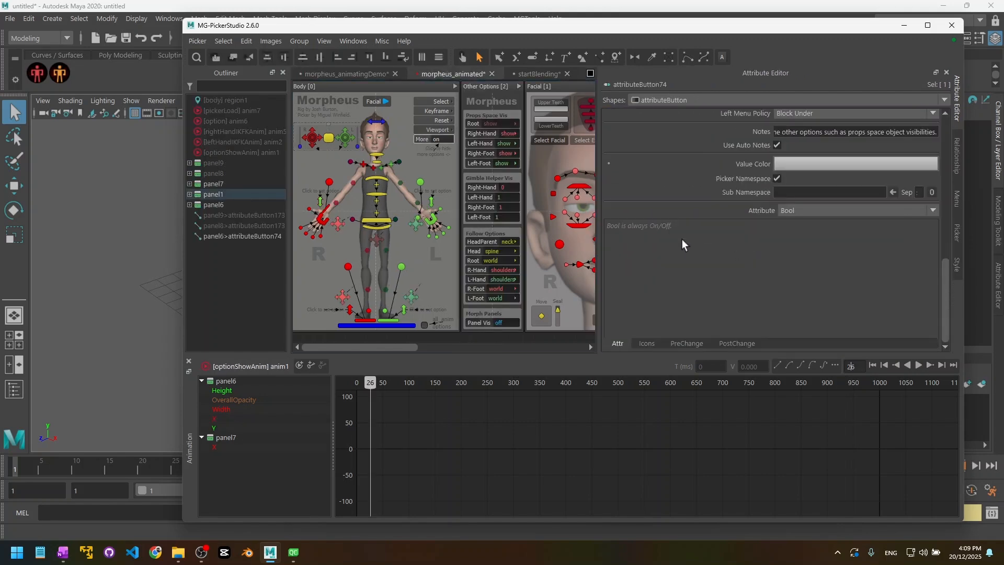
pyautogui.click(735, 343)
pyautogui.moveTo(900, 264); pyautogui.dragTo(903, 247)
pyautogui.hotkey('ctrl', 'c')
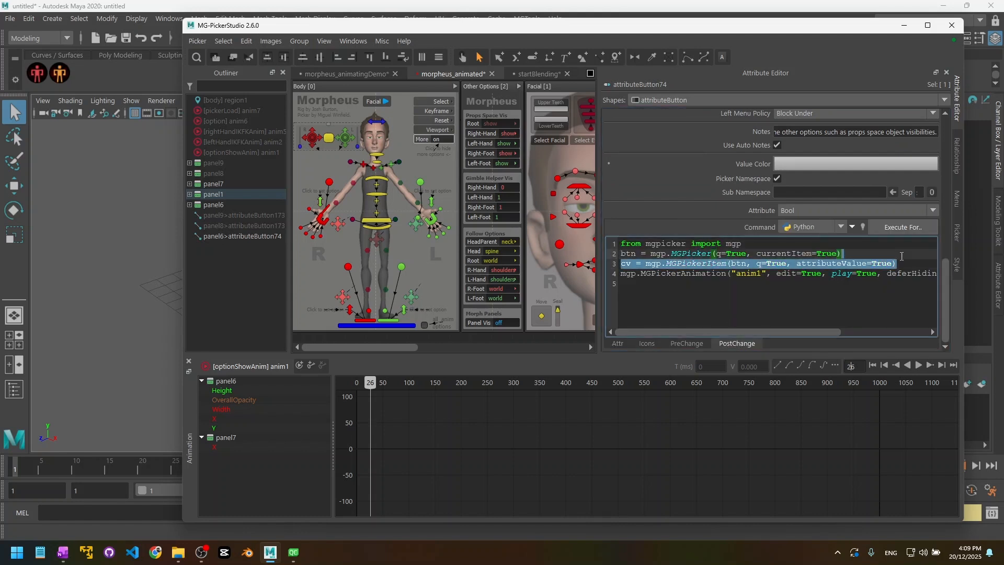
# Step: Paste those two lines after the import line in the More toggle's PostChange code
pyautogui.click(360, 73)
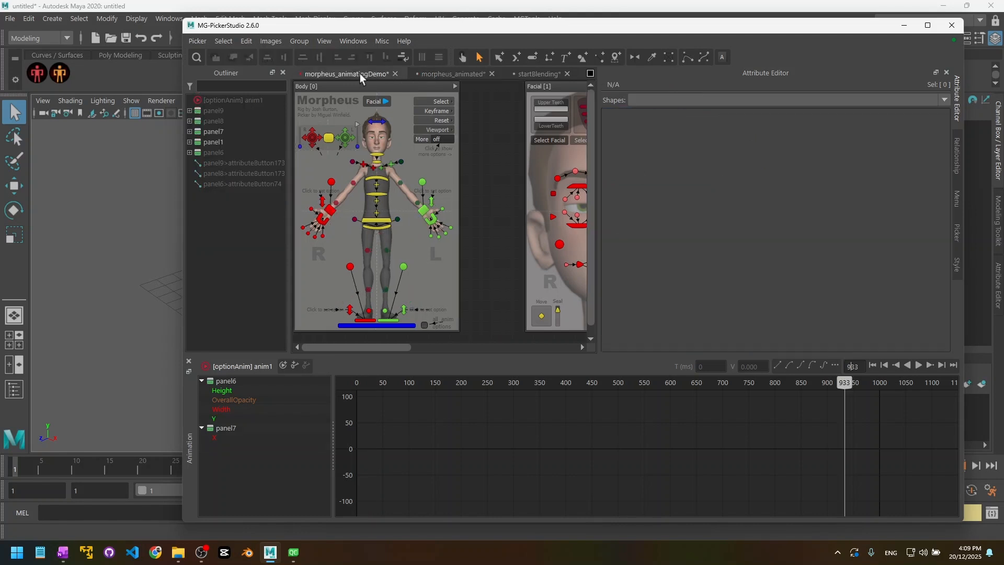
pyautogui.click(419, 138)
pyautogui.scroll(-5, 680, 309)
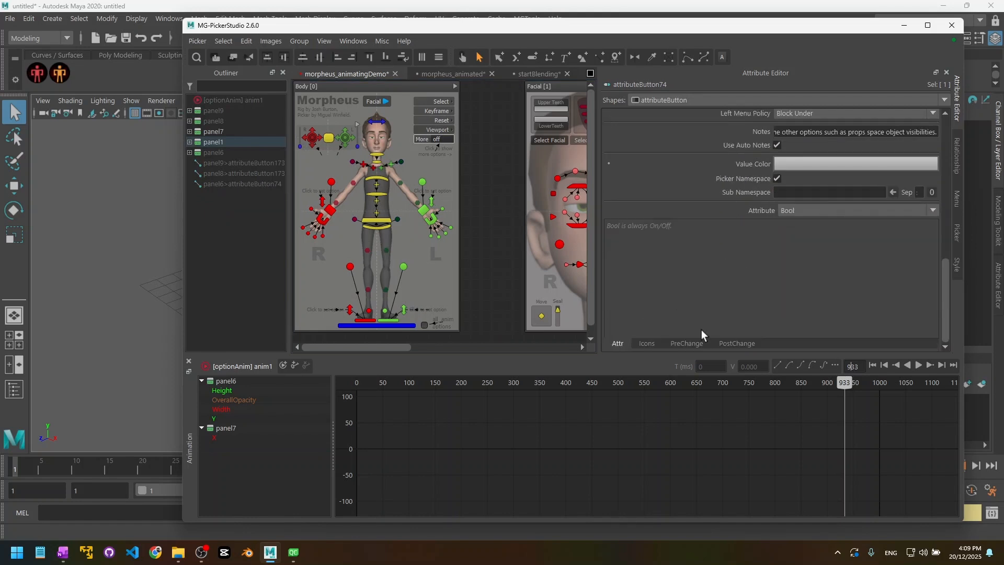
pyautogui.click(738, 343)
pyautogui.click(753, 244)
pyautogui.hotkey('ctrl', 'v')
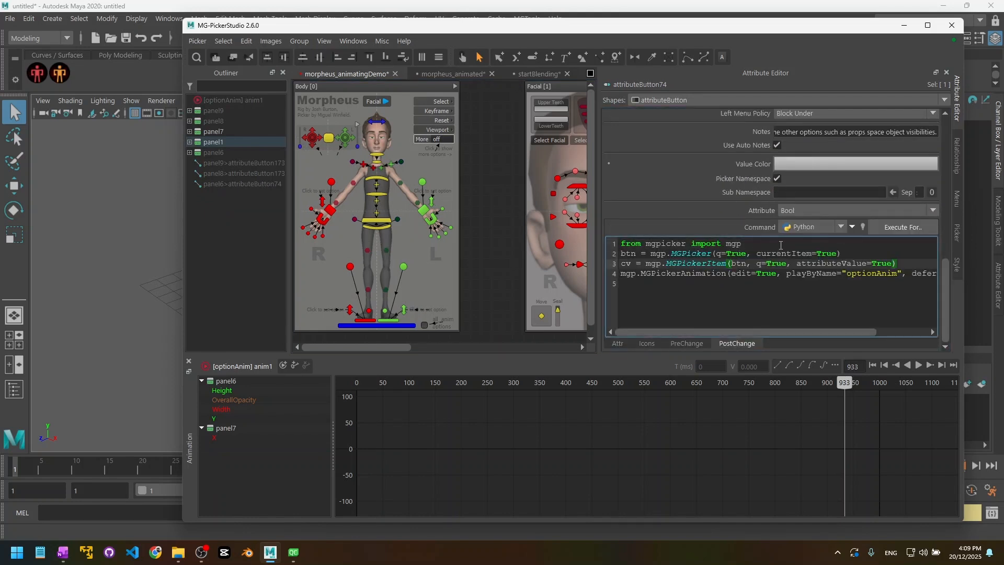
pyautogui.moveTo(753, 244); pyautogui.dragTo(617, 240)
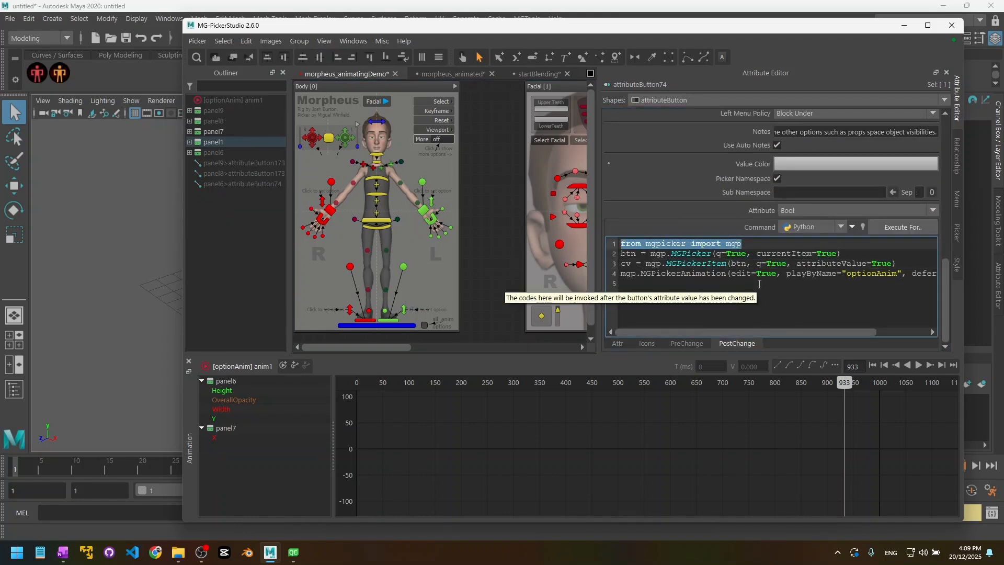
pyautogui.click(764, 244)
# Step: Review code line 2, where the btn variable gets the current MGPicker button
pyautogui.click(732, 289)
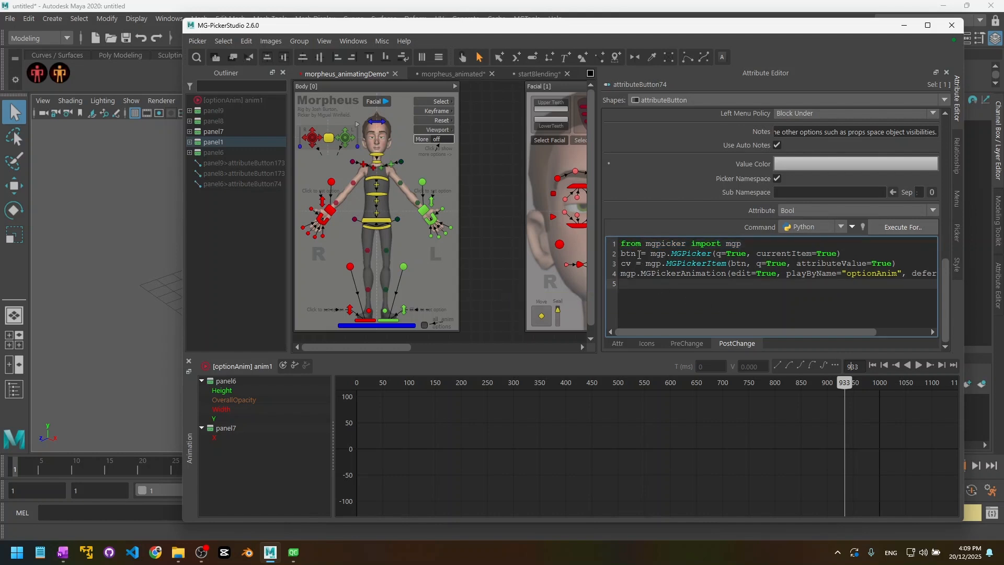
pyautogui.click(625, 253)
pyautogui.doubleClick(625, 254)
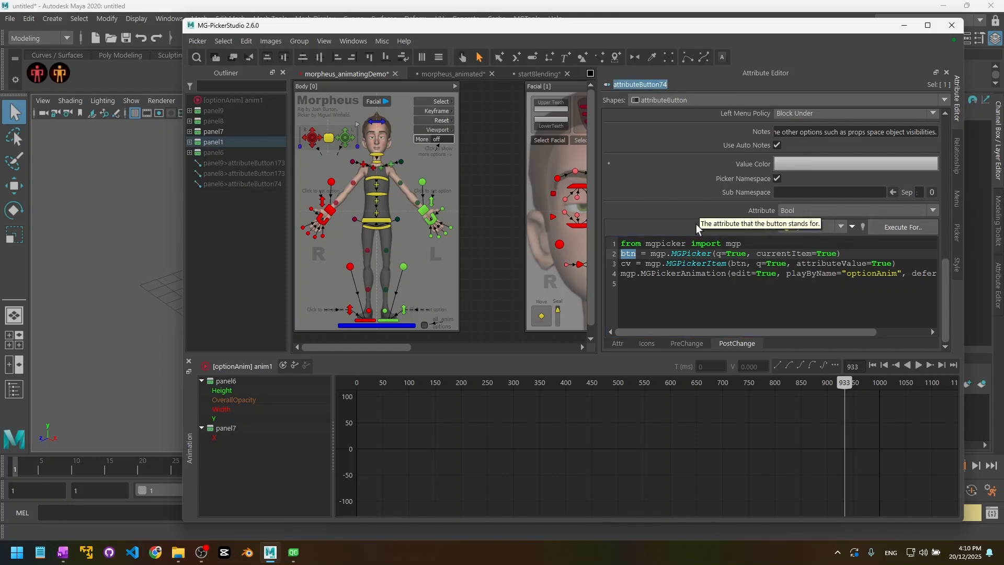
pyautogui.doubleClick(628, 254)
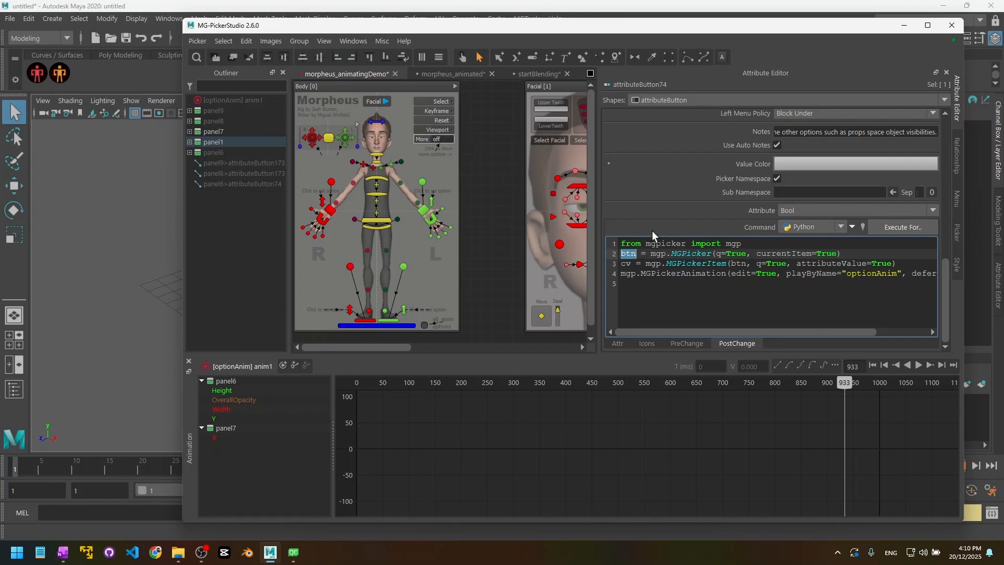
pyautogui.moveTo(657, 254); pyautogui.dragTo(858, 260)
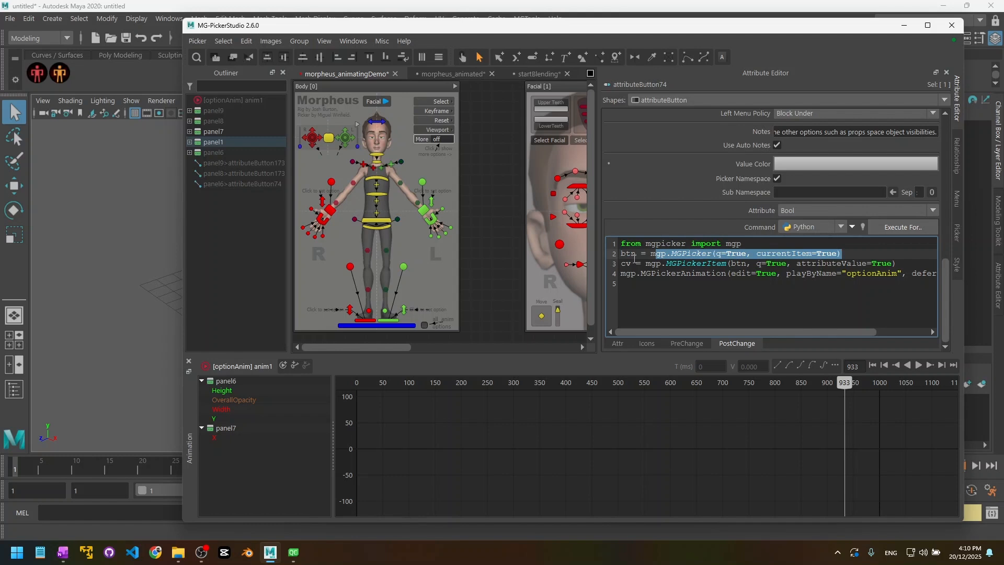
pyautogui.tripleClick(631, 255)
# Step: Review line 3's cv MGPickerItem value and line 4's MGPickerAnimation optionAnim call
pyautogui.doubleClick(629, 265)
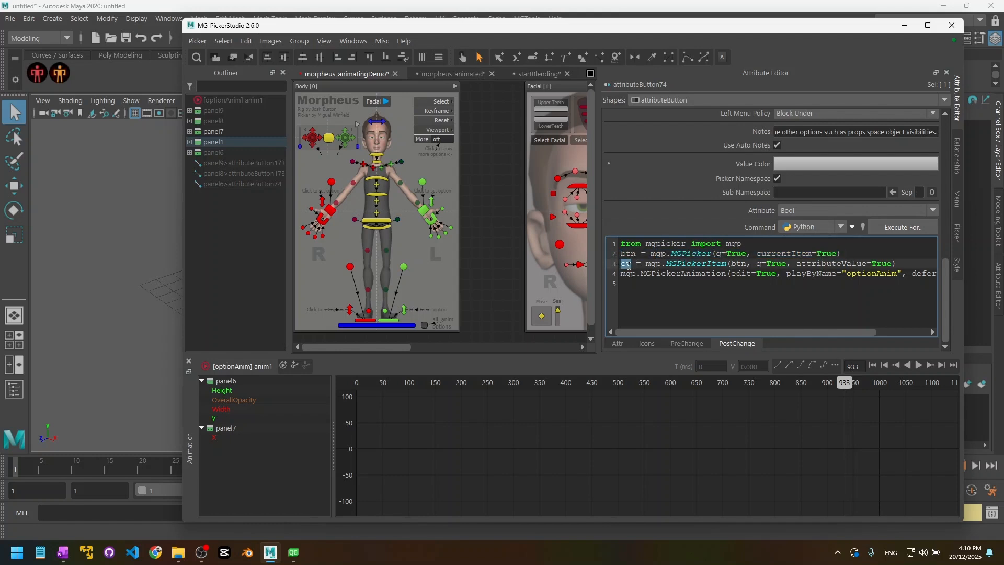
pyautogui.doubleClick(700, 264)
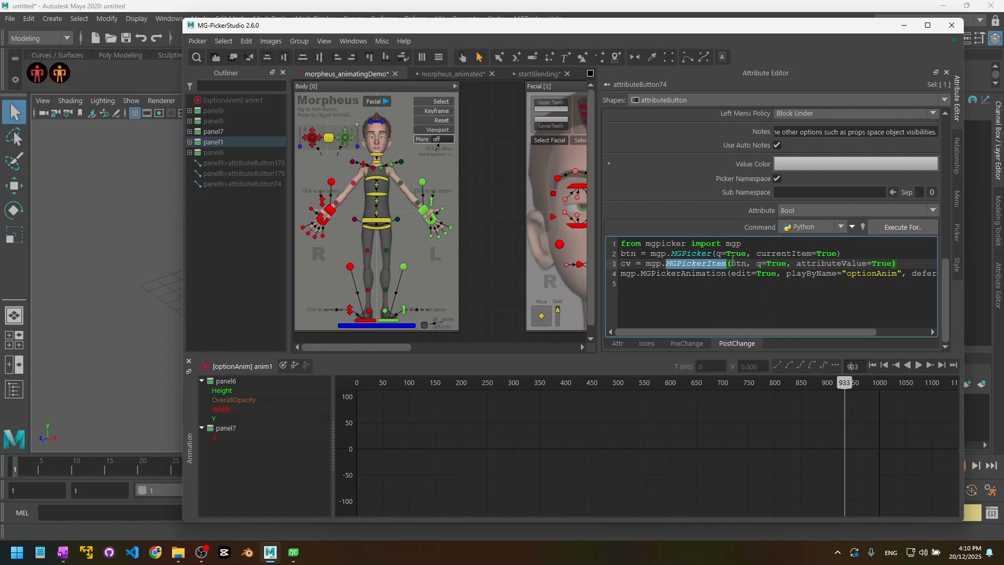
pyautogui.doubleClick(626, 263)
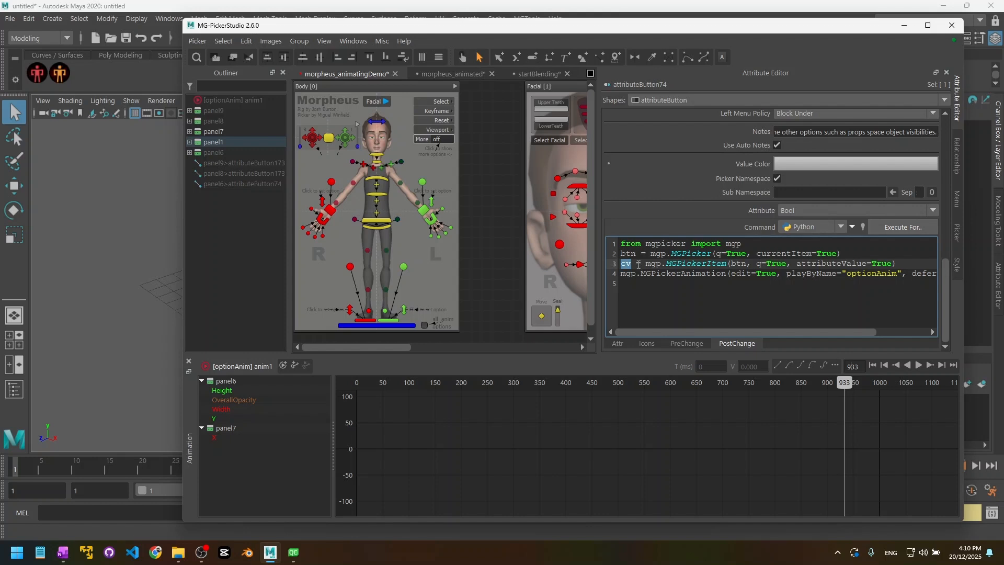
pyautogui.doubleClick(653, 273)
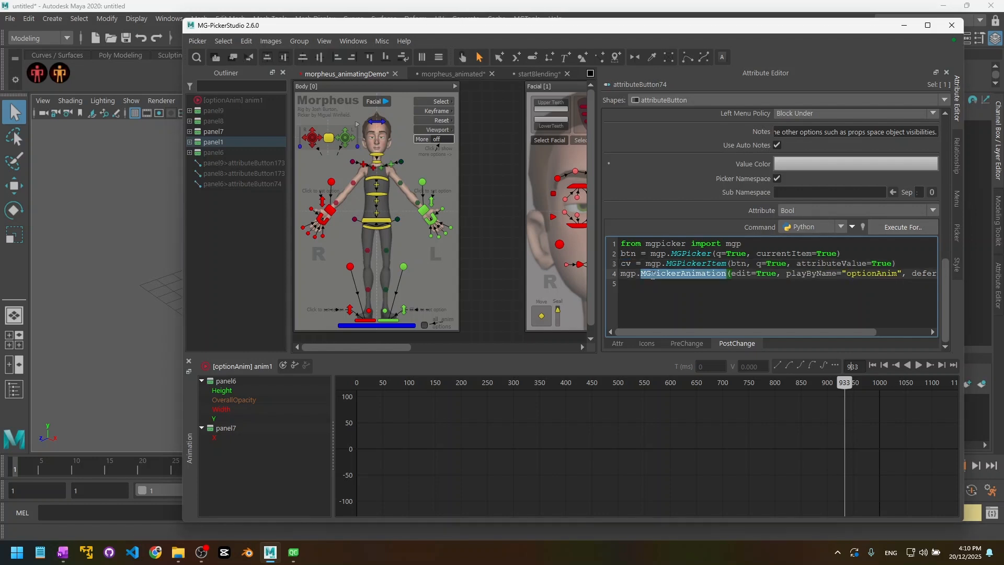
pyautogui.tripleClick(652, 273)
pyautogui.click(690, 284)
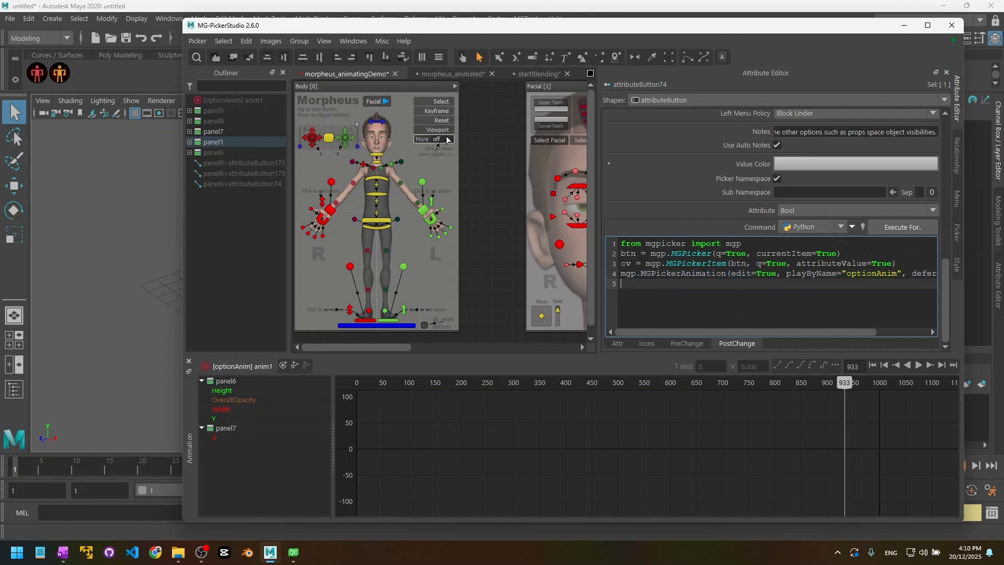
pyautogui.moveTo(817, 333); pyautogui.dragTo(868, 335)
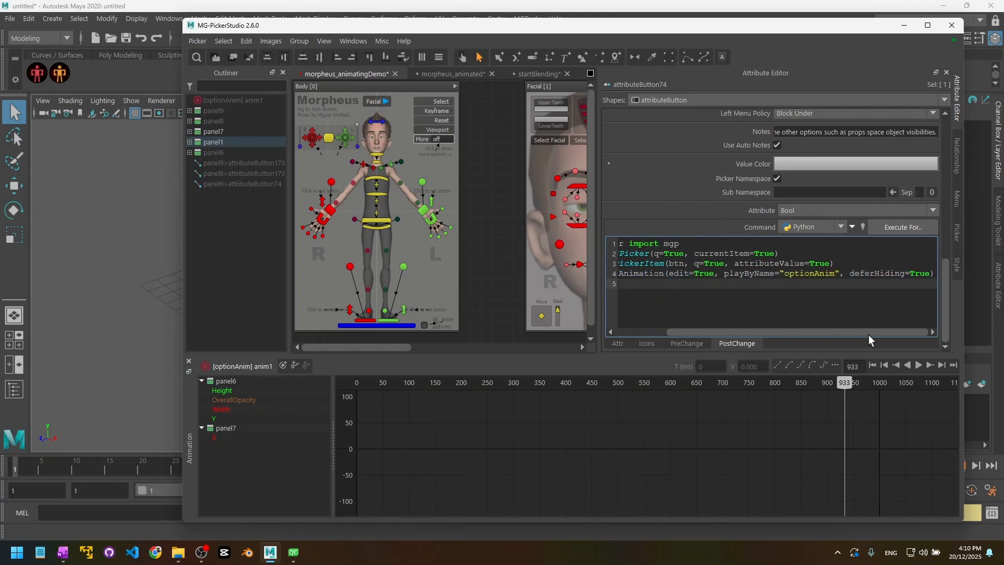
pyautogui.click(890, 296)
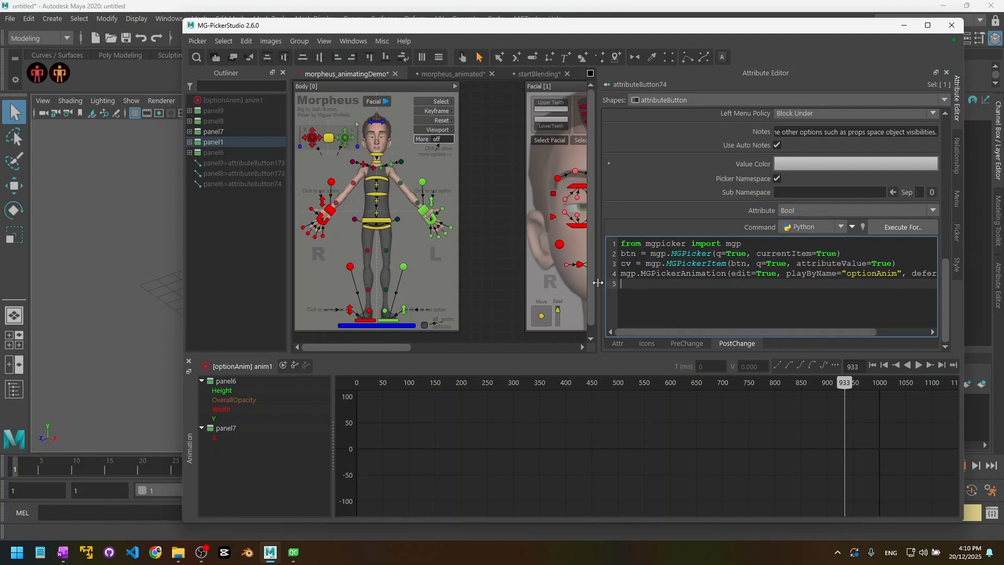
# Step: Widen the attribute editing area, check Help For Programmer, and bring up the Command snippet list
pyautogui.moveTo(598, 283); pyautogui.dragTo(508, 283)
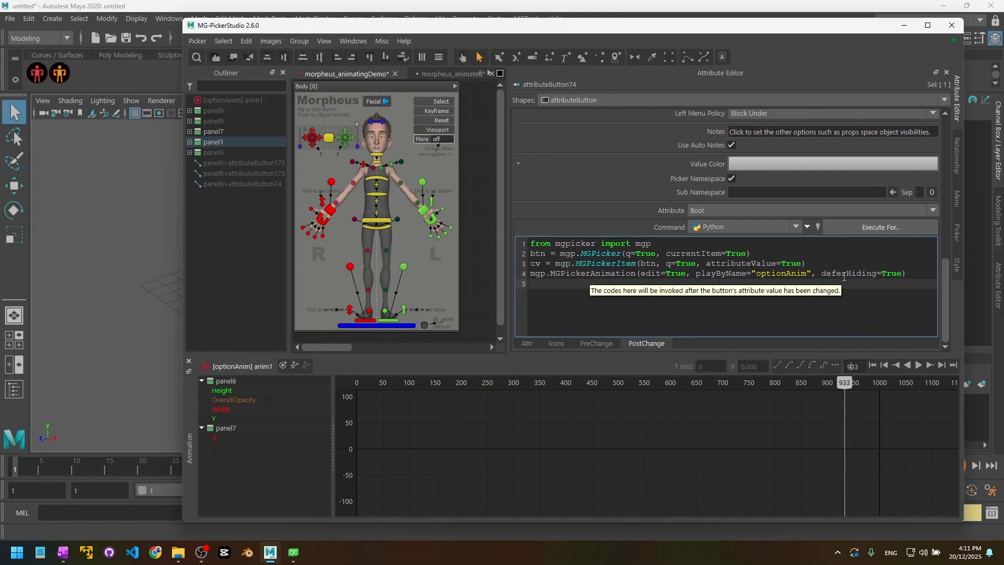
pyautogui.click(903, 268)
pyautogui.click(403, 41)
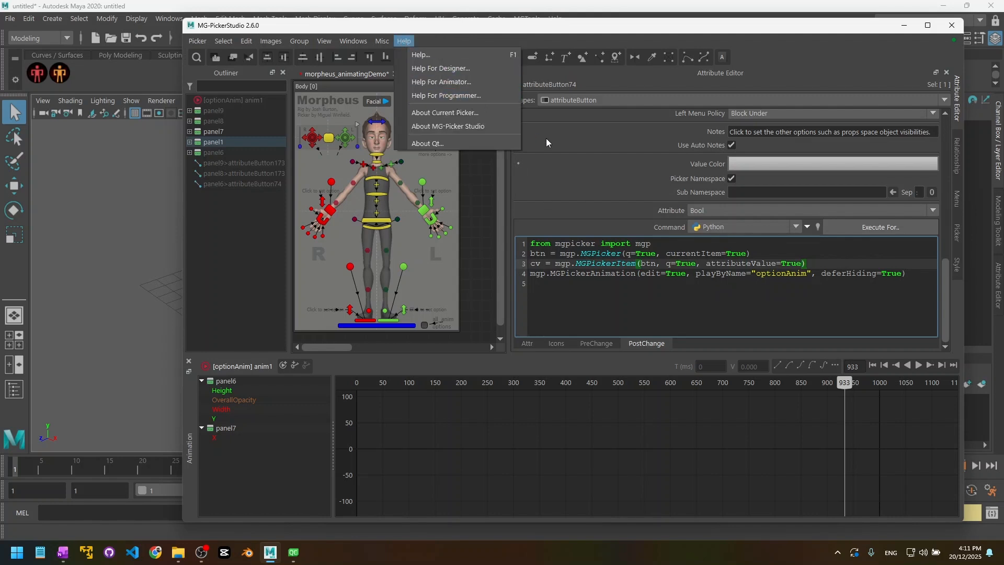
pyautogui.click(589, 293)
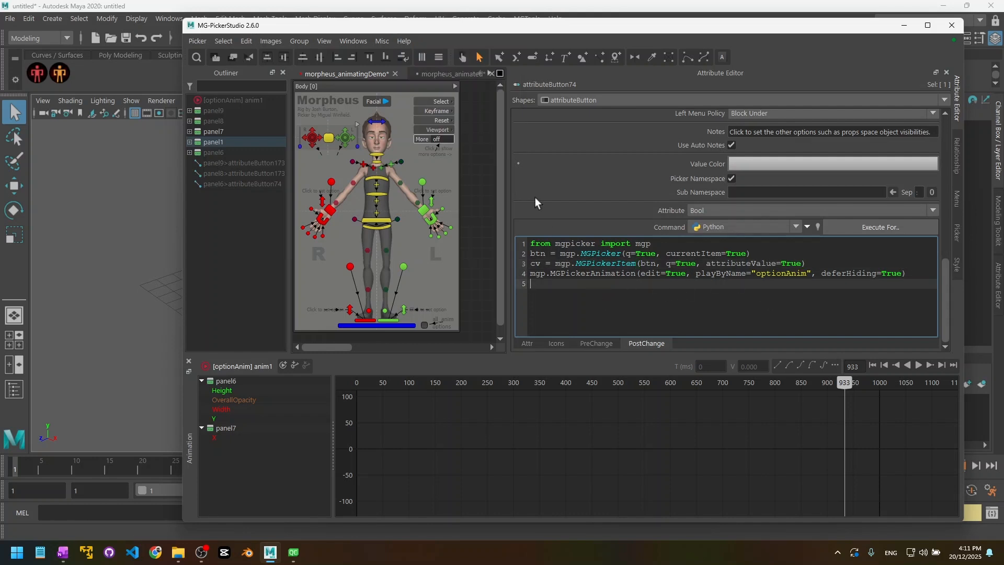
pyautogui.click(807, 226)
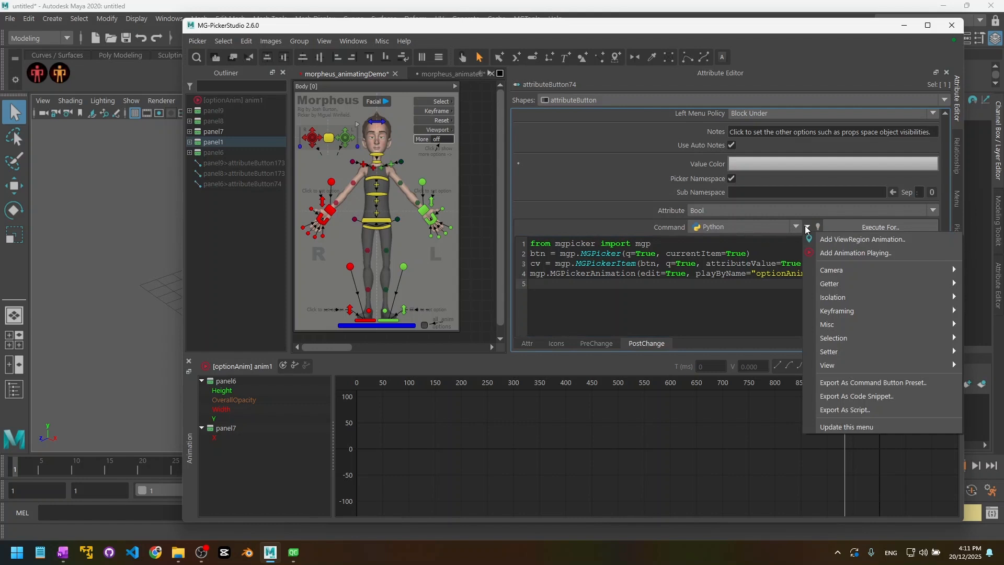
# Step: Insert an Animation Playing snippet with Play Backward and delete its duplicate import line
pyautogui.click(854, 252)
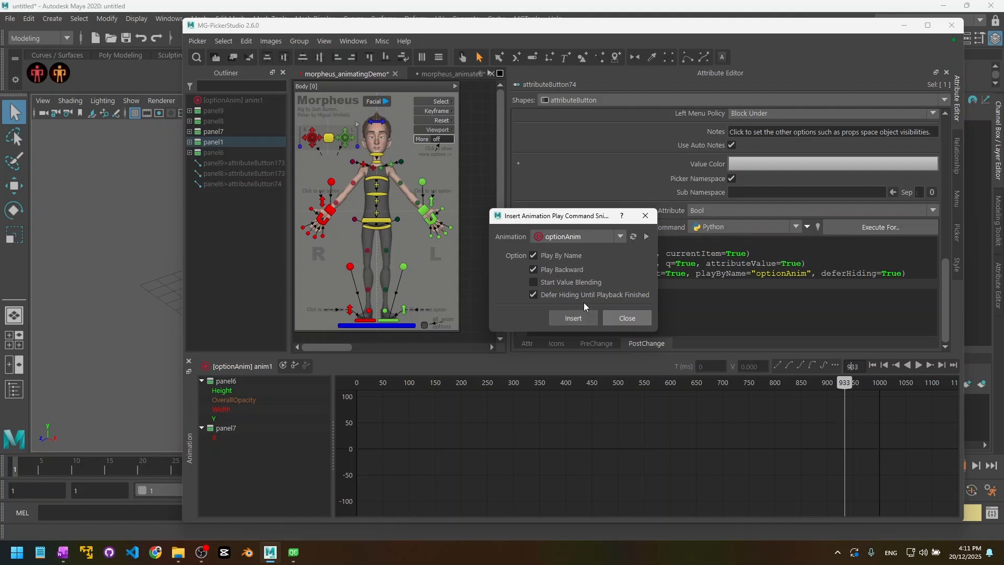
pyautogui.click(573, 318)
pyautogui.tripleClick(592, 283)
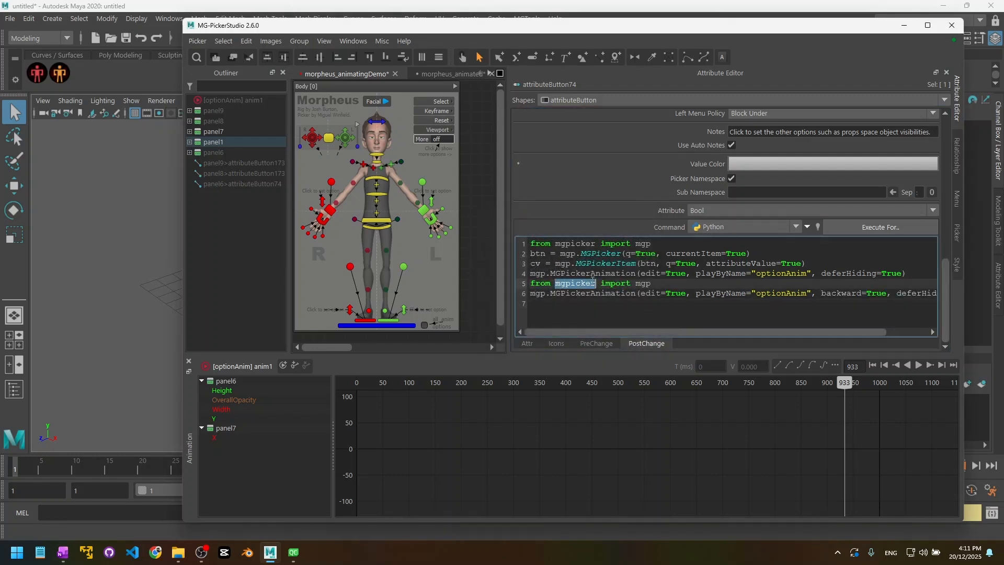
pyautogui.press('BackSpace')
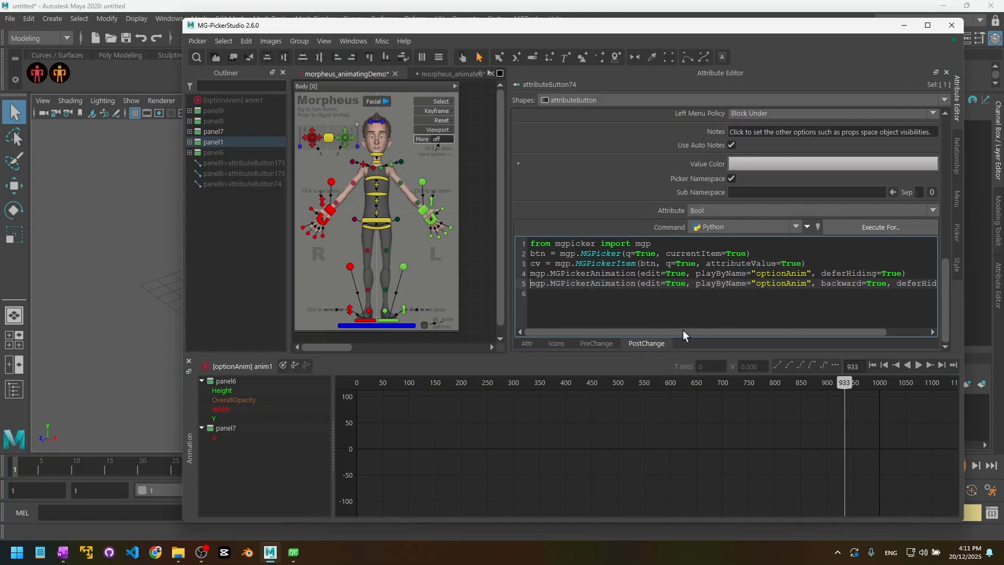
# Step: Delete the old forward-only optionAnim playing line
pyautogui.moveTo(683, 331); pyautogui.dragTo(772, 338)
pyautogui.moveTo(775, 285); pyautogui.dragTo(846, 287)
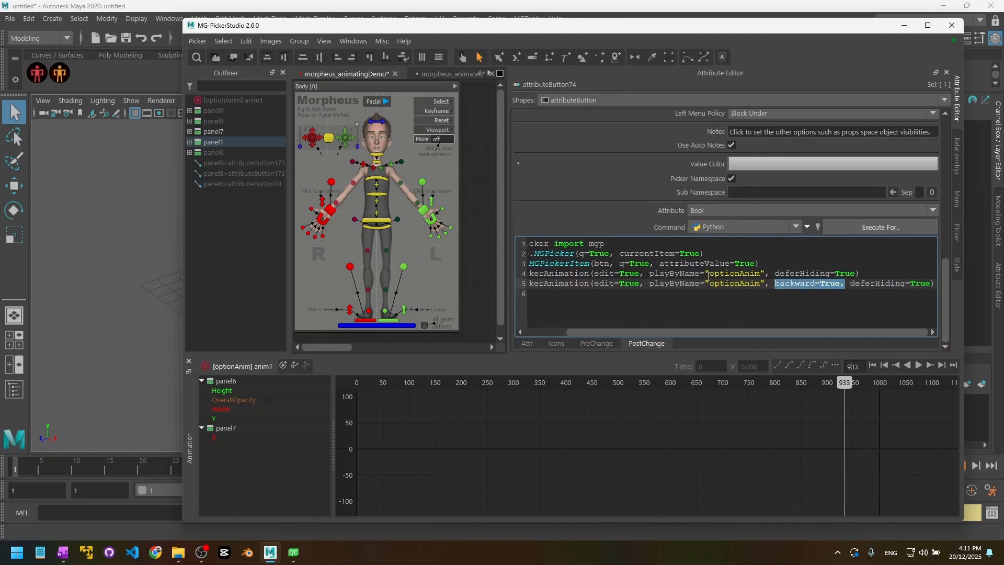
pyautogui.tripleClick(712, 275)
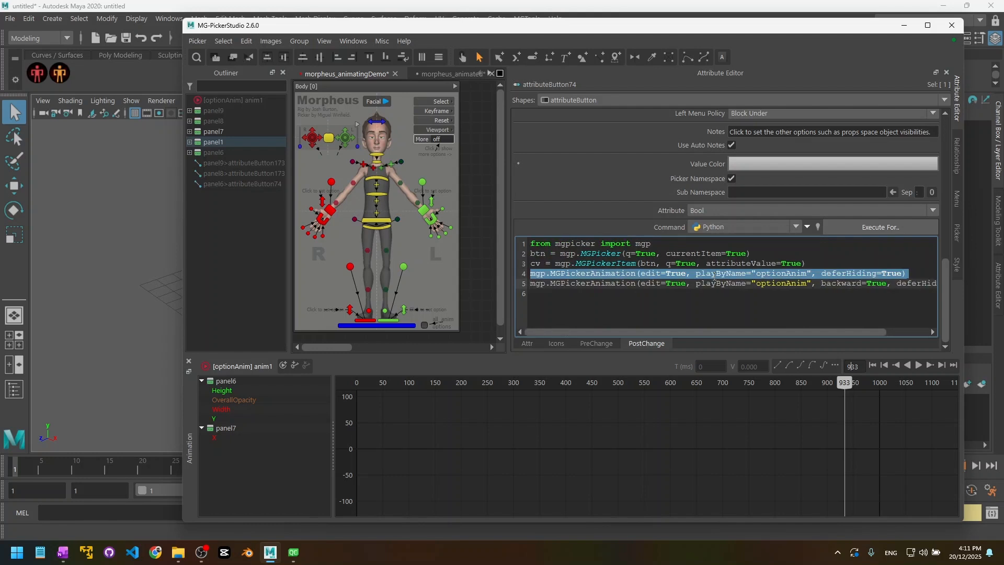
pyautogui.press('BackSpace')
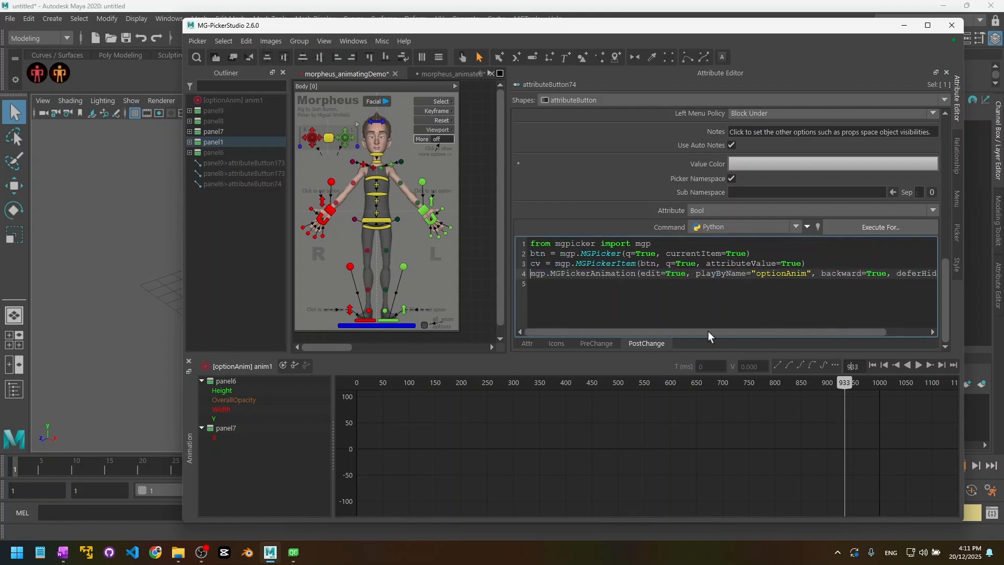
# Step: Change the backward argument from True to not cv, then deselect the picker button
pyautogui.doubleClick(541, 264)
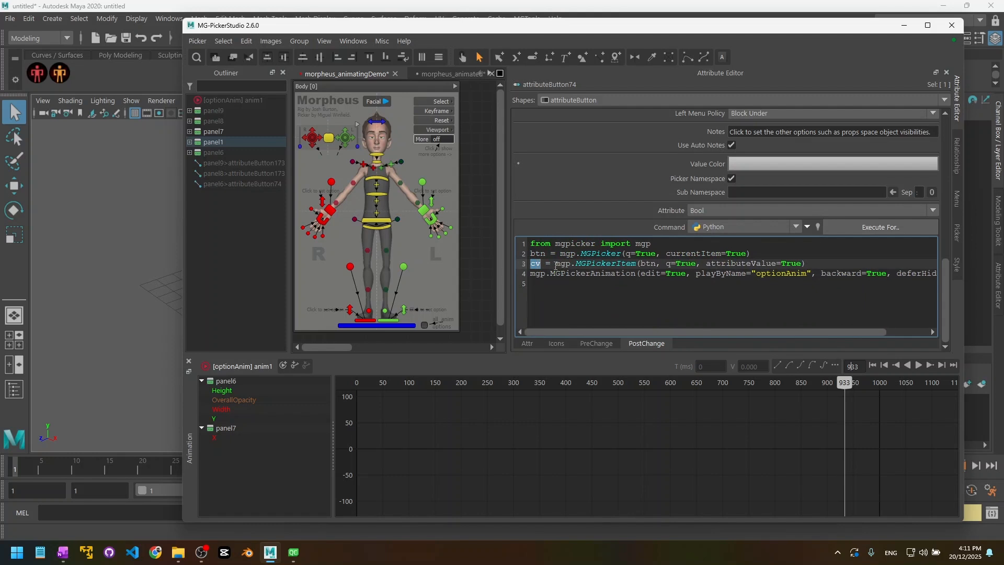
pyautogui.moveTo(682, 331)
pyautogui.mouseDown()
pyautogui.moveTo(705, 332)
pyautogui.moveTo(667, 332)
pyautogui.mouseUp()
pyautogui.moveTo(603, 332); pyautogui.dragTo(675, 332)
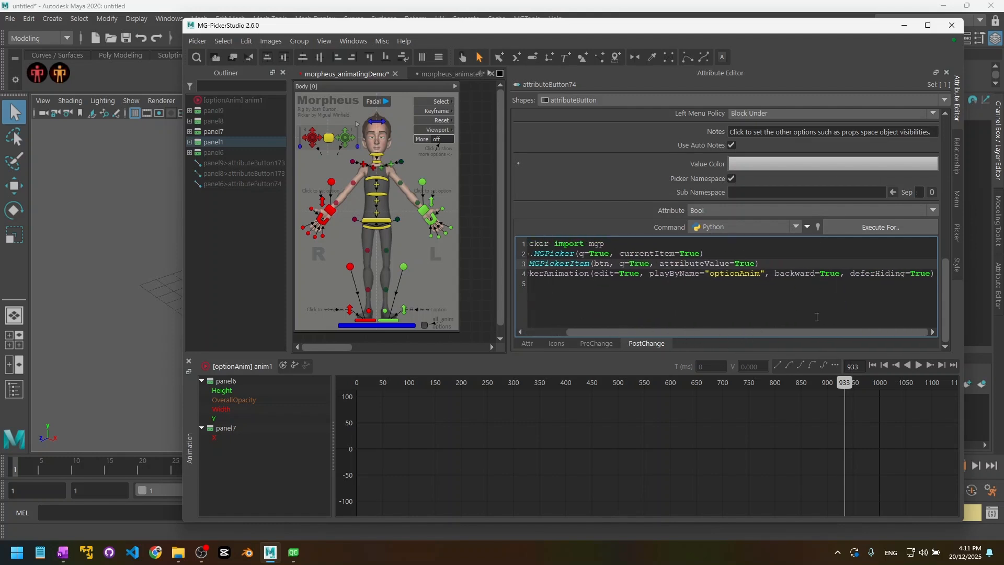
pyautogui.doubleClick(828, 274)
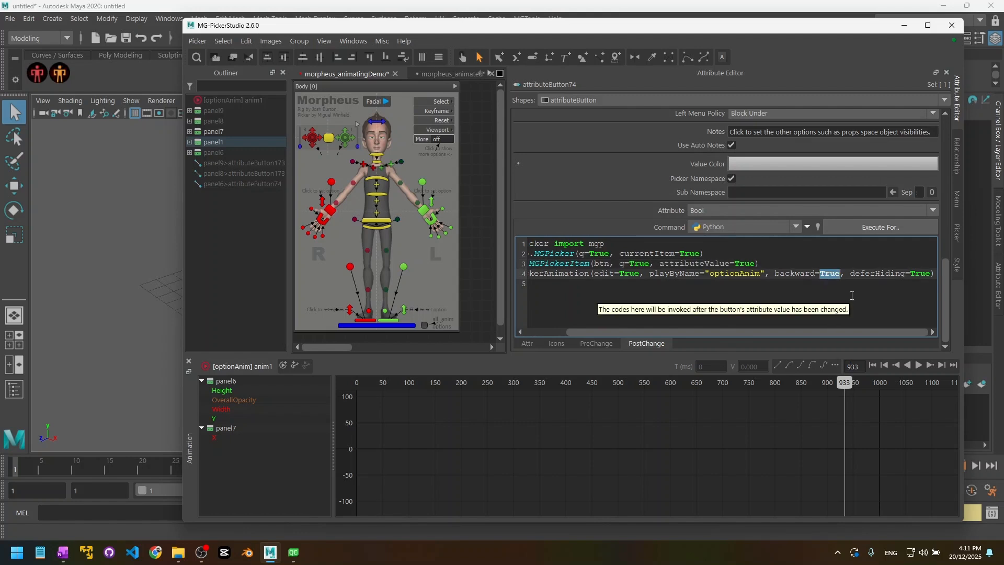
pyautogui.write('not cv')
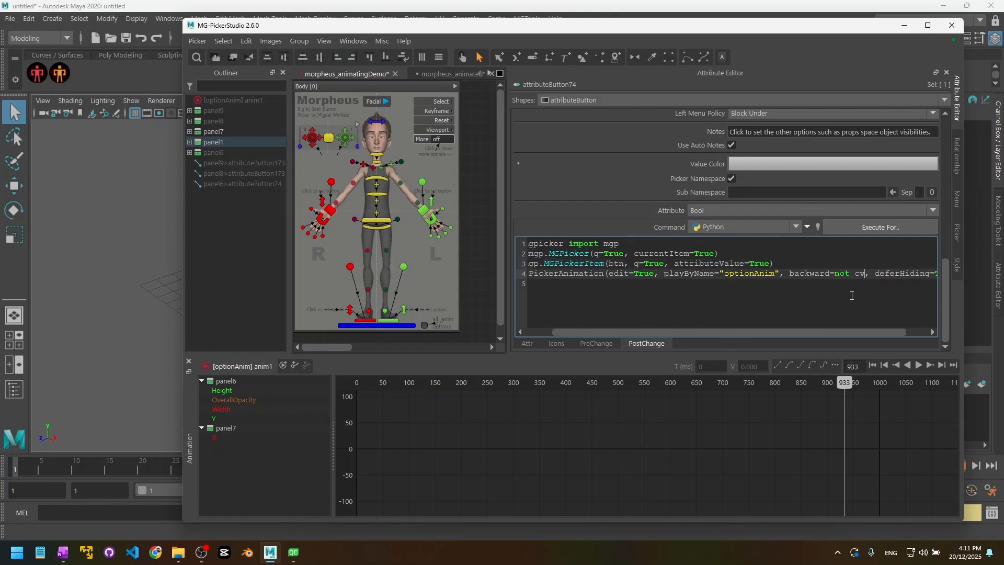
pyautogui.click(835, 274)
pyautogui.click(582, 293)
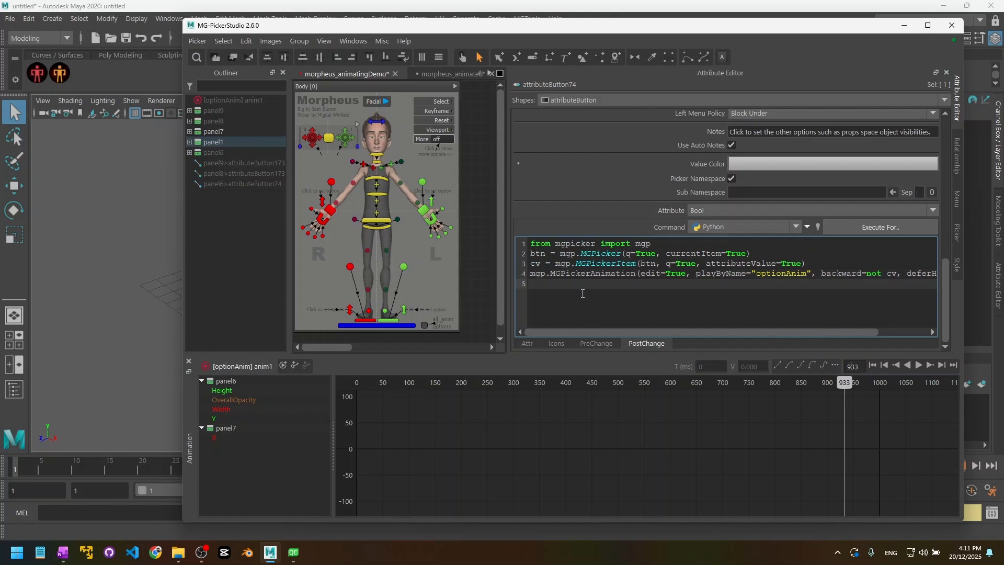
pyautogui.click(464, 234)
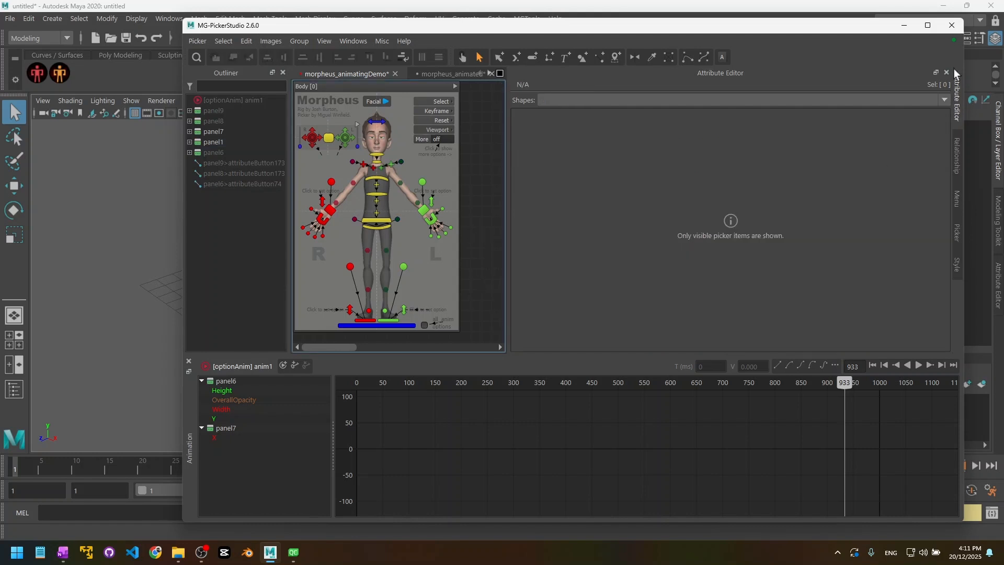
pyautogui.moveTo(507, 174); pyautogui.dragTo(742, 195)
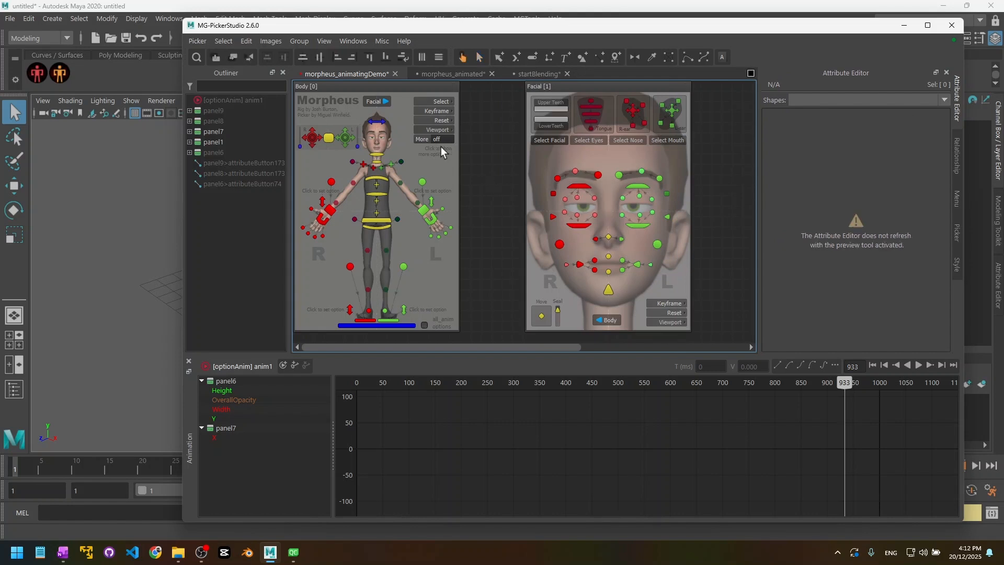
pyautogui.click(443, 139)
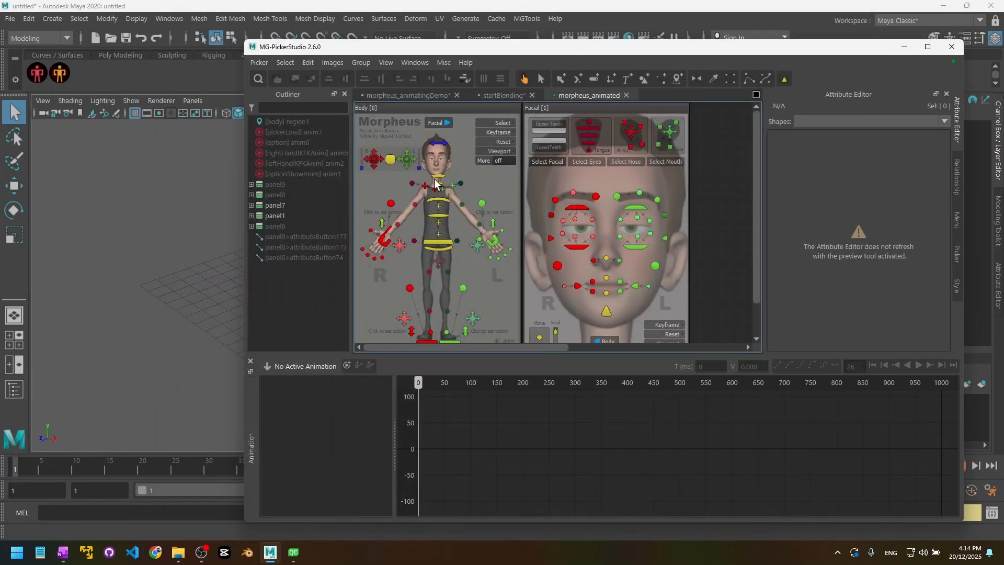
# Step: Return to the morpheus_animated picker and open both the right and left hand IKFK panels
pyautogui.click(398, 95)
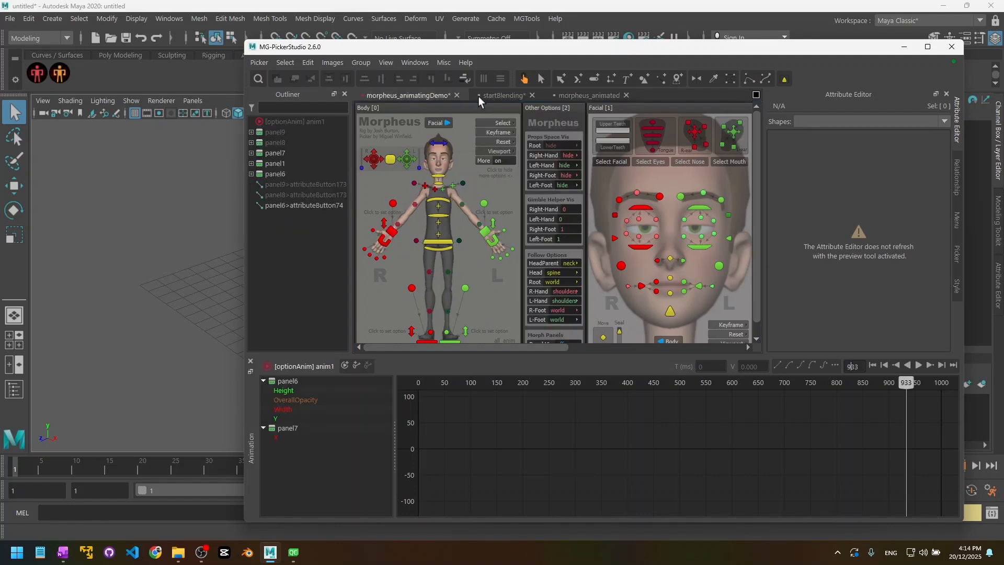
pyautogui.click(590, 96)
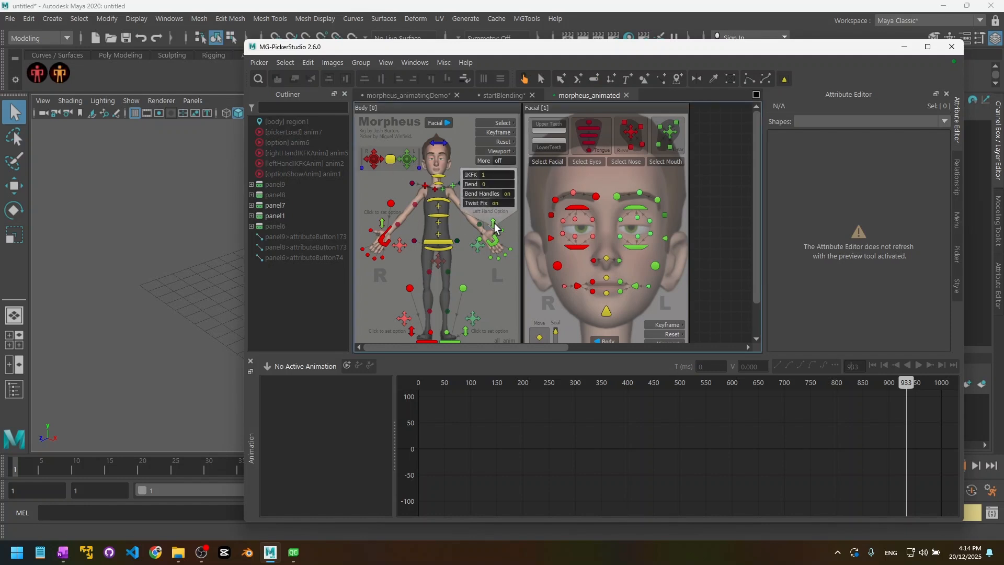
pyautogui.click(382, 222)
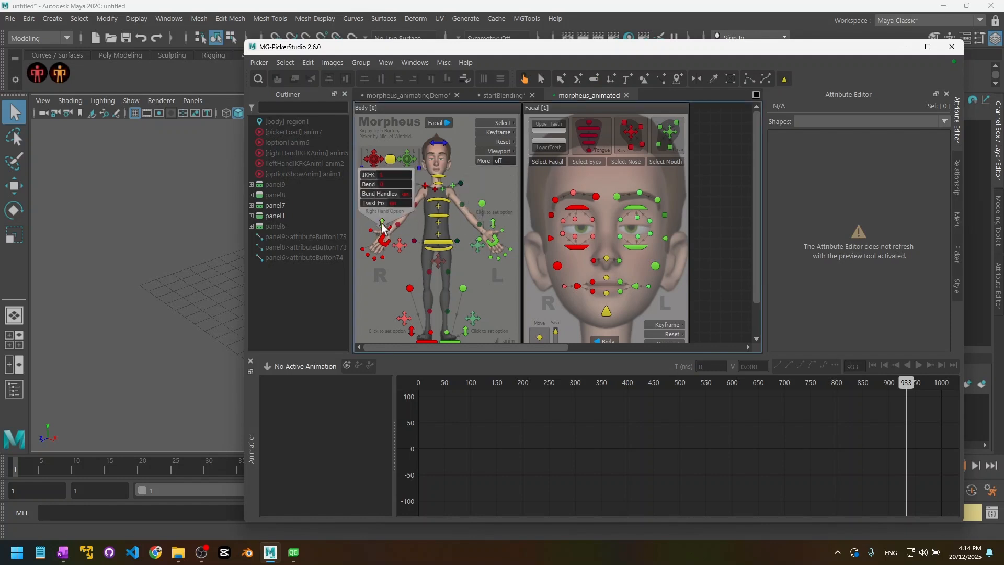
pyautogui.click(492, 223)
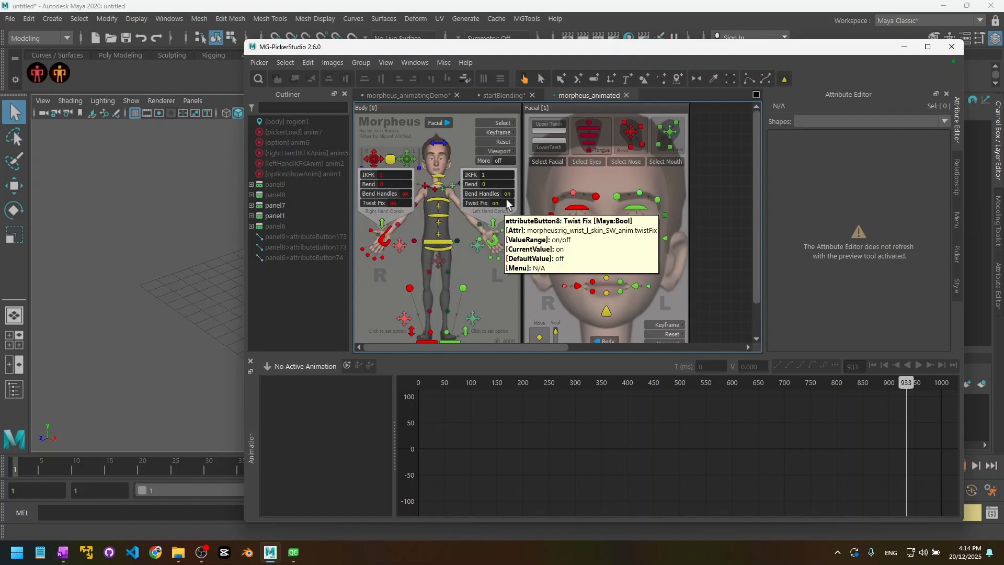
pyautogui.moveTo(494, 230)
pyautogui.mouseDown(button='middle')
pyautogui.moveTo(431, 232)
pyautogui.moveTo(494, 235)
pyautogui.mouseUp(button='middle')
# Step: Mirror-duplicate the rightHandIKFKAnim animation to create leftHandIKFKAnim
pyautogui.press('q')
pyautogui.rightClick(275, 152)
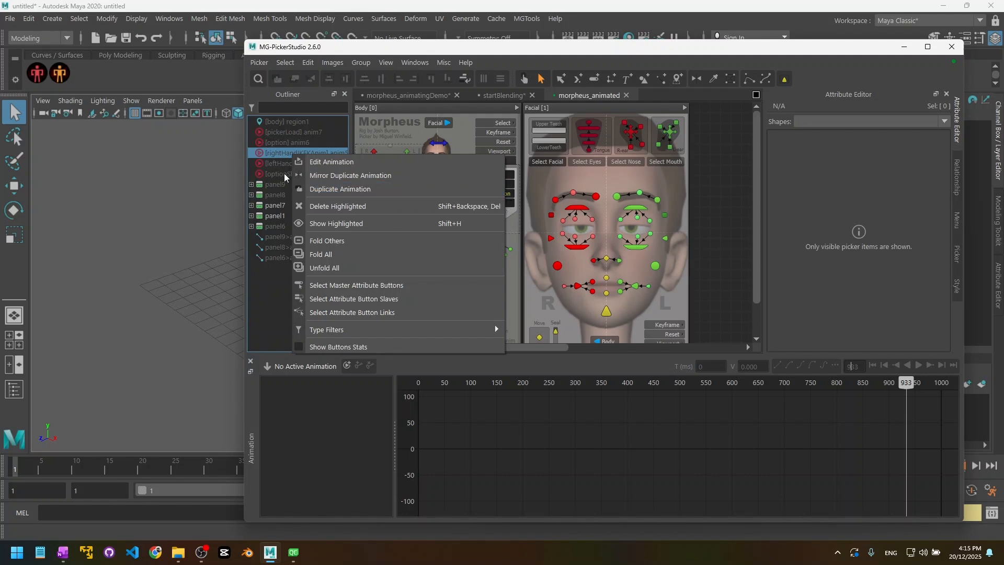
pyautogui.click(275, 155)
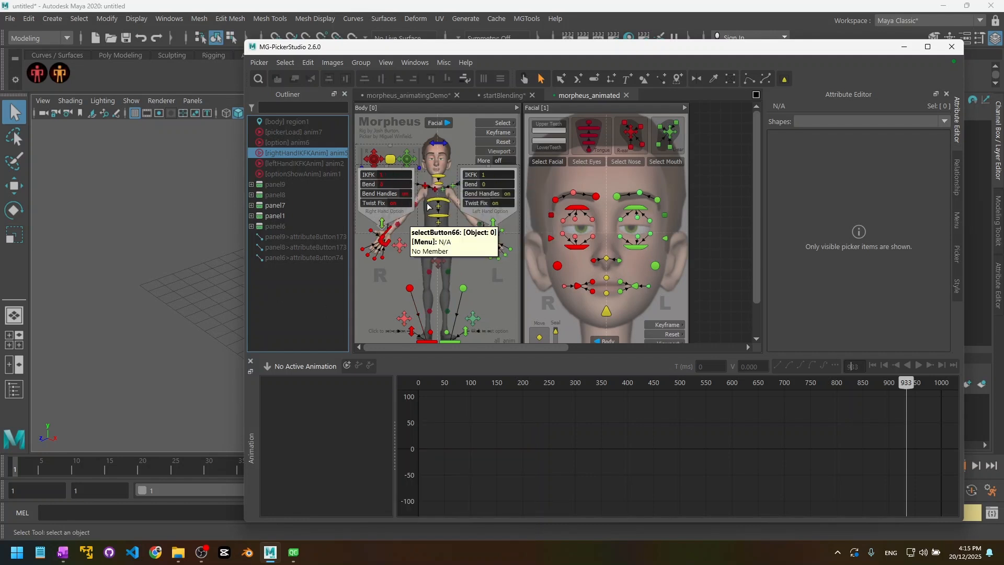
pyautogui.rightClick(303, 152)
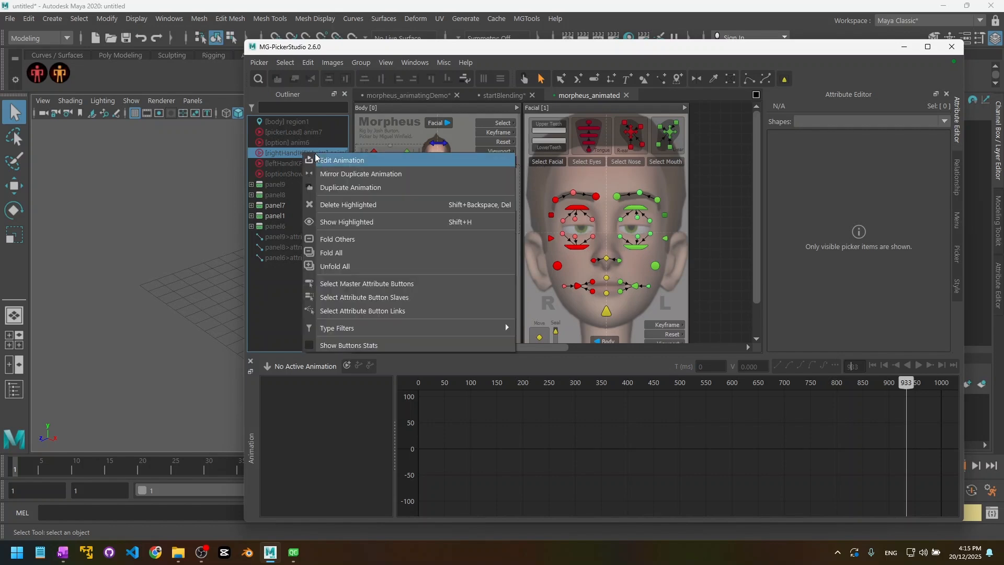
pyautogui.click(387, 173)
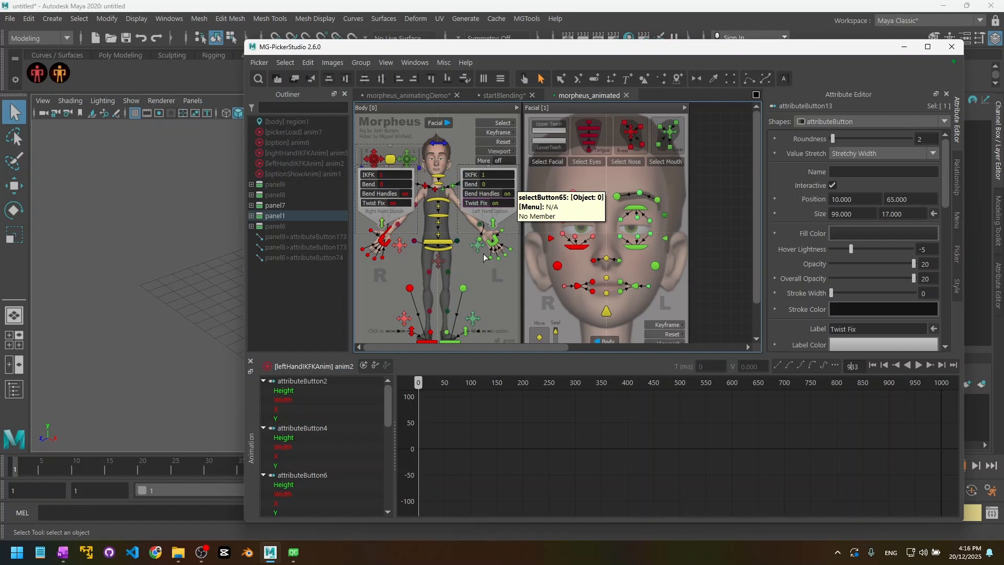
# Step: Show attributeButton2's Height, Width, X and Y curves and select the X key at time 0
pyautogui.moveTo(288, 391)
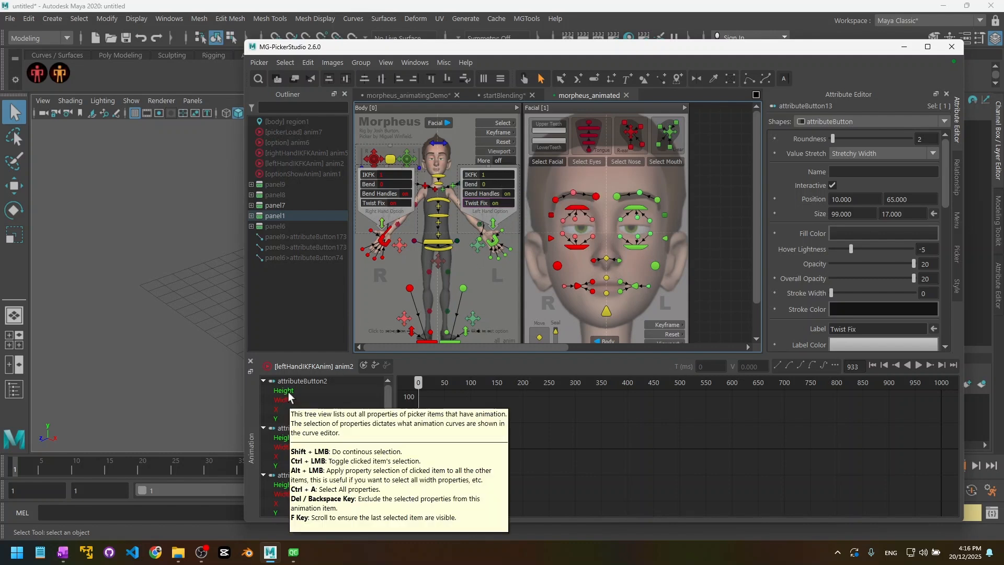
pyautogui.click(287, 392)
pyautogui.click(287, 400)
pyautogui.click(285, 409)
pyautogui.click(290, 418)
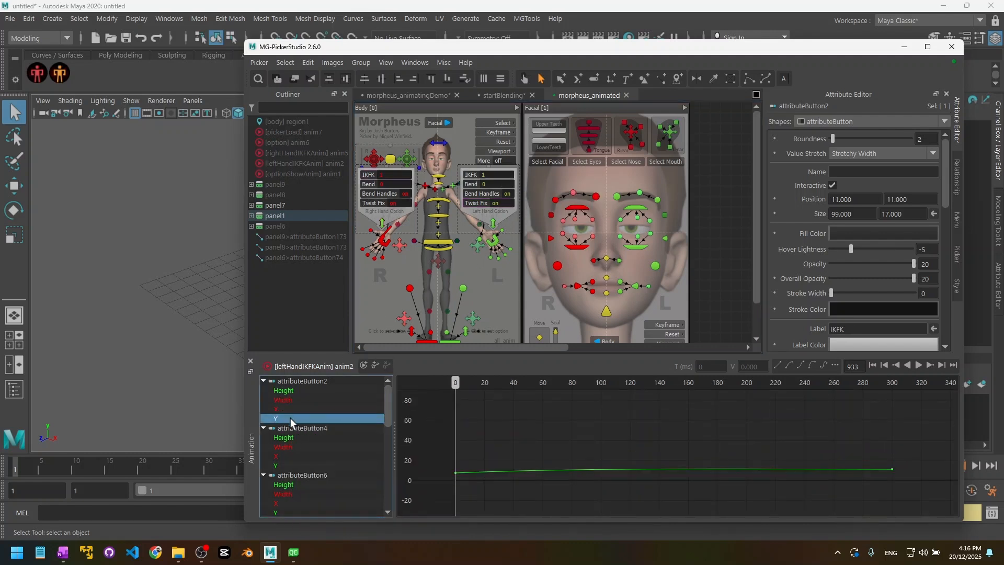
pyautogui.click(291, 400)
pyautogui.click(287, 409)
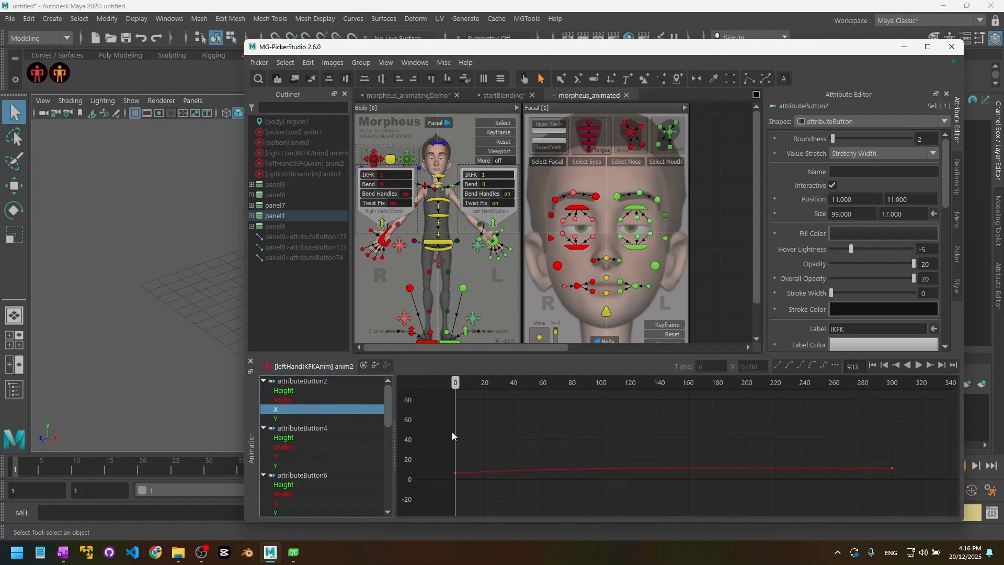
pyautogui.moveTo(429, 428); pyautogui.dragTo(478, 488)
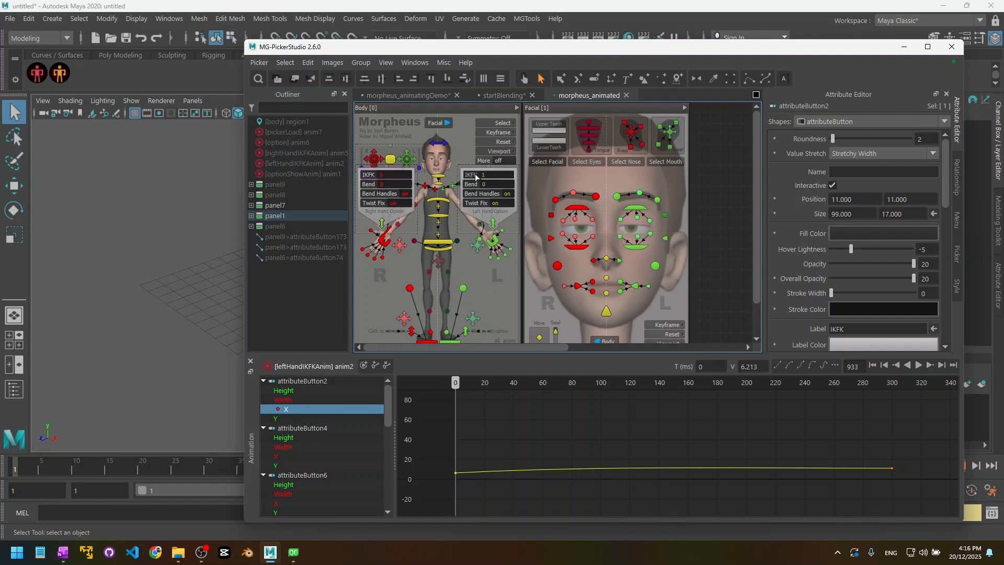
pyautogui.click(491, 279)
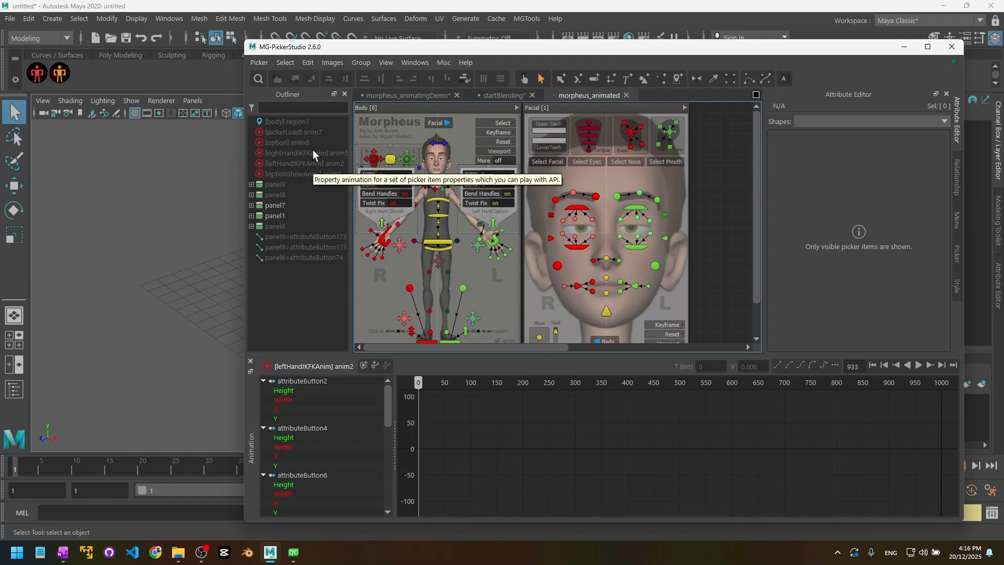
pyautogui.rightClick(295, 152)
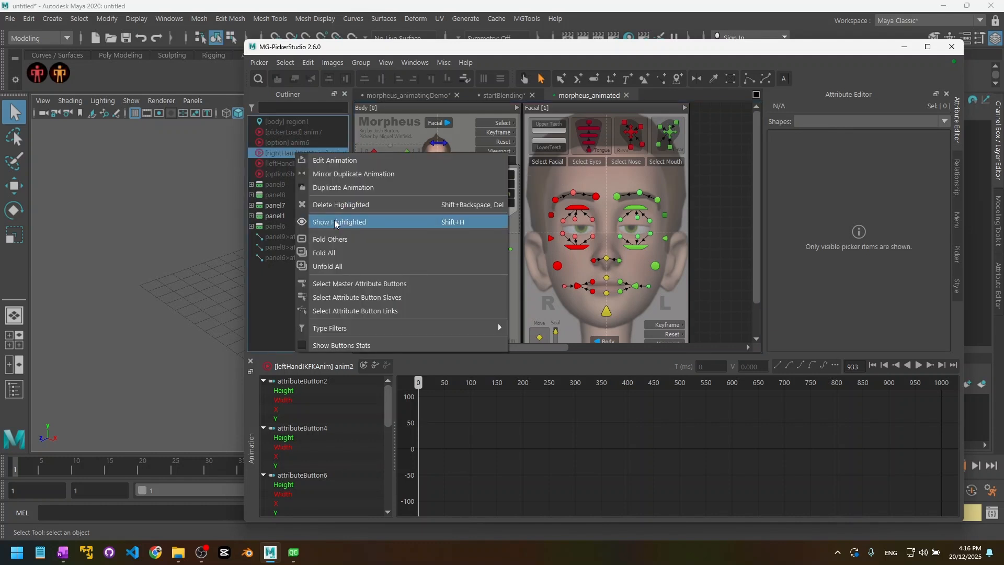
pyautogui.click(272, 275)
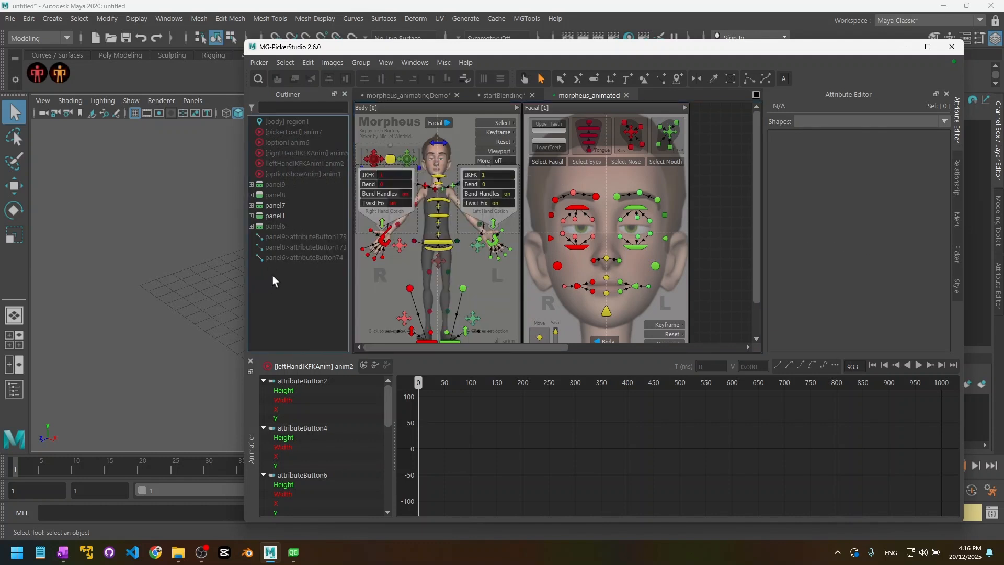
pyautogui.click(275, 152)
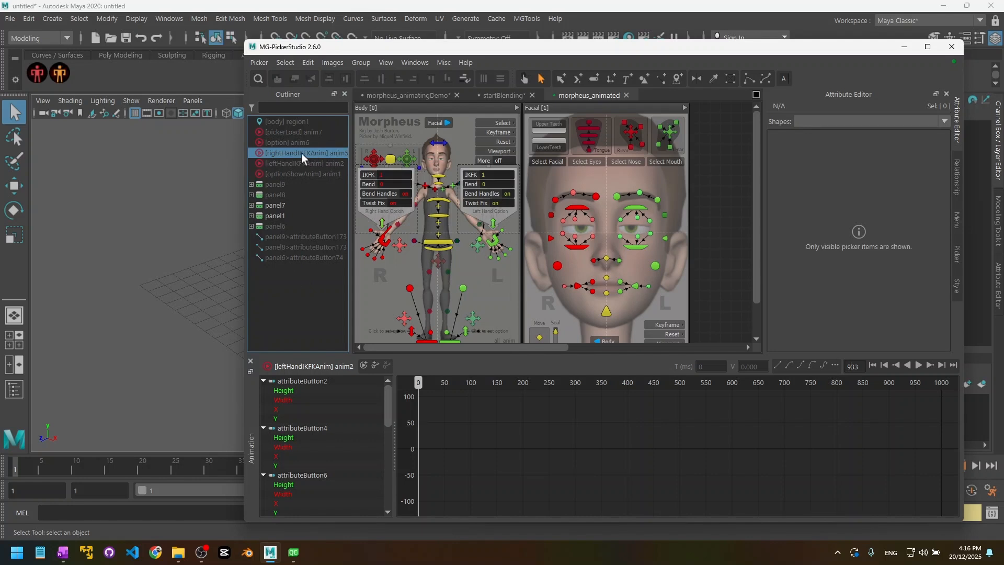
pyautogui.click(282, 163)
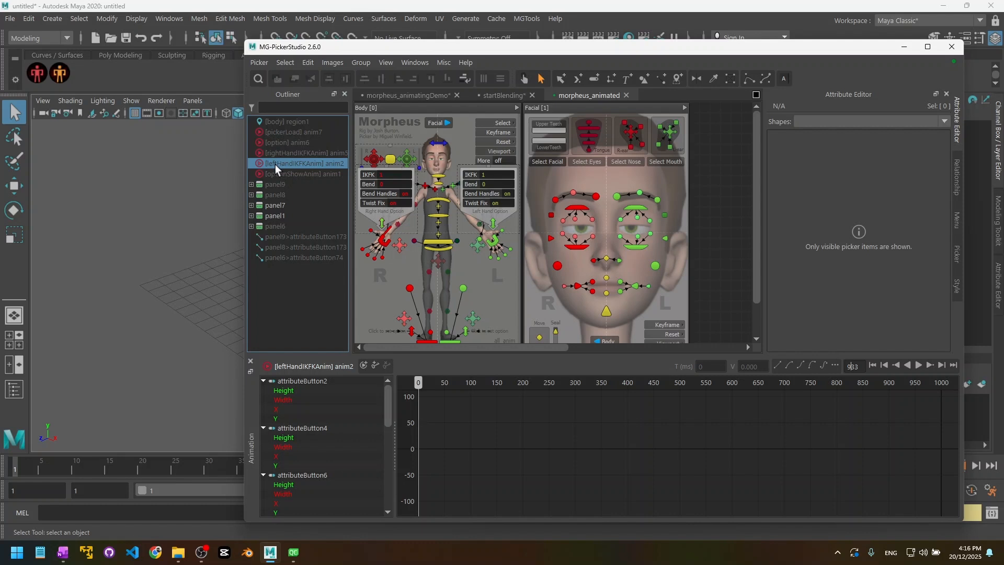
pyautogui.click(374, 285)
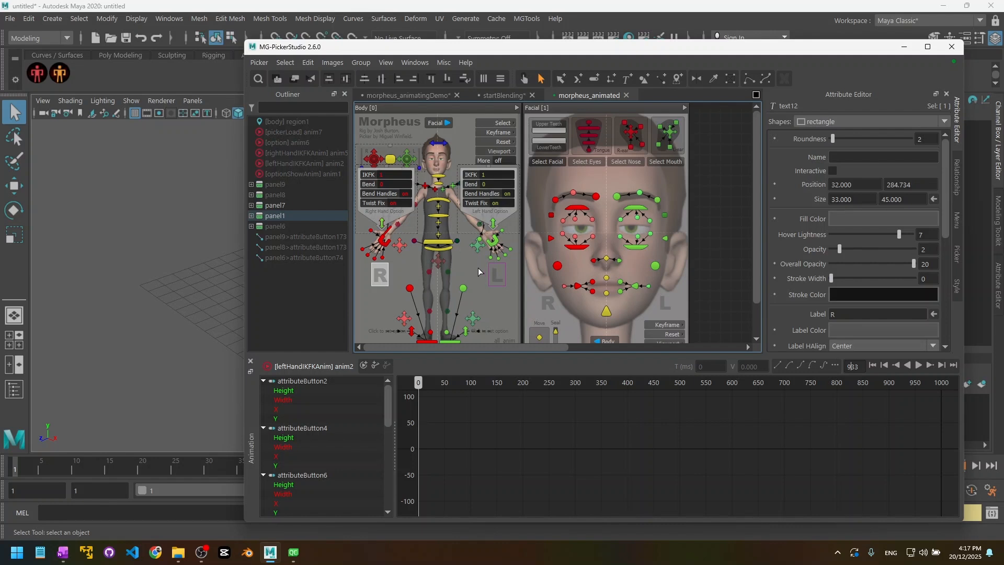
# Step: In preview mode, turn More on then off to confirm Other Options opens and closes
pyautogui.click(478, 266)
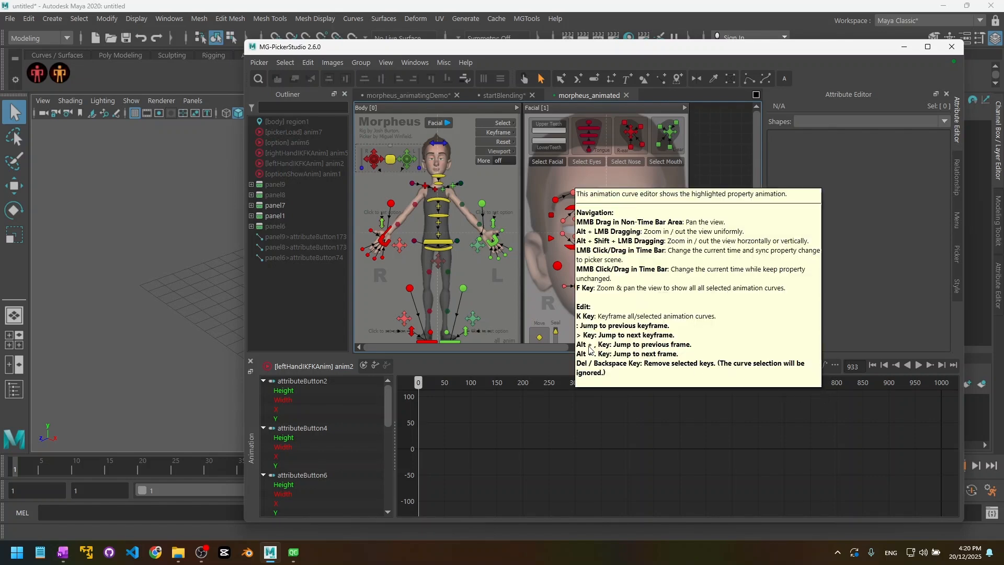
pyautogui.click(143, 290)
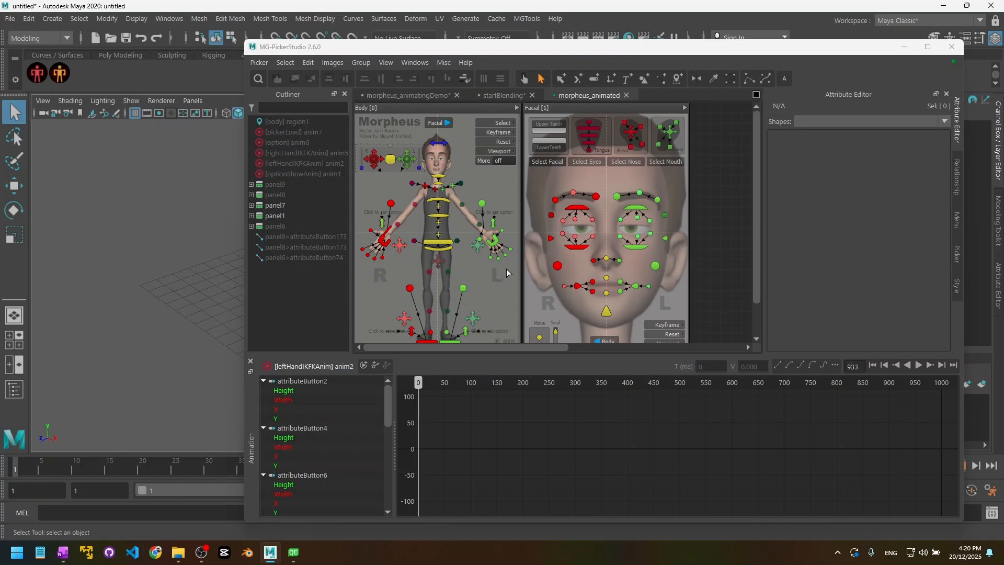
pyautogui.click(524, 79)
pyautogui.click(511, 160)
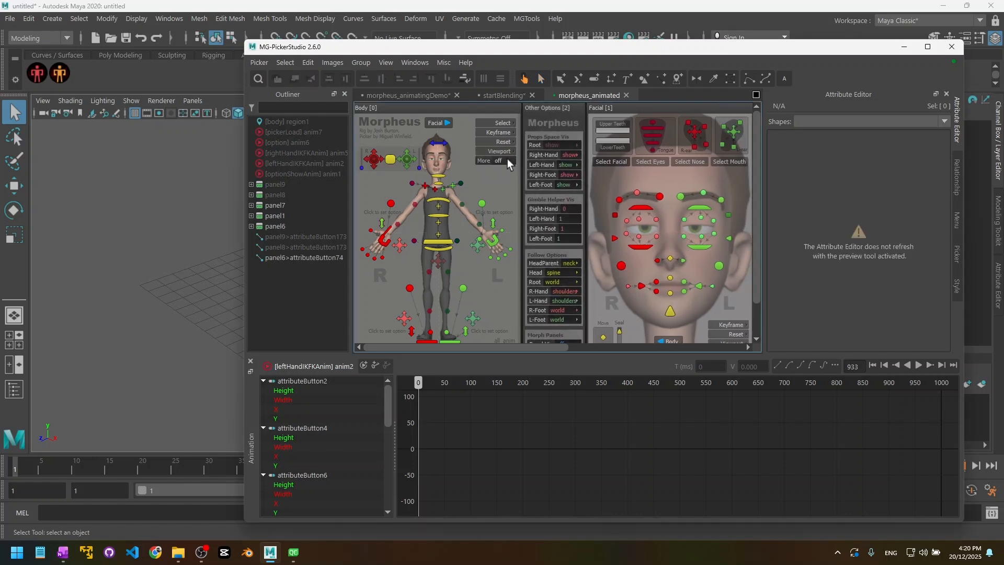
pyautogui.click(506, 160)
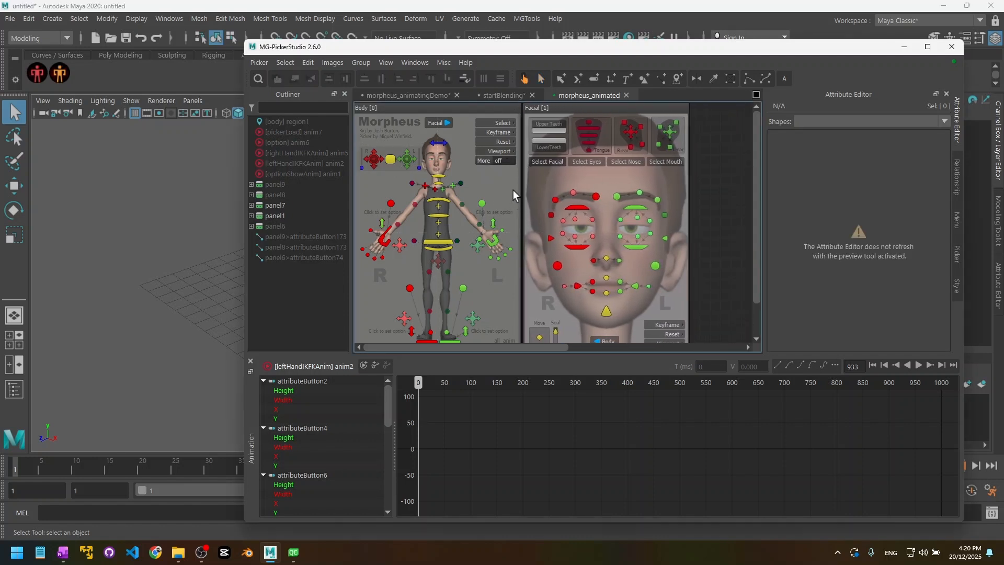